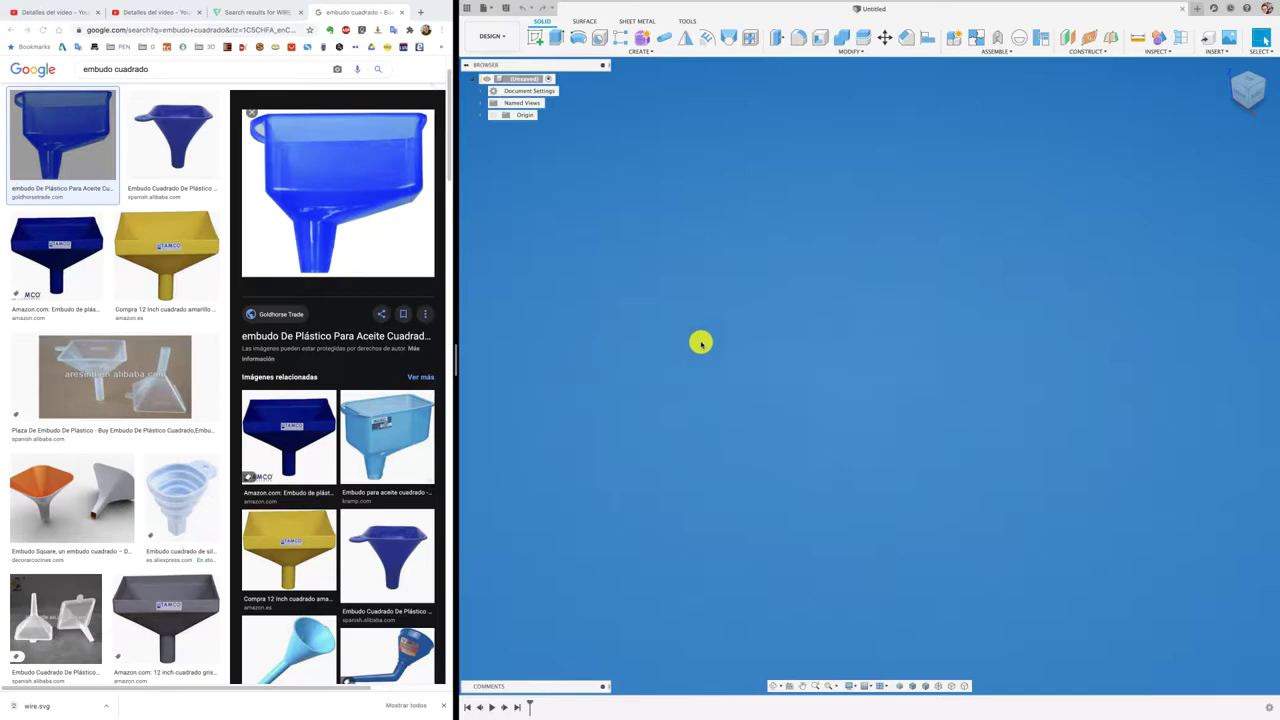
Open the CREATE solid features list, then dismiss it
click(636, 52)
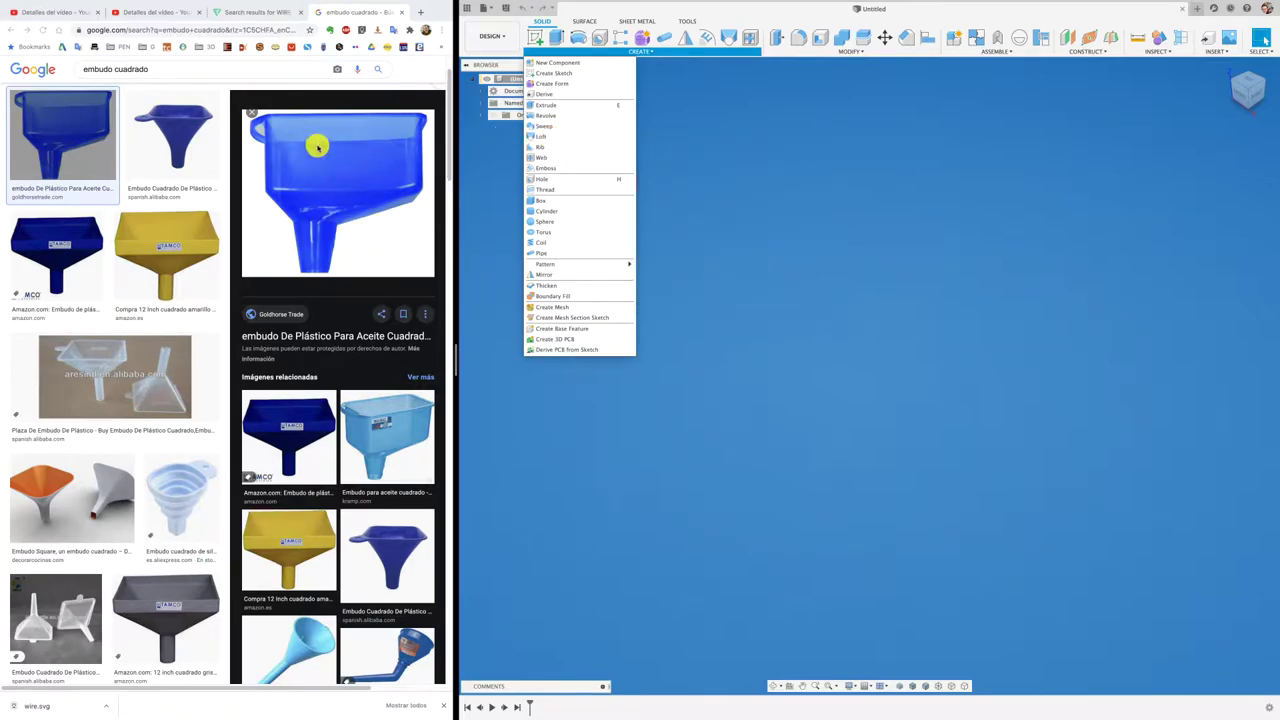
click(480, 219)
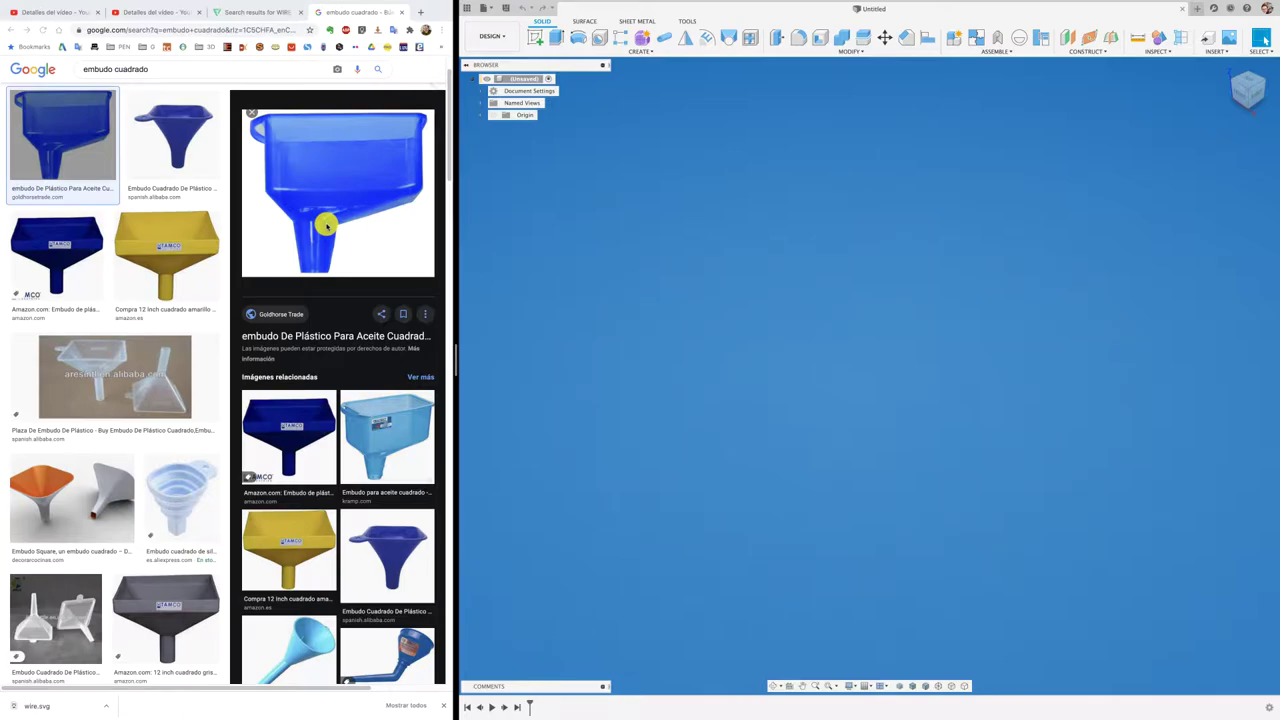
On the XZ plane, draw a center rectangle centred on the origin
click(535, 37)
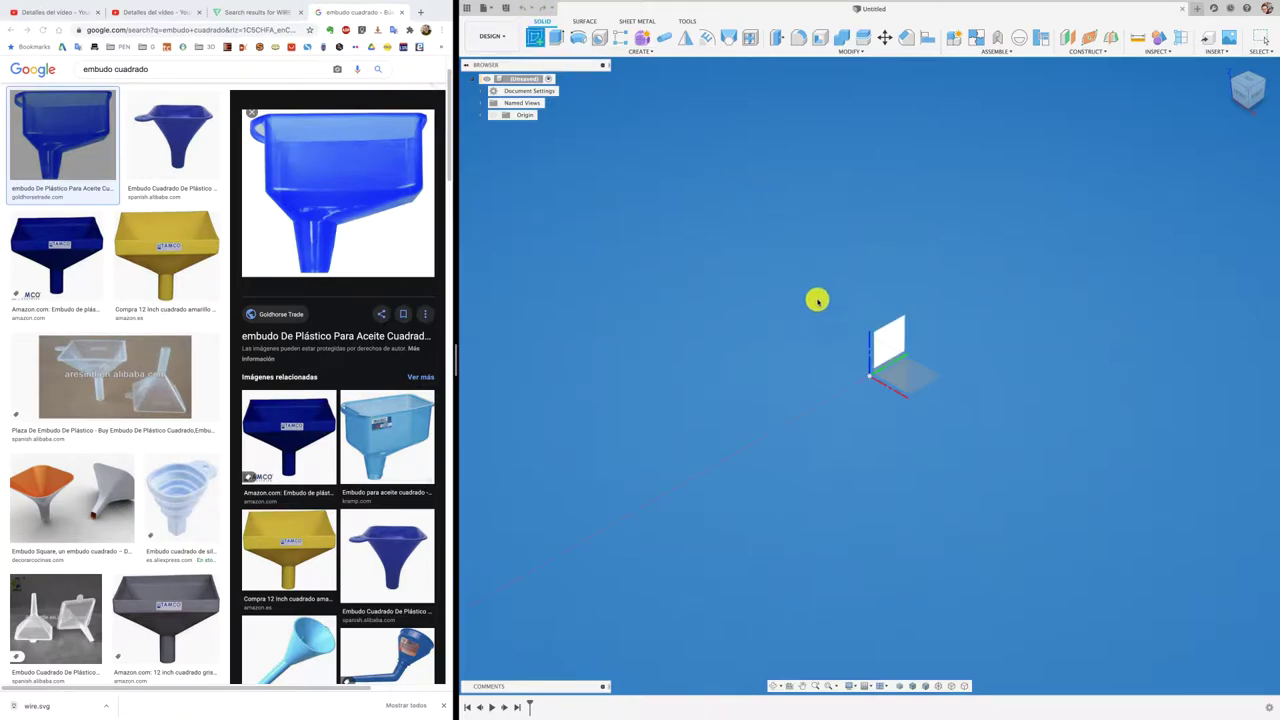
click(922, 375)
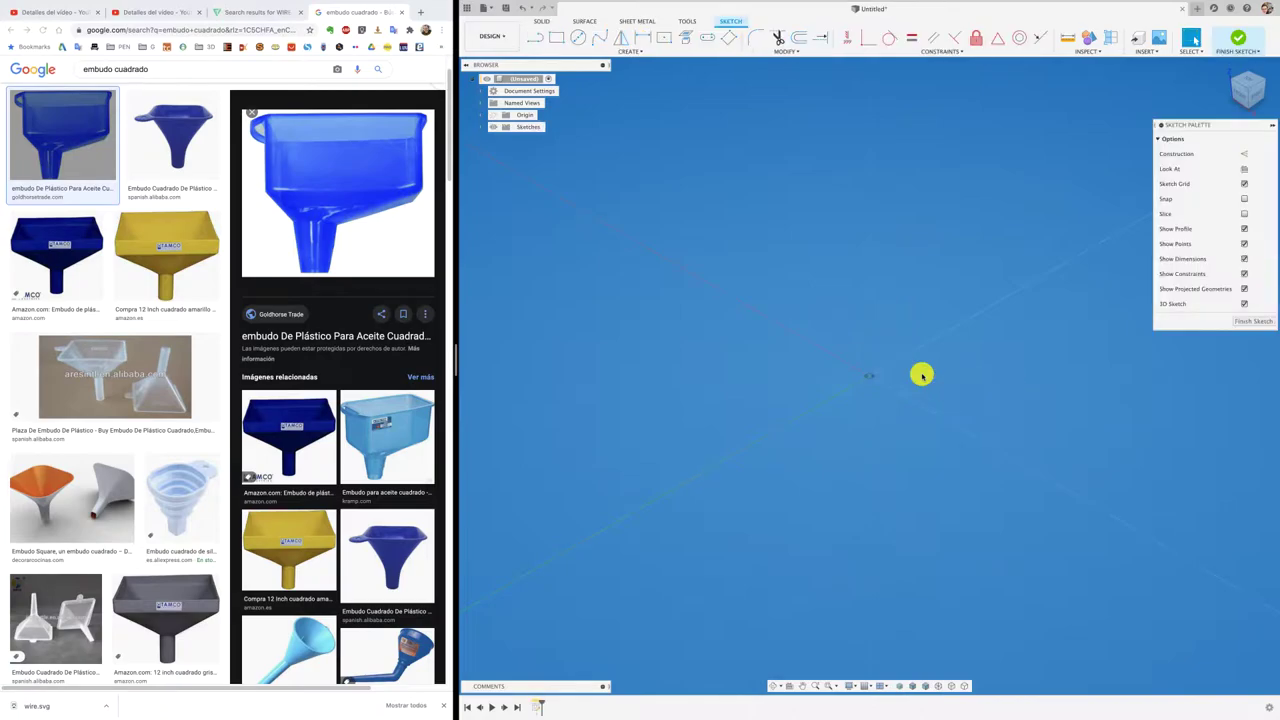
click(664, 37)
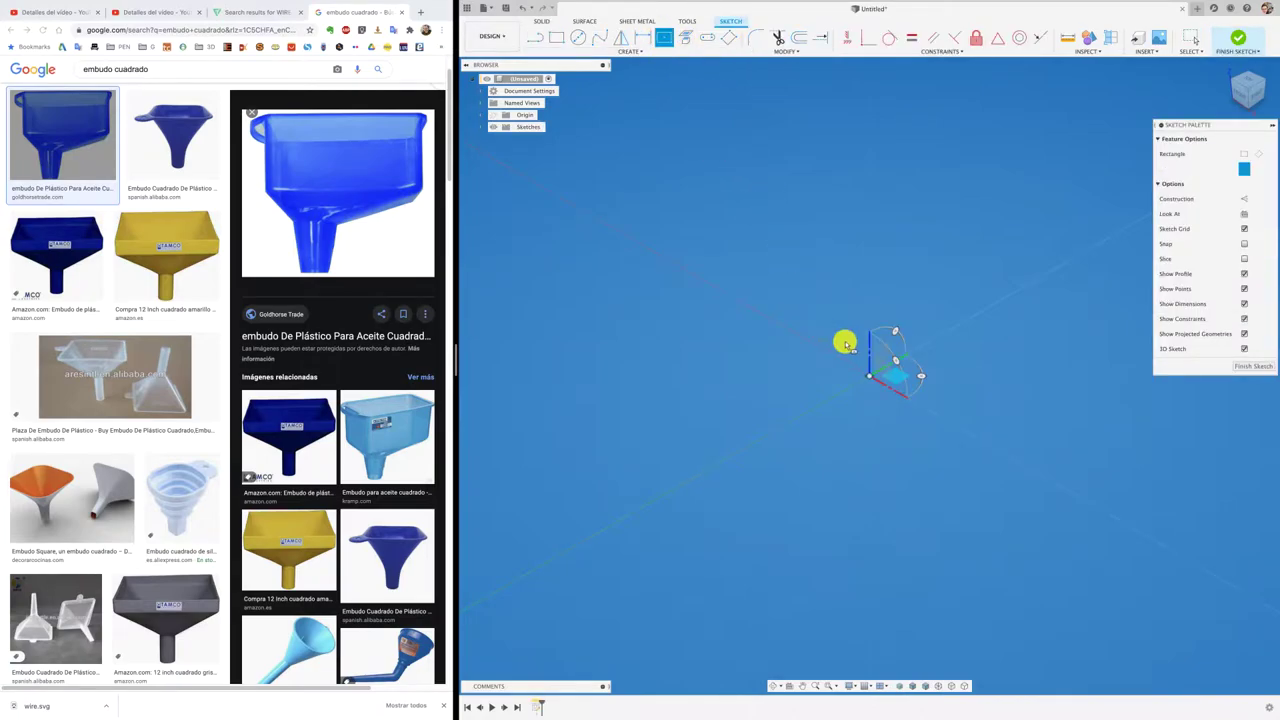
click(866, 379)
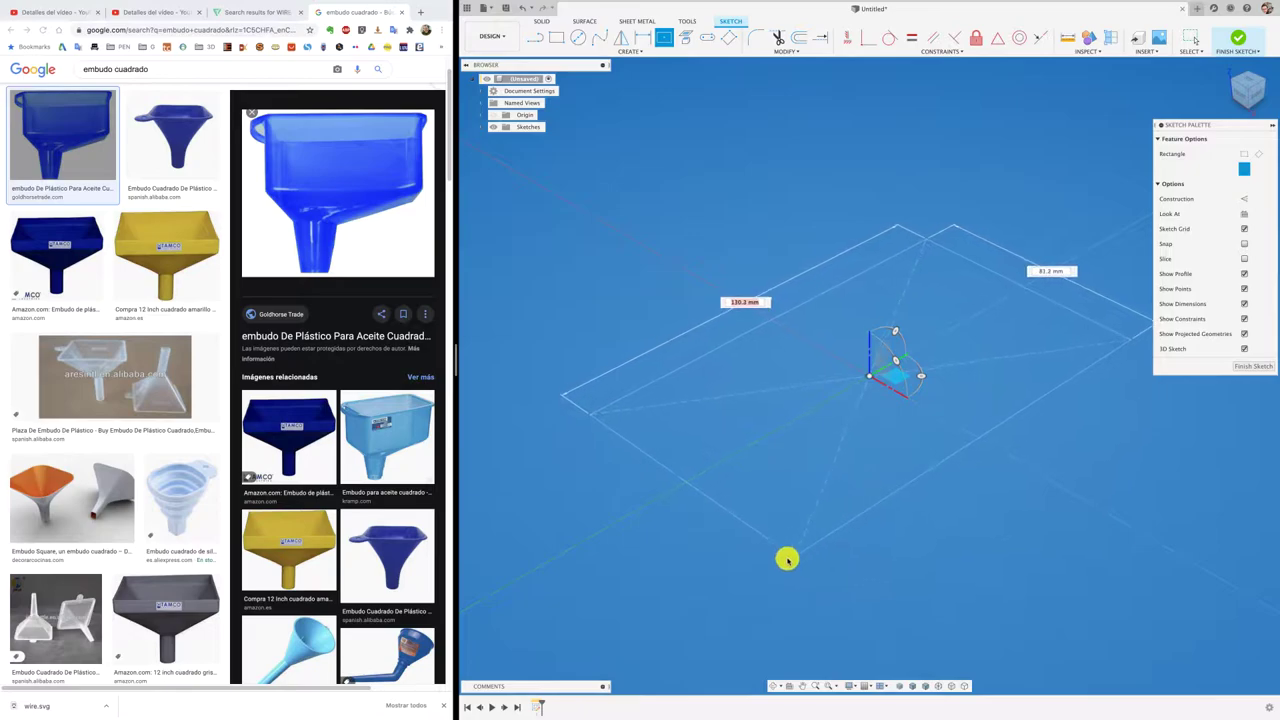
click(768, 555)
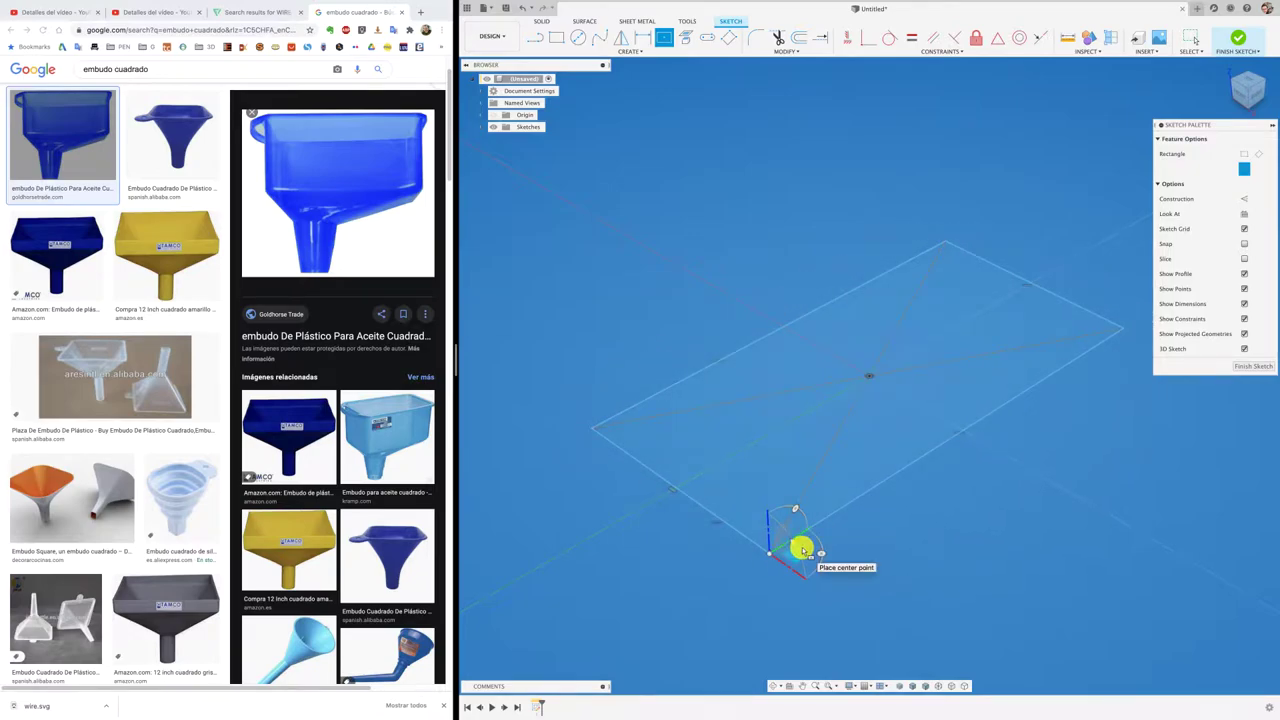
Round all four rectangle corners to 18.0 mm and finish the sketch
click(754, 39)
click(607, 439)
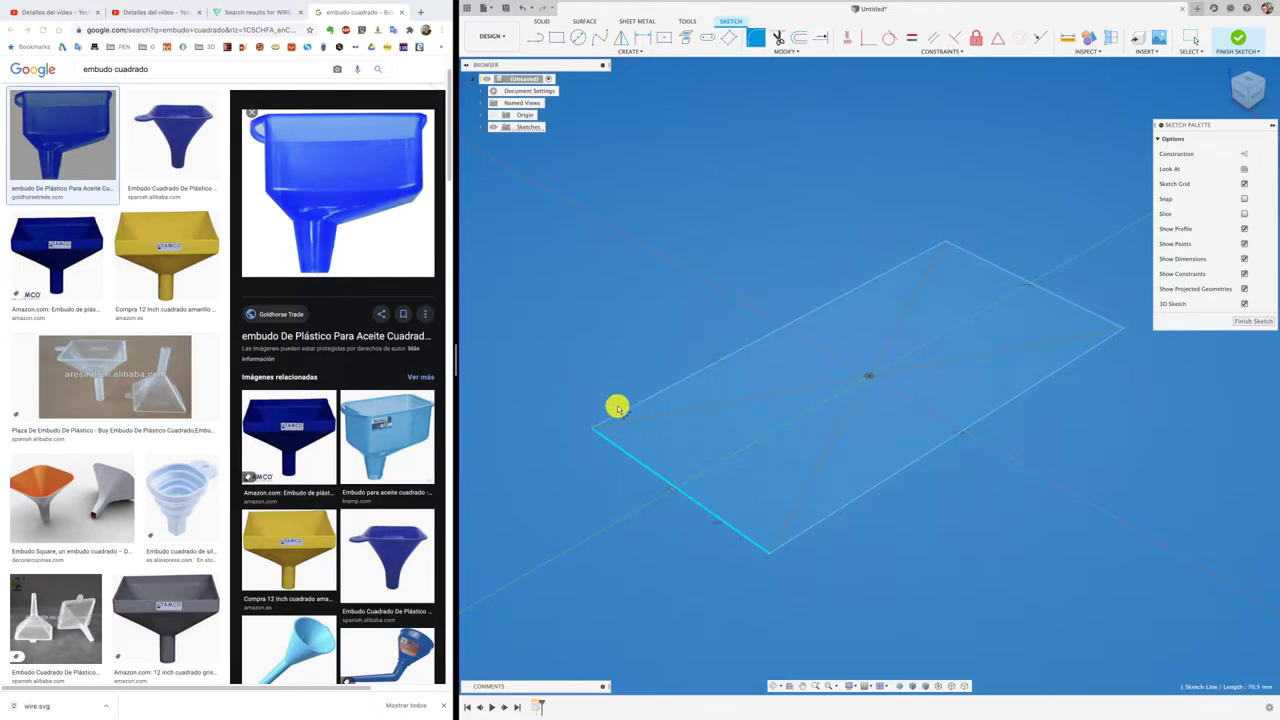
click(620, 410)
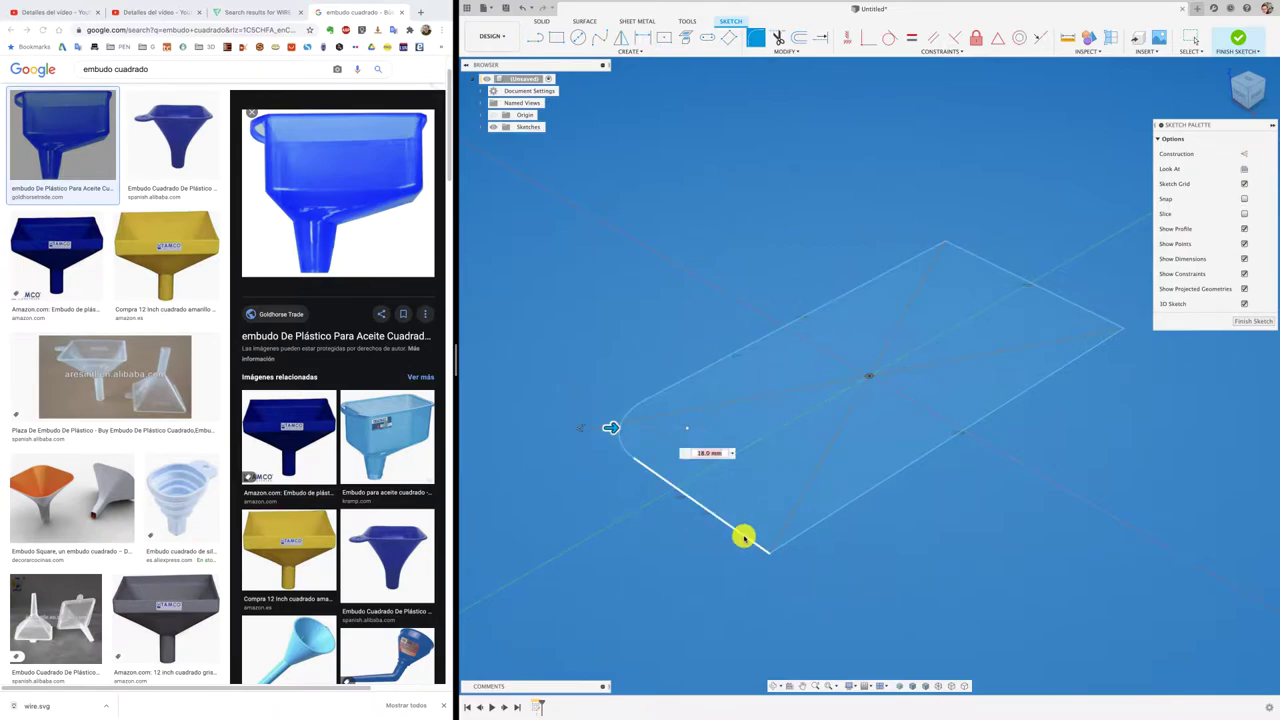
click(793, 535)
click(803, 529)
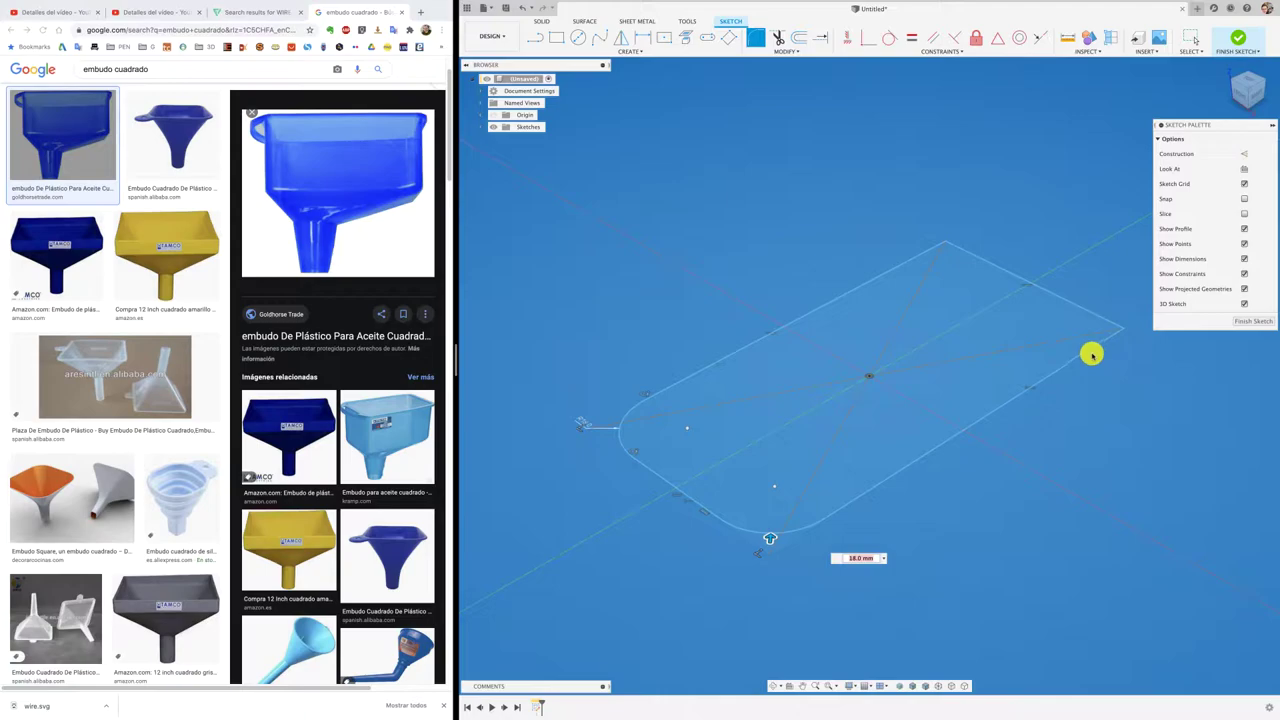
click(1086, 353)
click(993, 263)
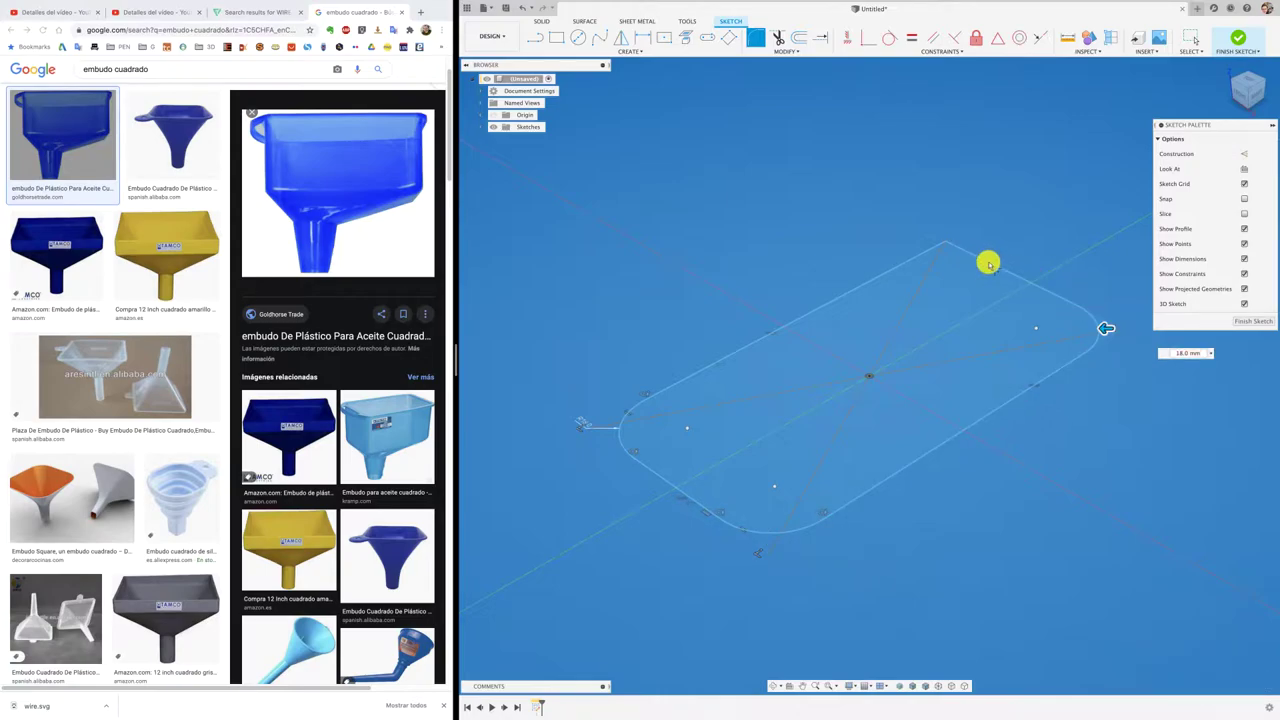
click(920, 254)
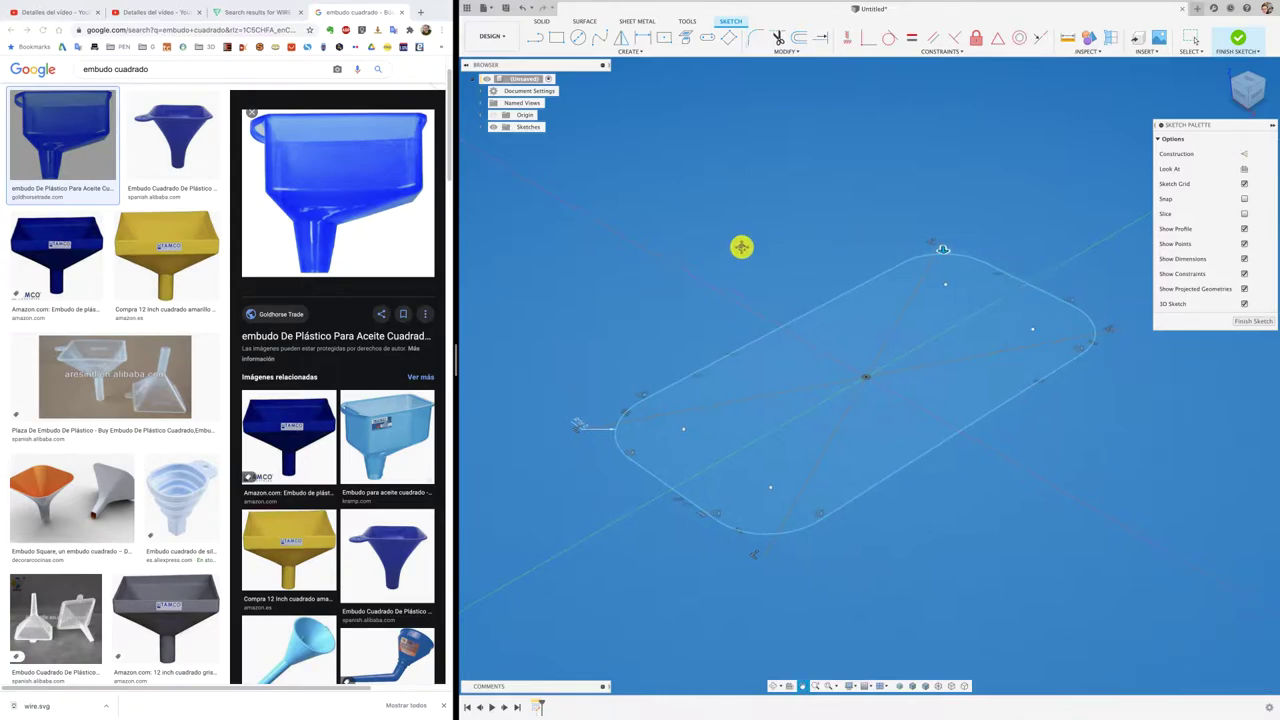
middle_drag(820, 246, 712, 242)
scroll(723, 264, down, 2)
scroll(740, 250, down, 2)
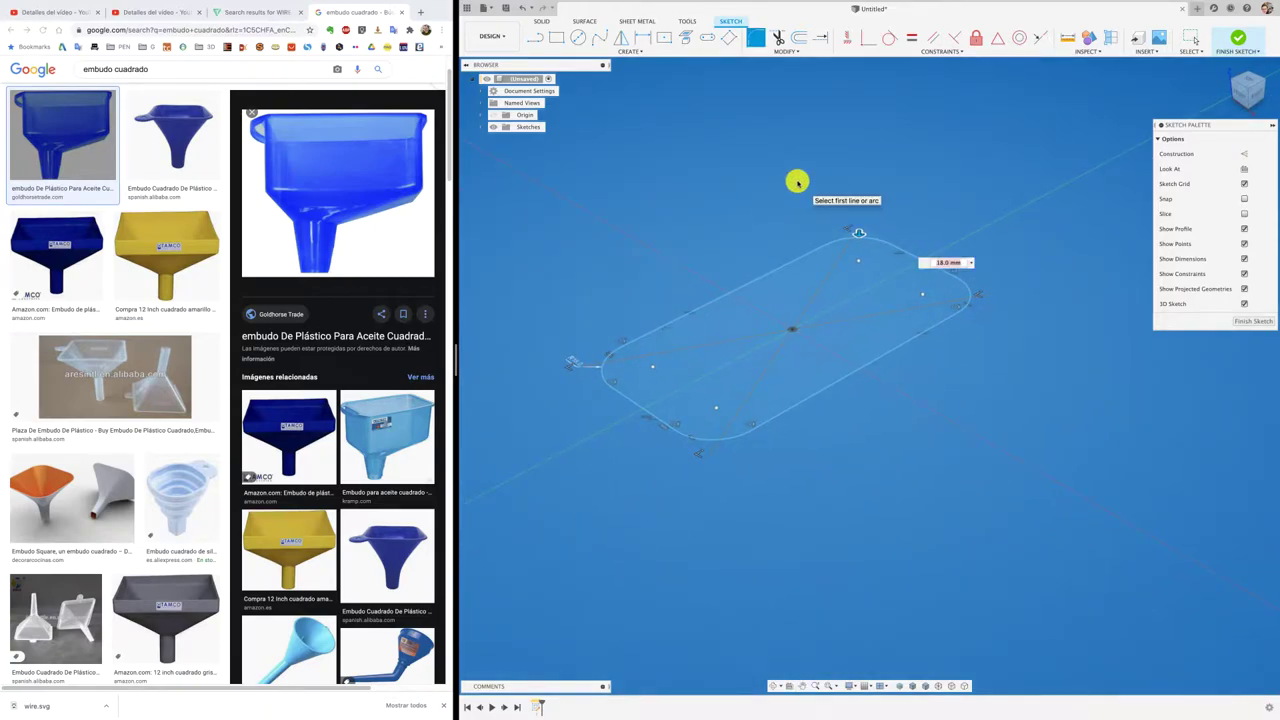
click(1236, 38)
Extrude the rounded rectangle profile 66.6 mm upward as a new body
mouse_move(457, 360)
mouse_down()
mouse_move(361, 364)
mouse_move(424, 365)
mouse_up()
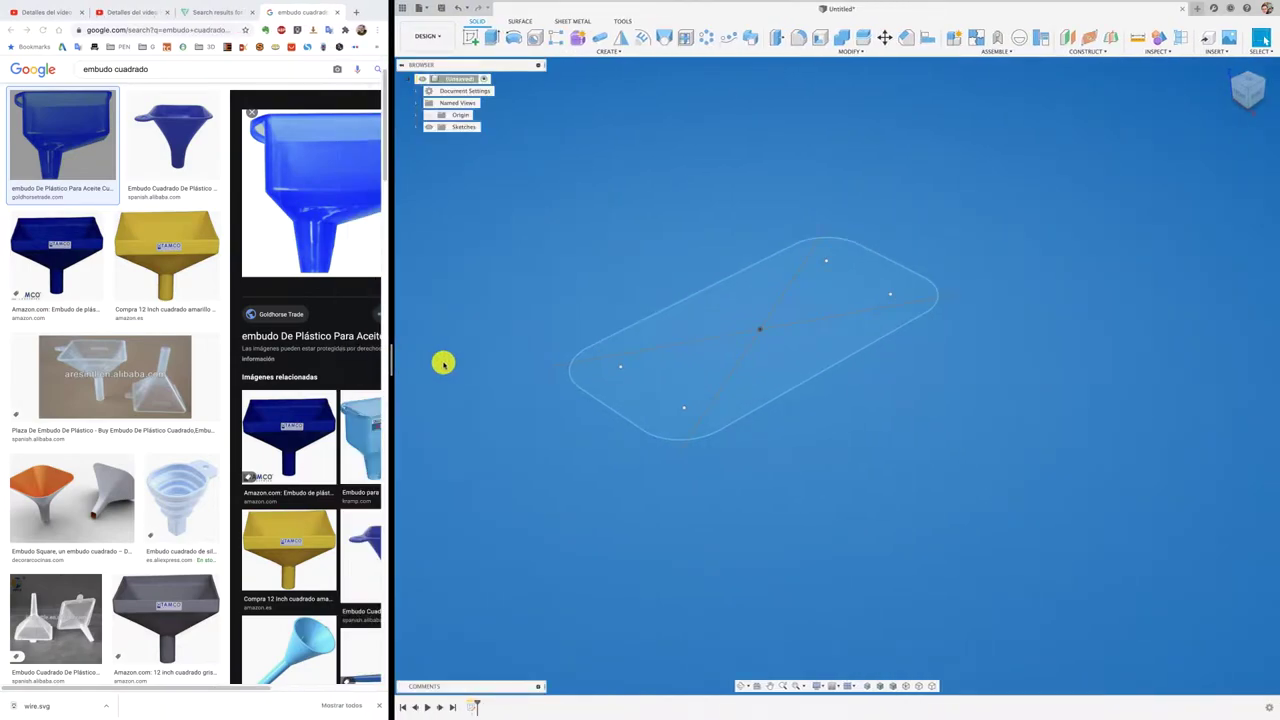
drag(393, 362, 471, 364)
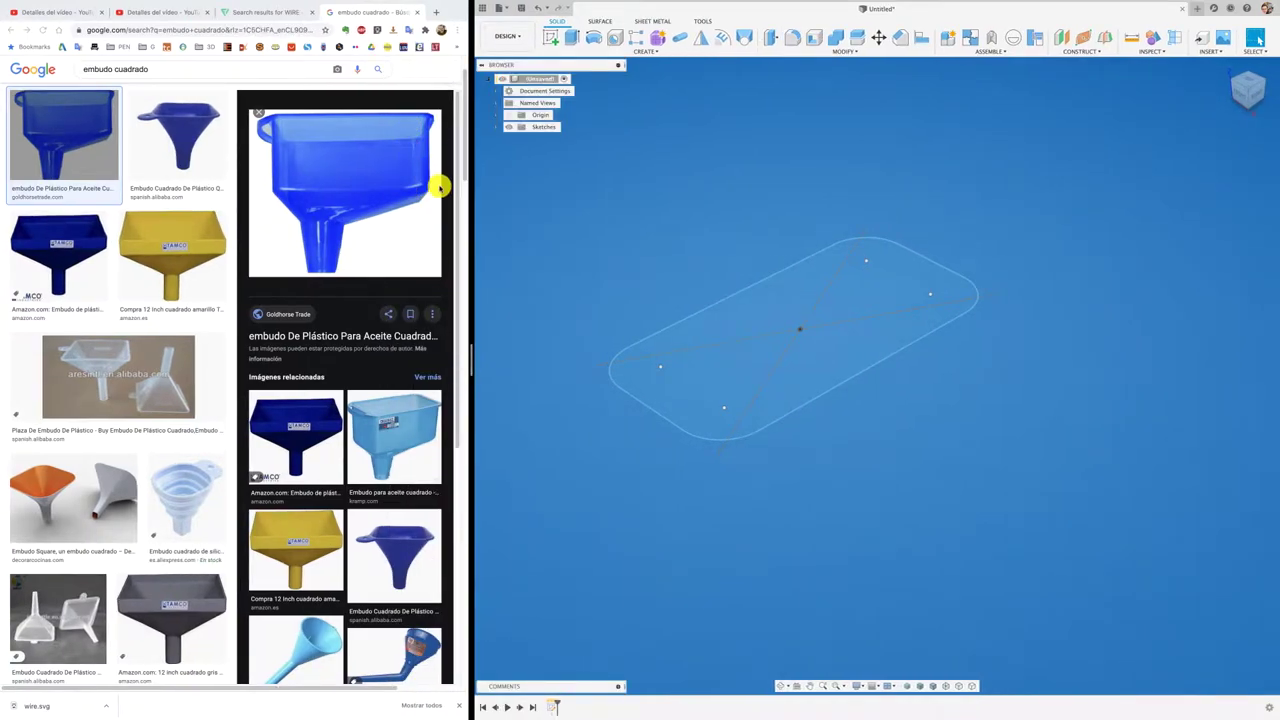
key(e)
click(725, 366)
click(770, 340)
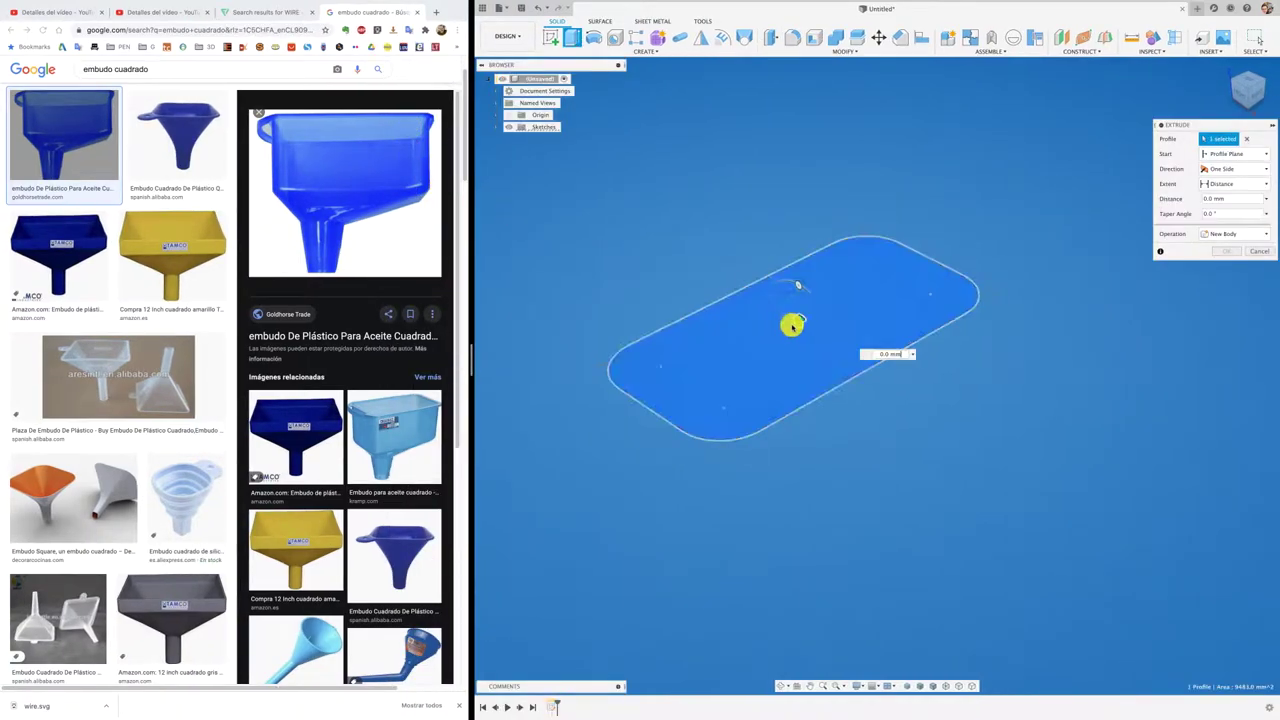
drag(794, 324, 794, 158)
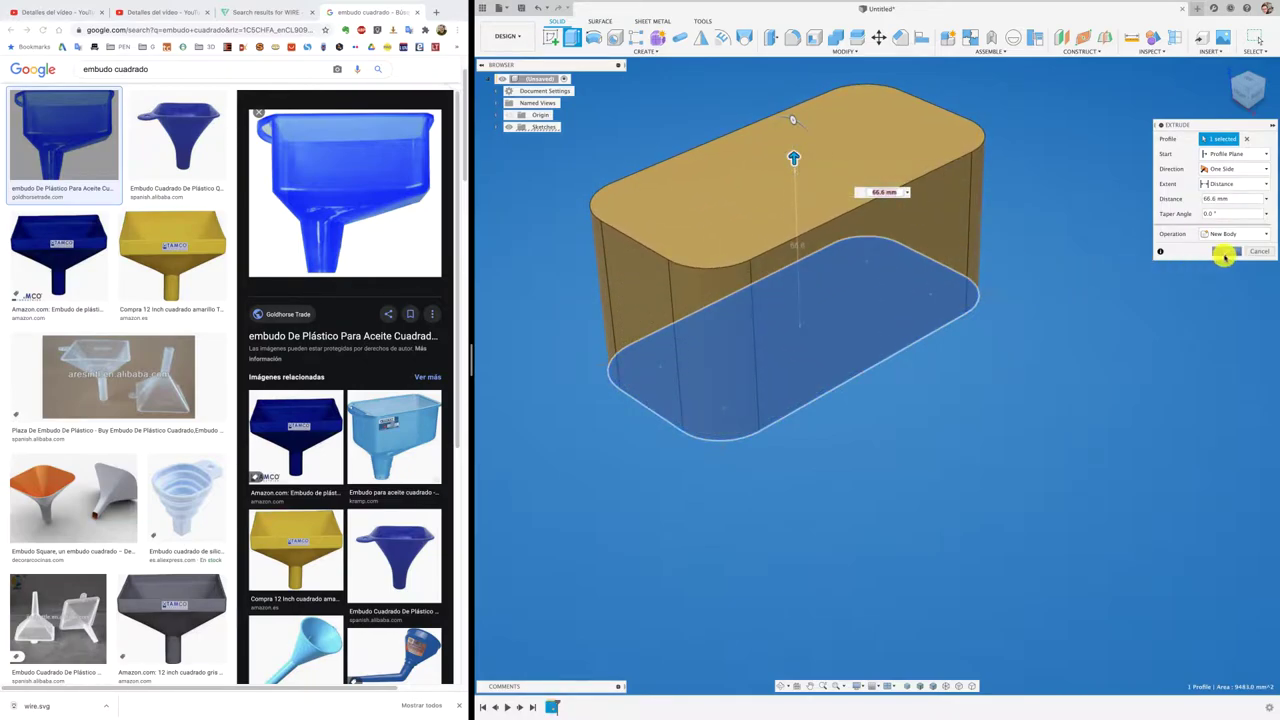
click(1225, 251)
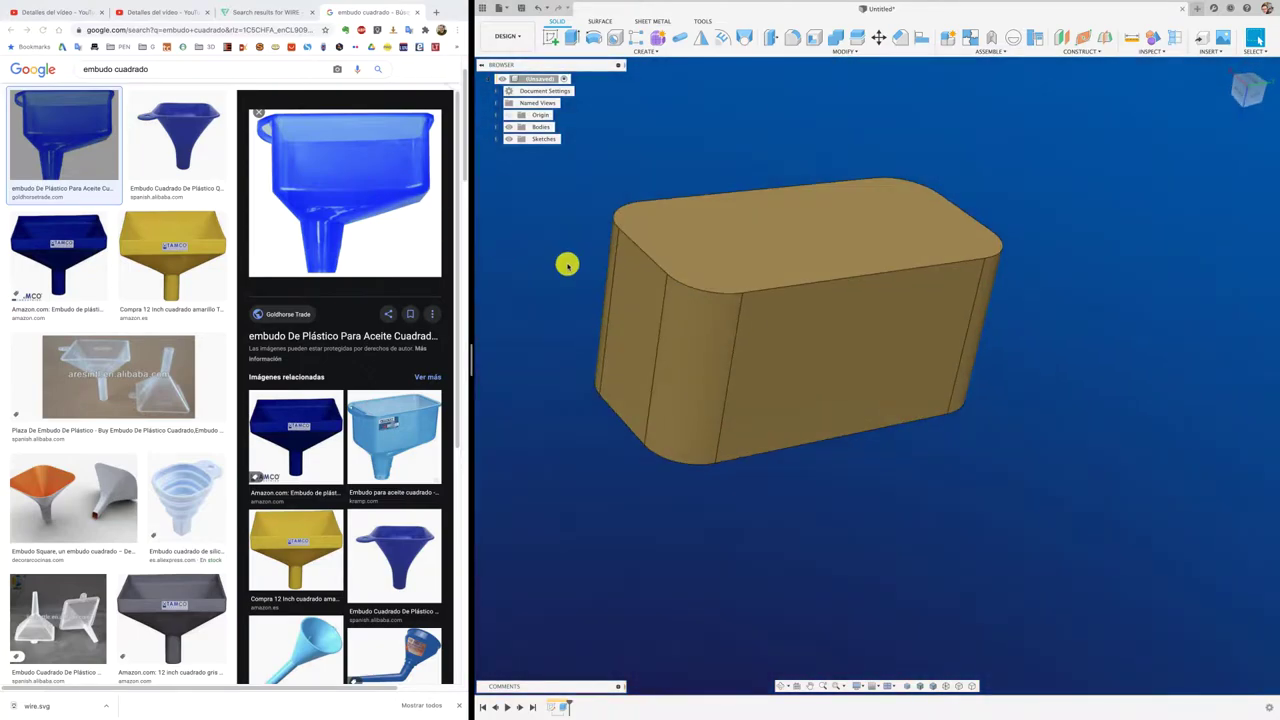
shift+middle_drag(569, 263, 709, 255)
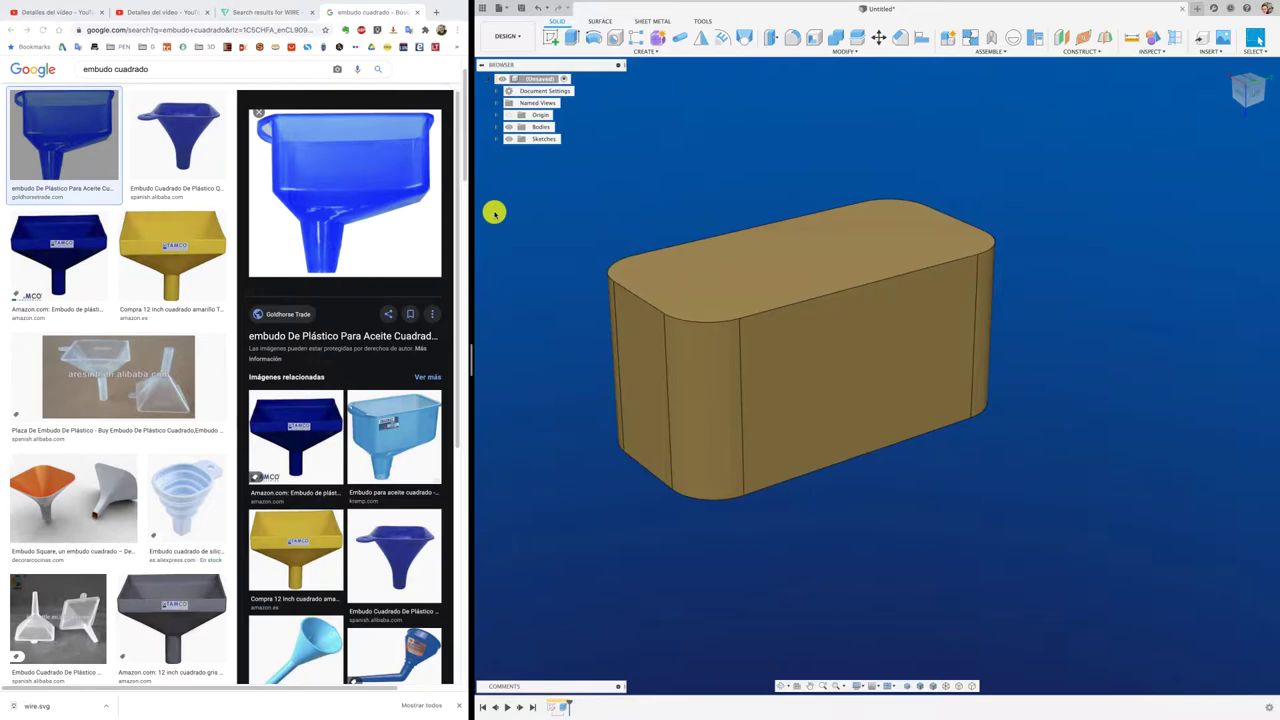
Create an offset plane 35.5 mm from the box's face and start a sketch on it
click(1064, 38)
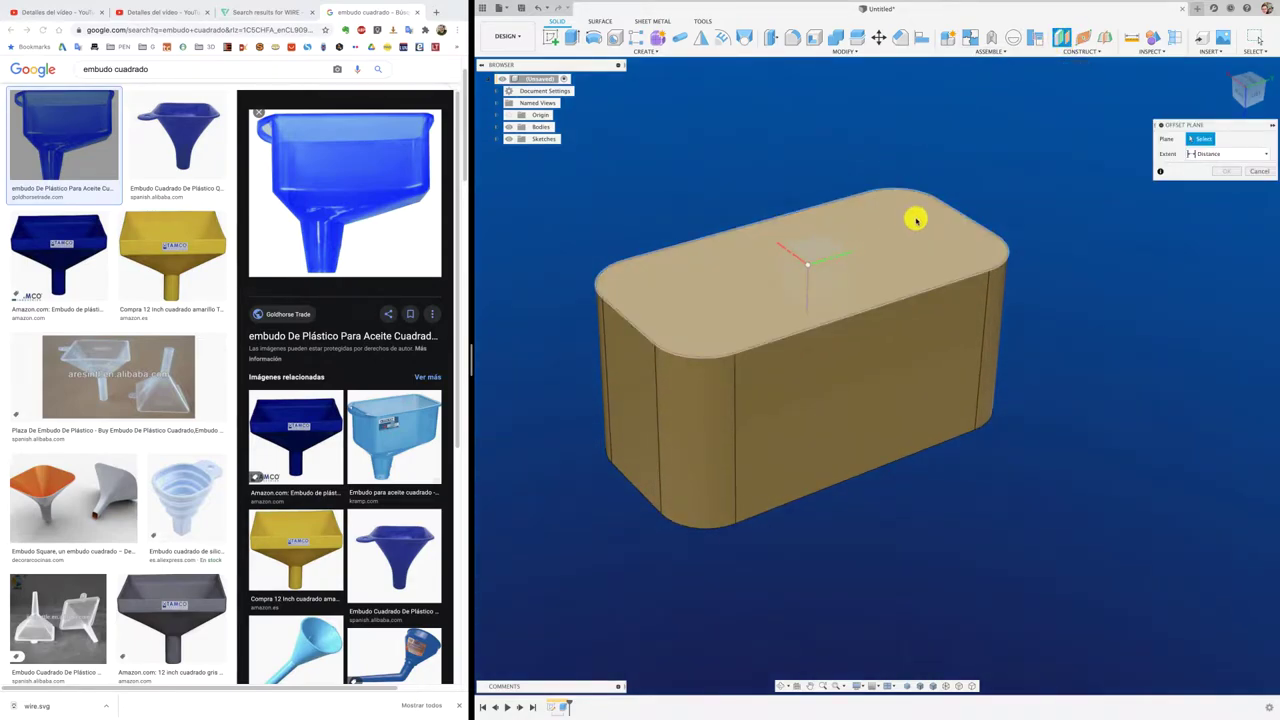
click(674, 294)
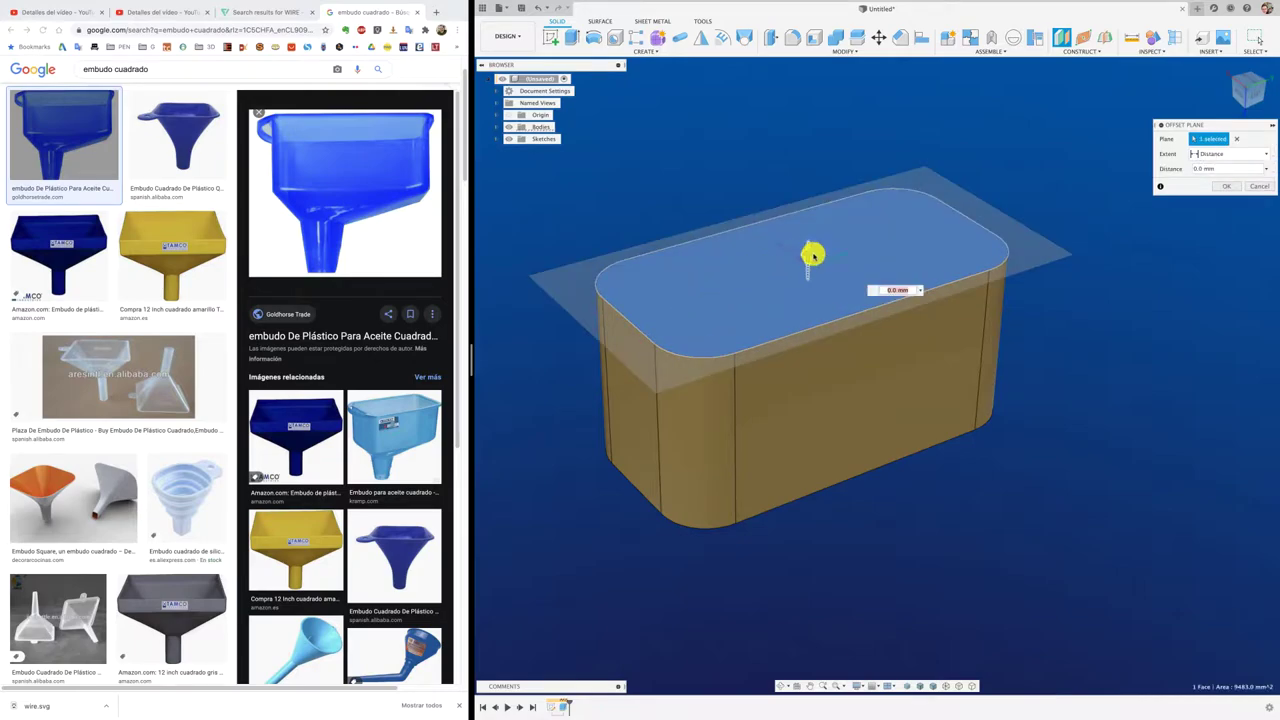
drag(809, 256, 809, 177)
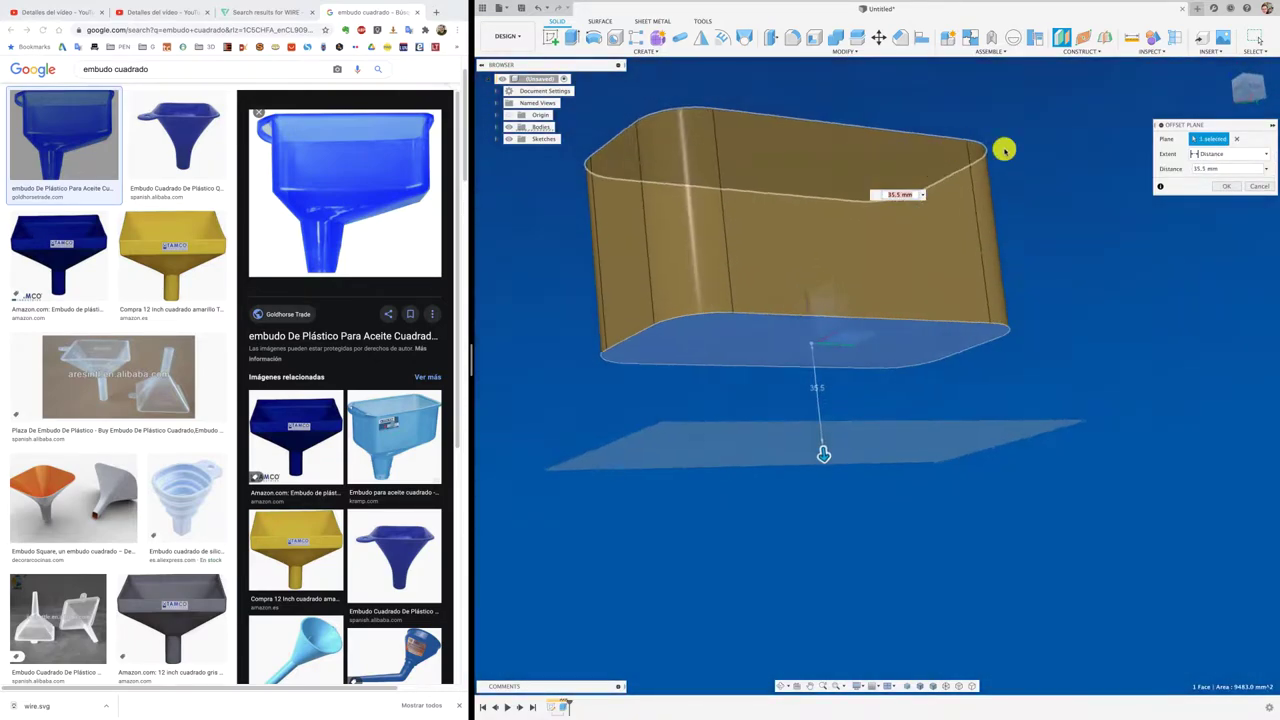
shift+middle_drag(809, 177, 1241, 93)
click(1241, 93)
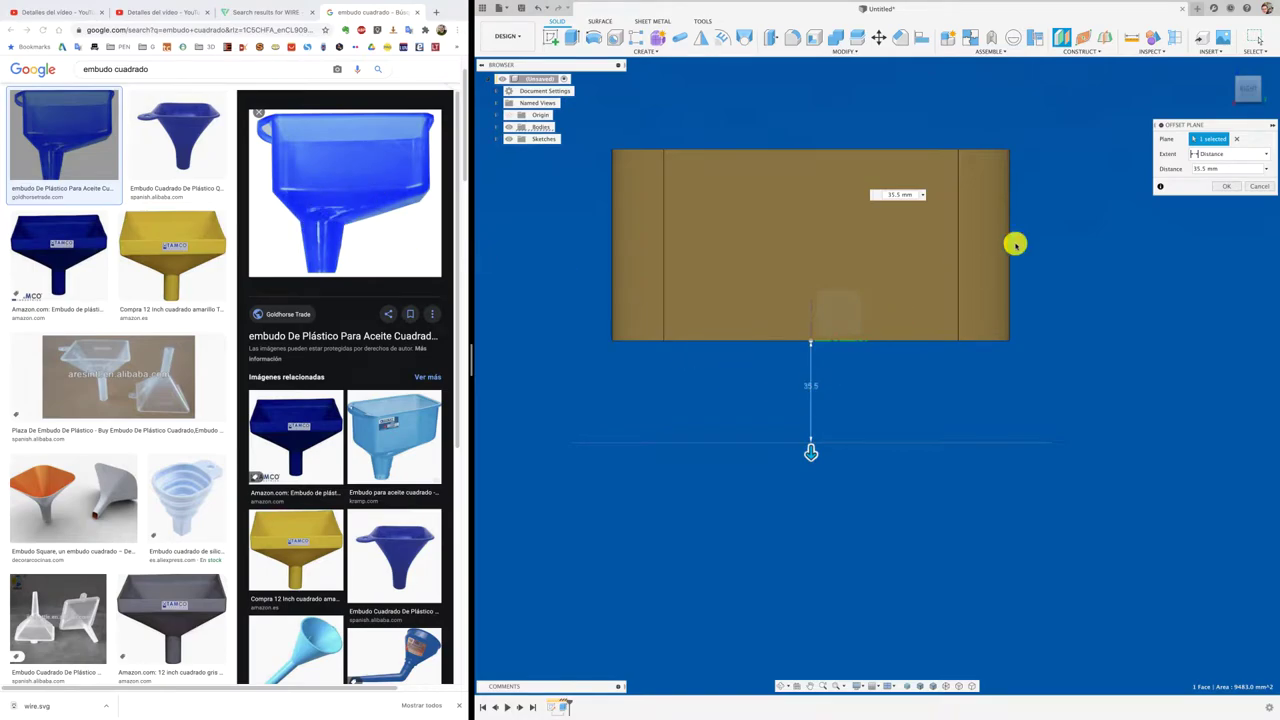
click(1219, 189)
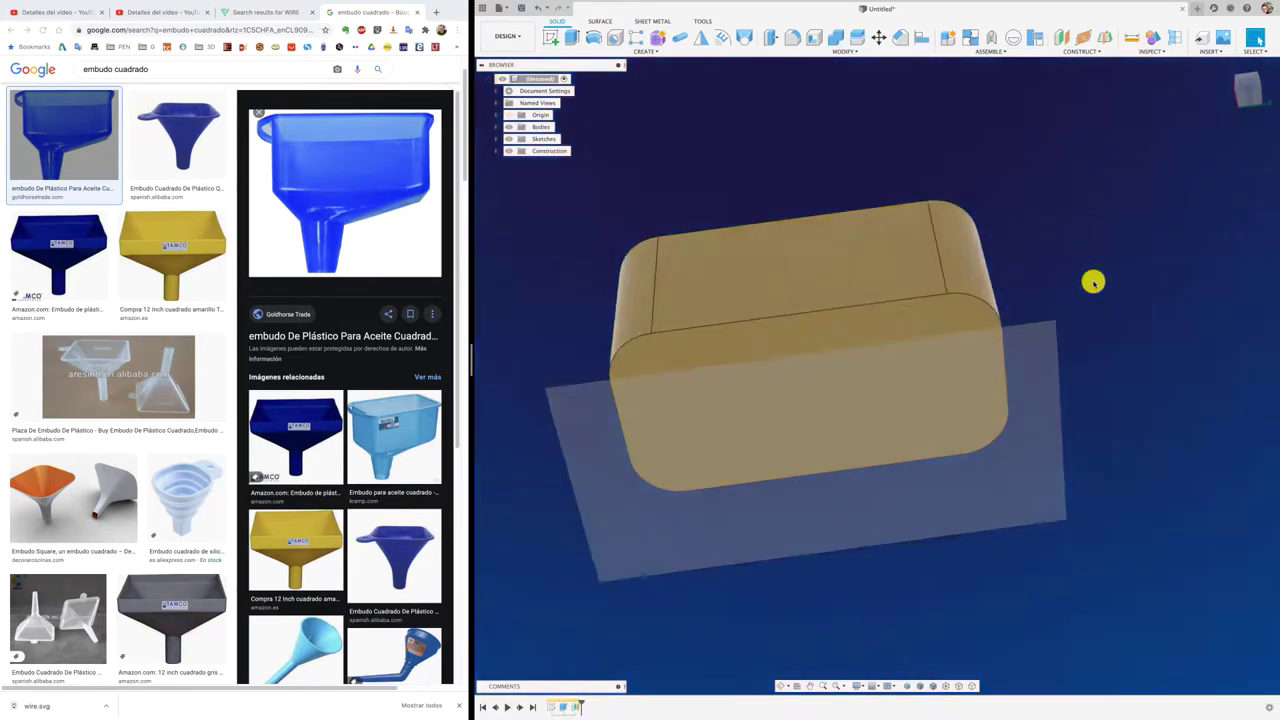
shift+middle_drag(1094, 280, 826, 386)
click(550, 37)
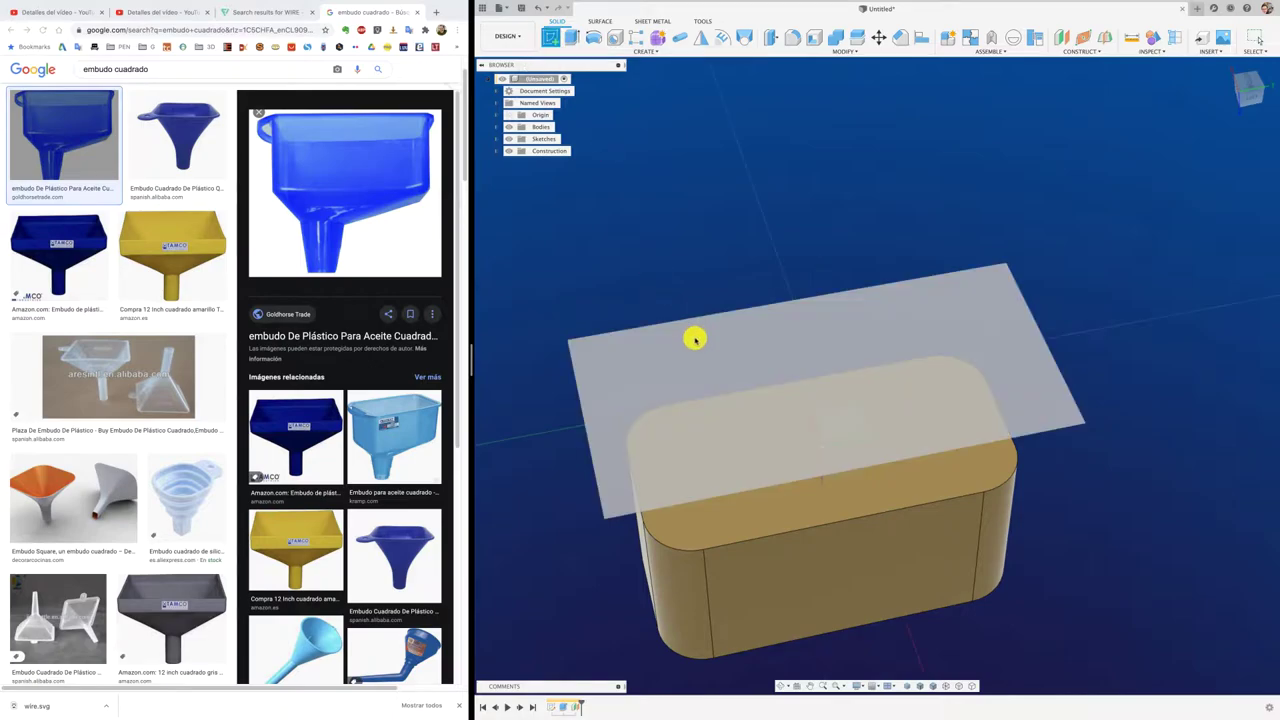
click(694, 337)
From the top view, sketch a small circle left of the box's middle and finish the sketch
click(1241, 84)
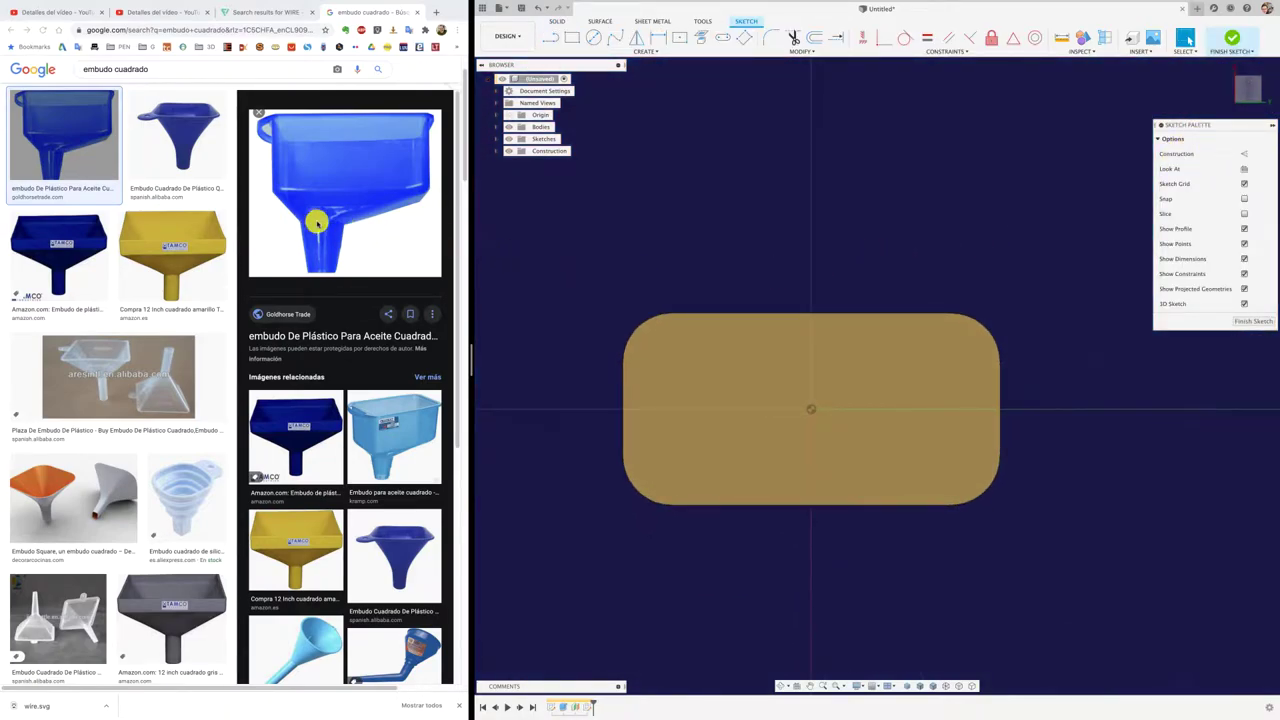
click(596, 37)
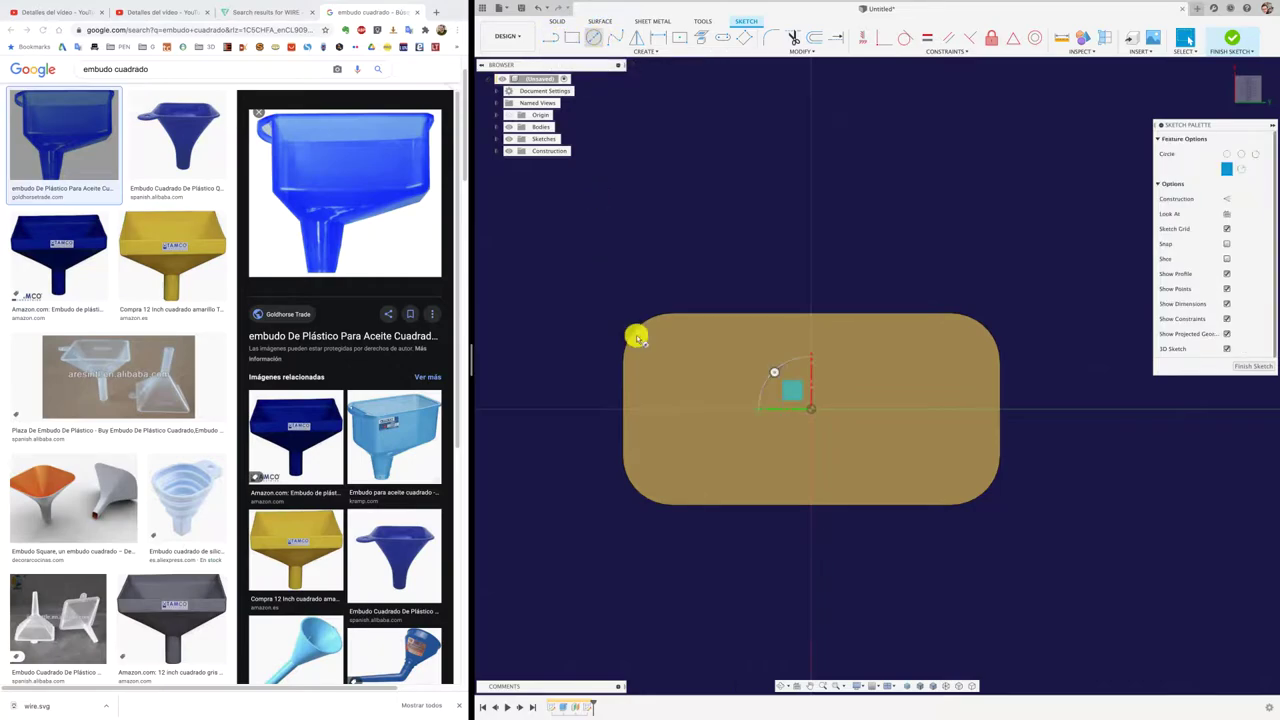
click(718, 410)
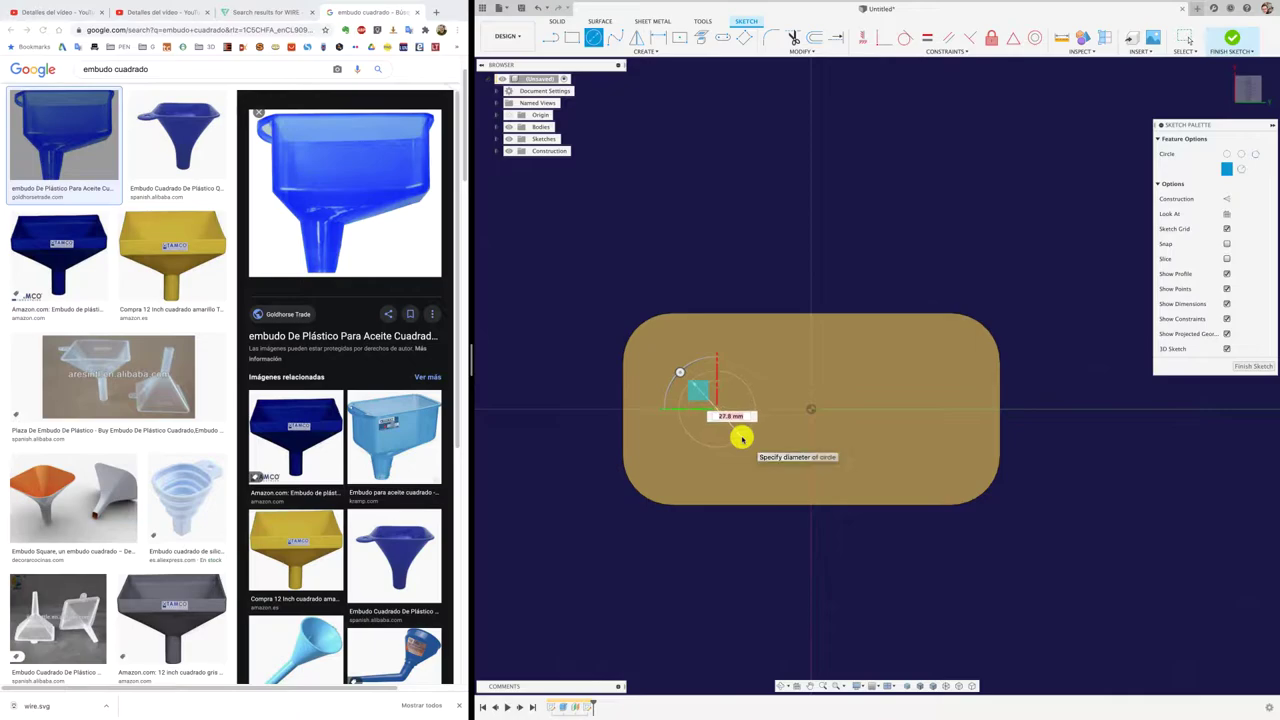
click(743, 441)
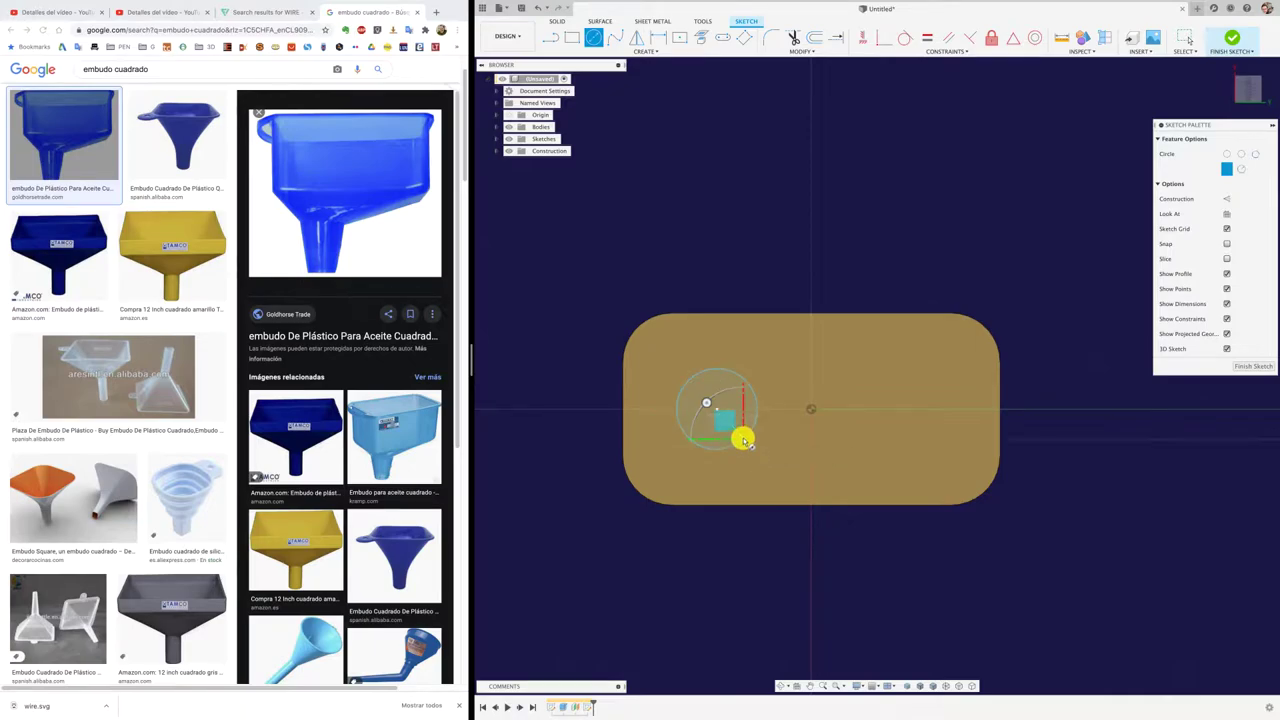
click(1240, 366)
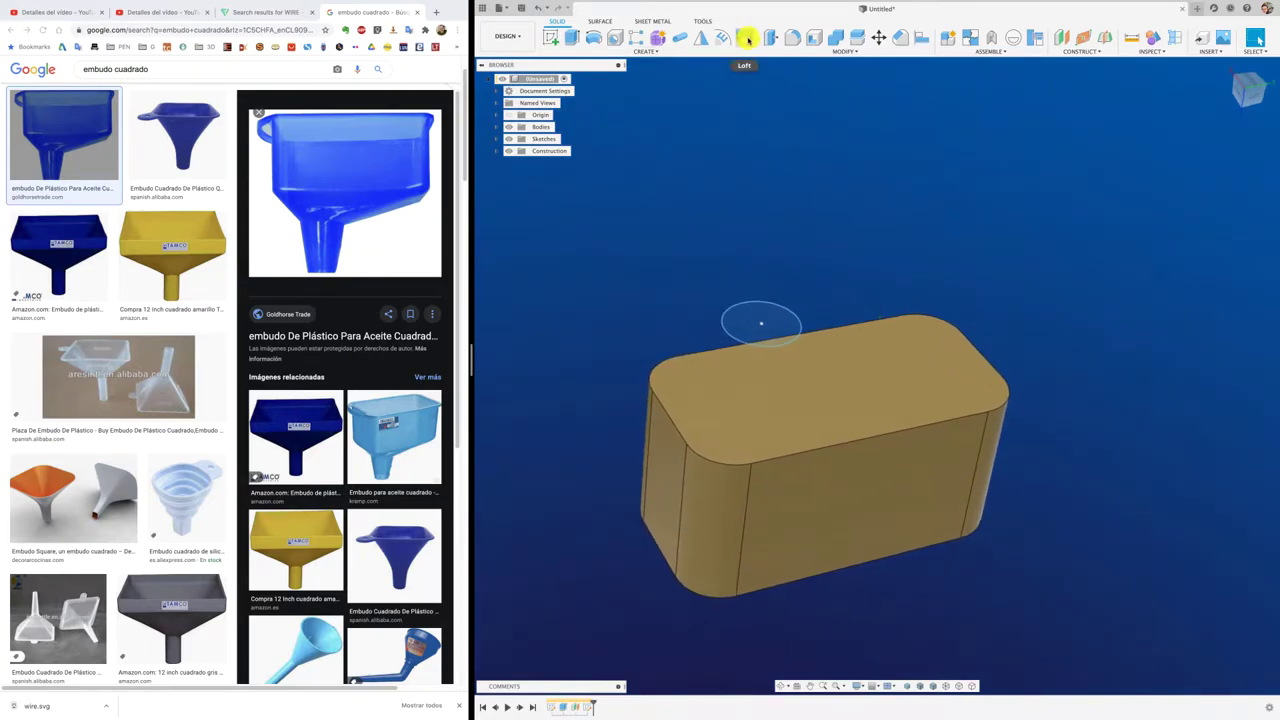
mouse_move(746, 37)
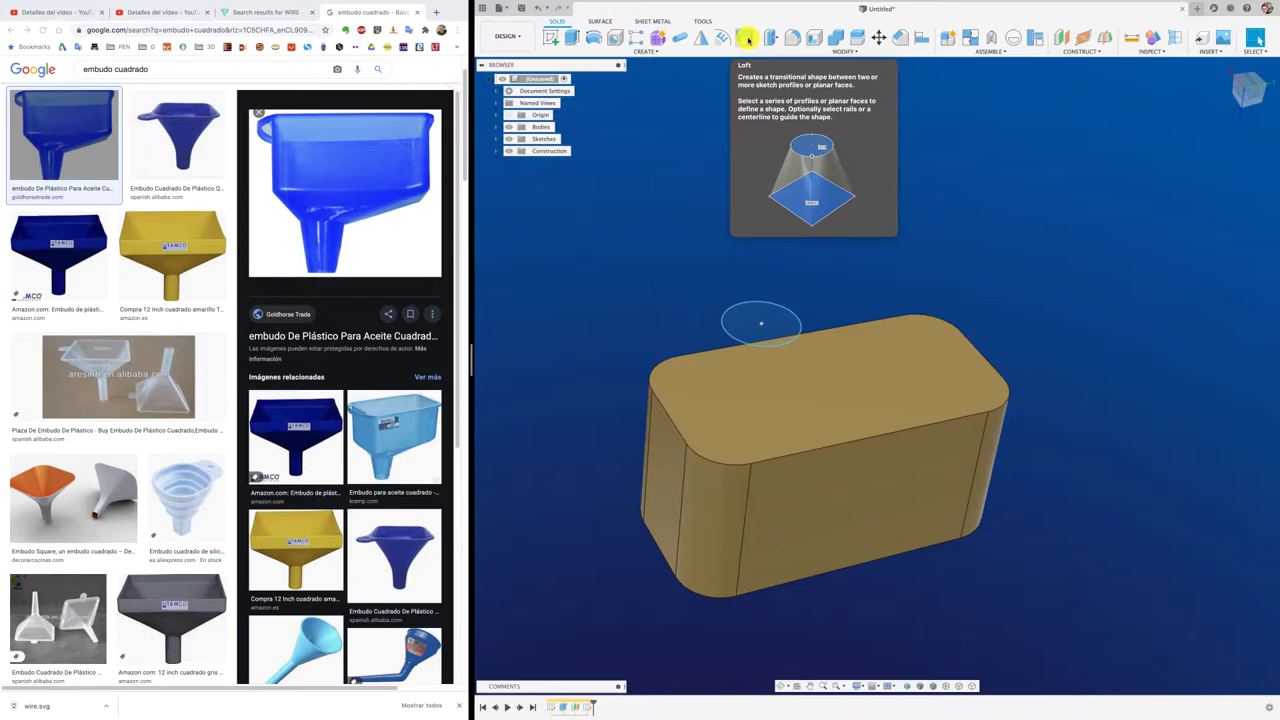
Loft from the box's top face to the circle sketch, joined to the body
click(747, 38)
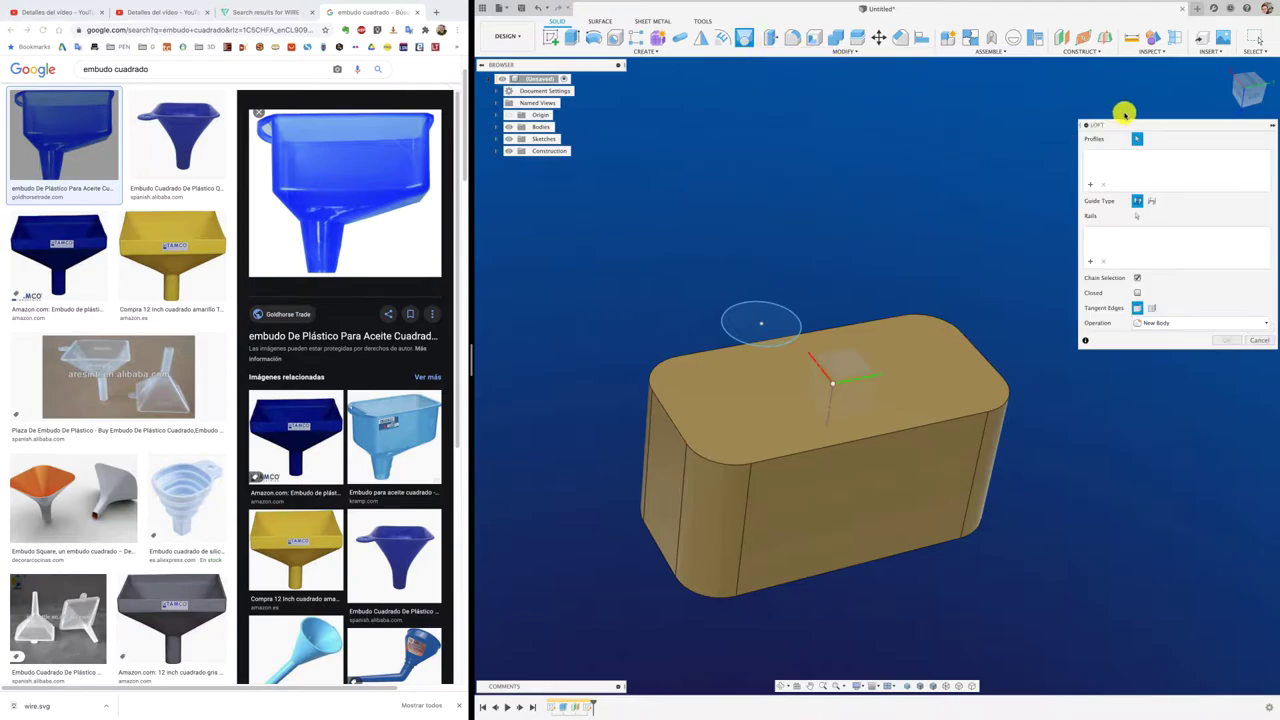
drag(1188, 124, 1113, 112)
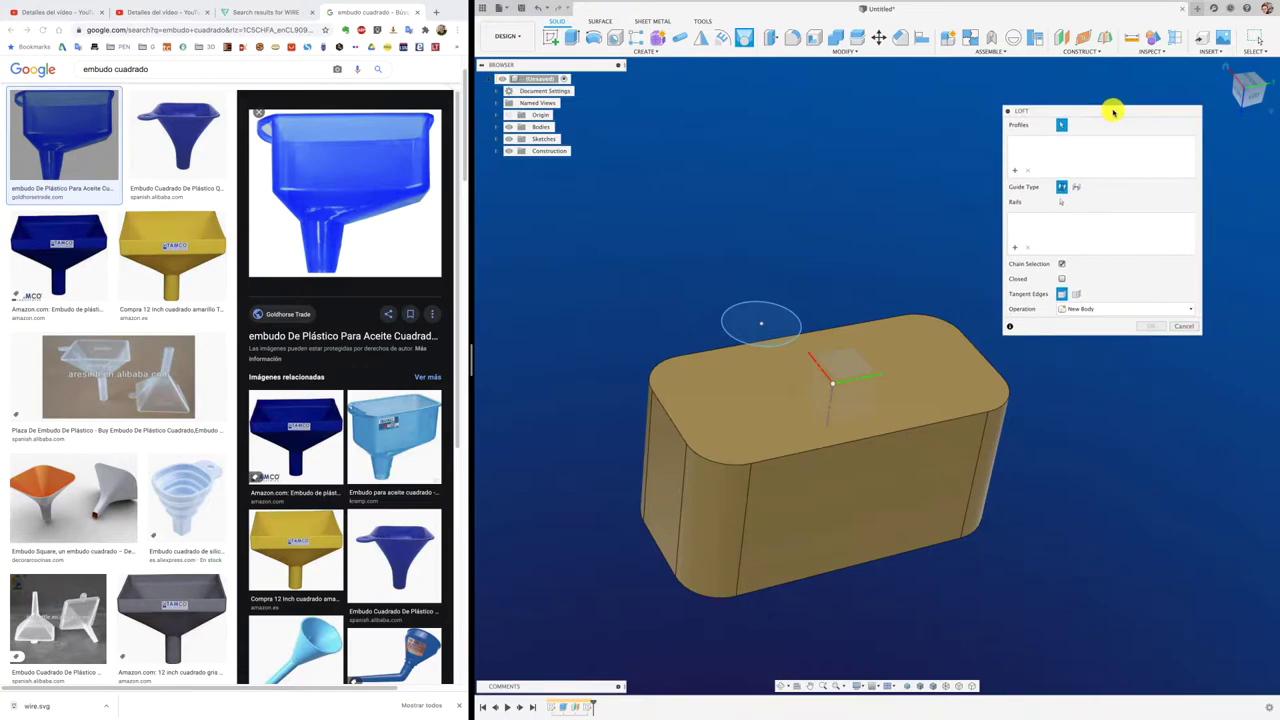
click(929, 385)
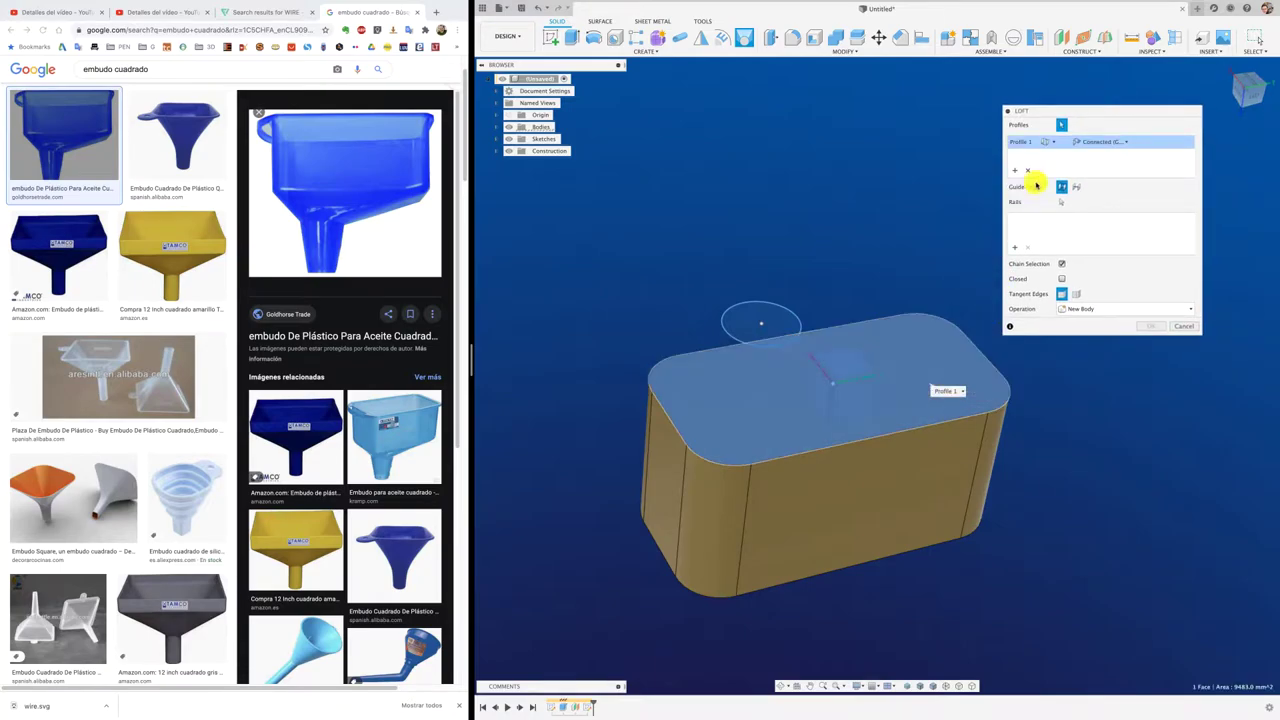
click(786, 309)
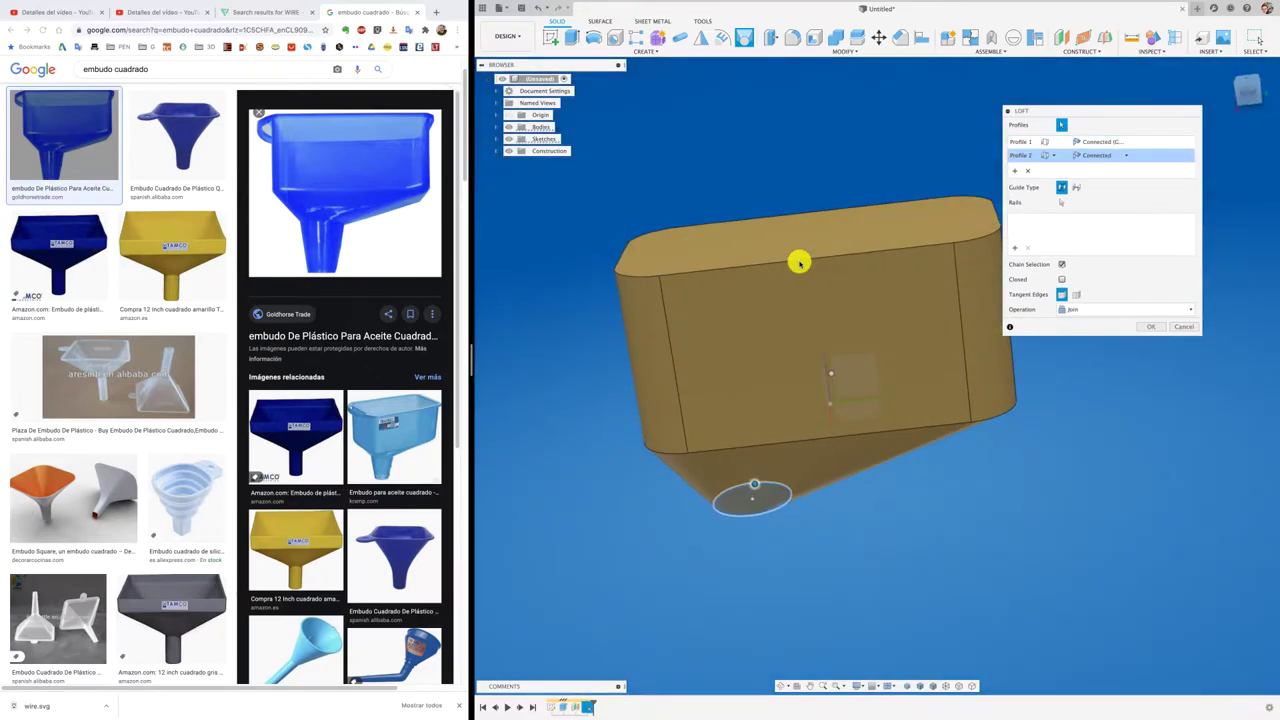
mouse_move(799, 262)
shift+middle_down()
mouse_move(818, 375)
mouse_move(846, 286)
shift+middle_up()
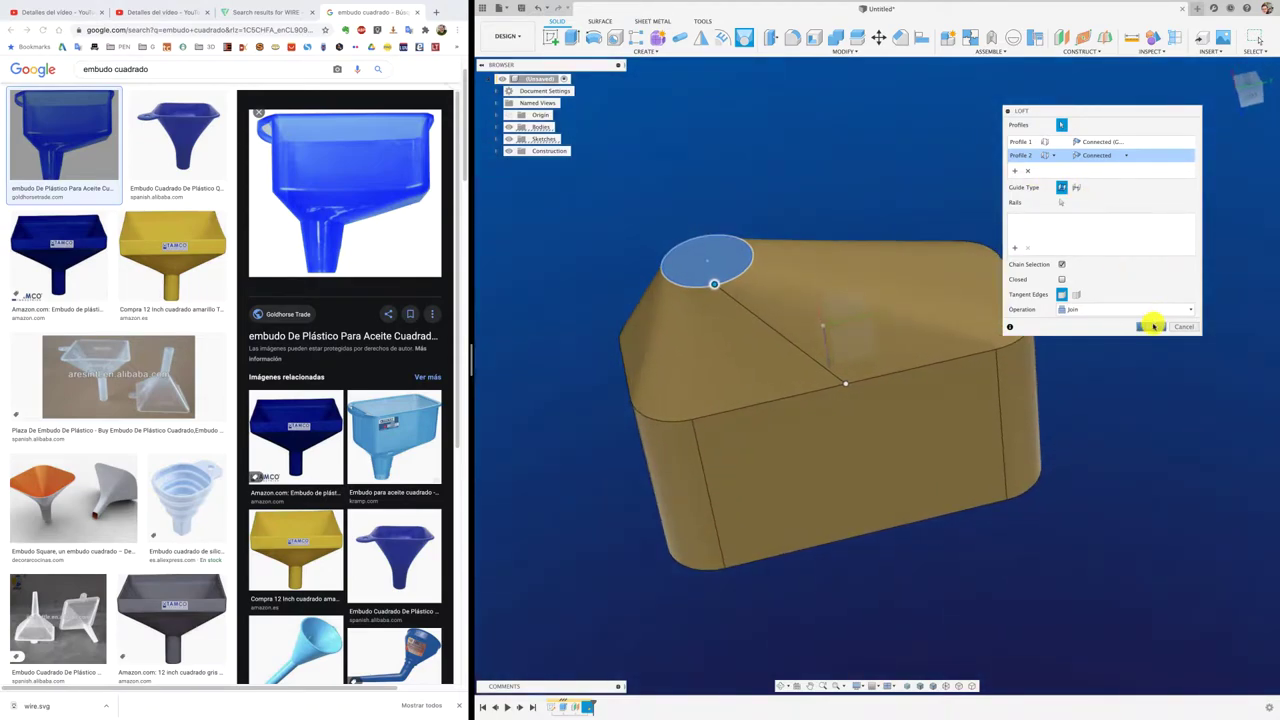
click(1151, 327)
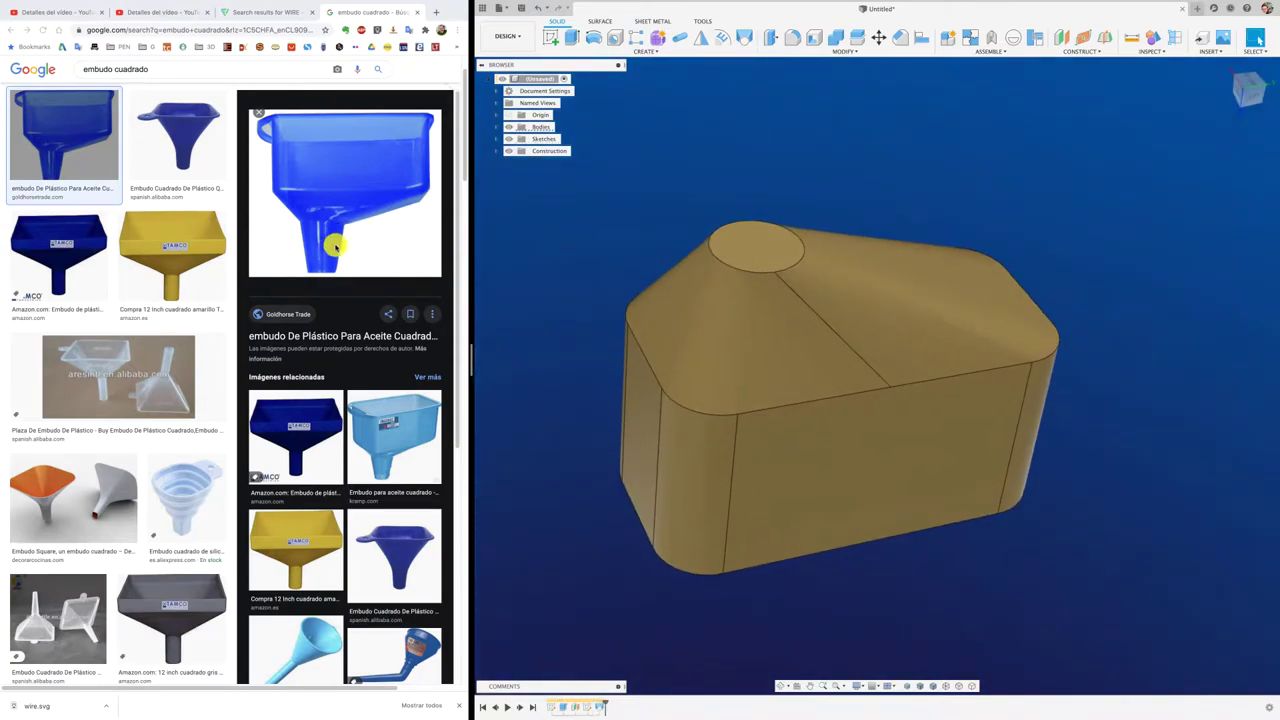
Extrude the circular end face 55.7 mm with a -7.1° taper, joined, as the spout
click(571, 37)
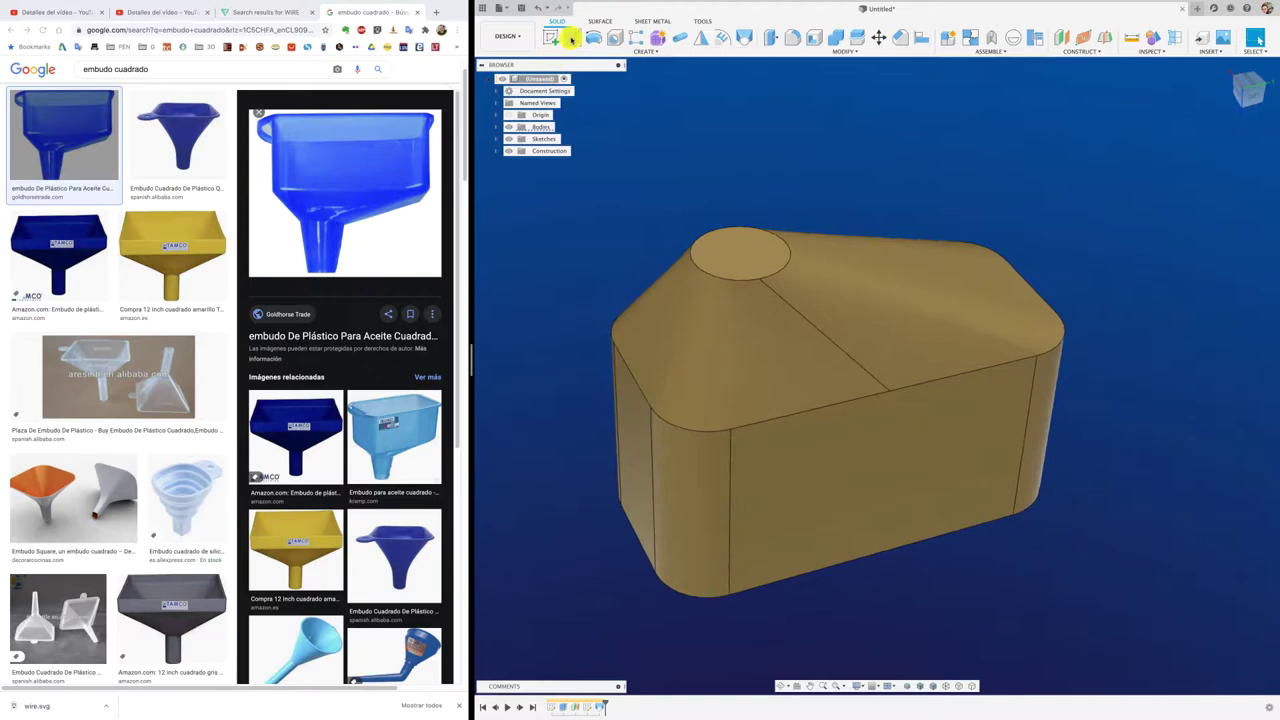
click(772, 252)
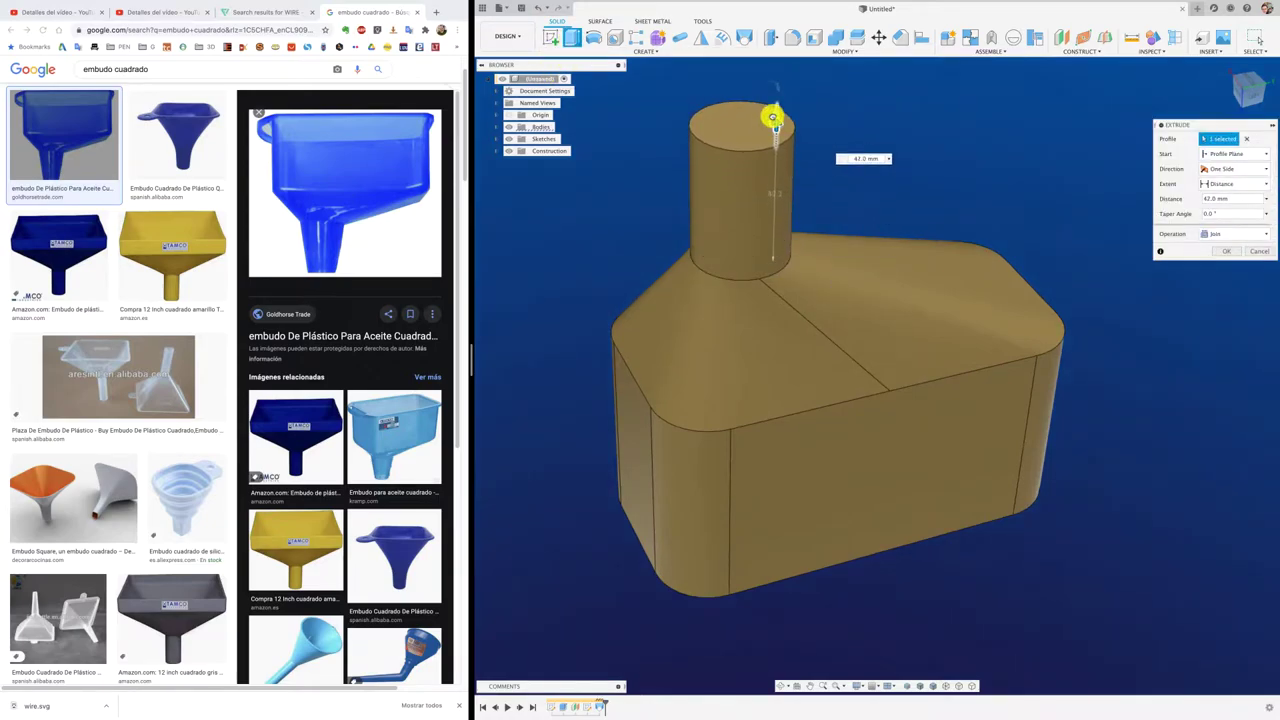
drag(779, 140, 790, 155)
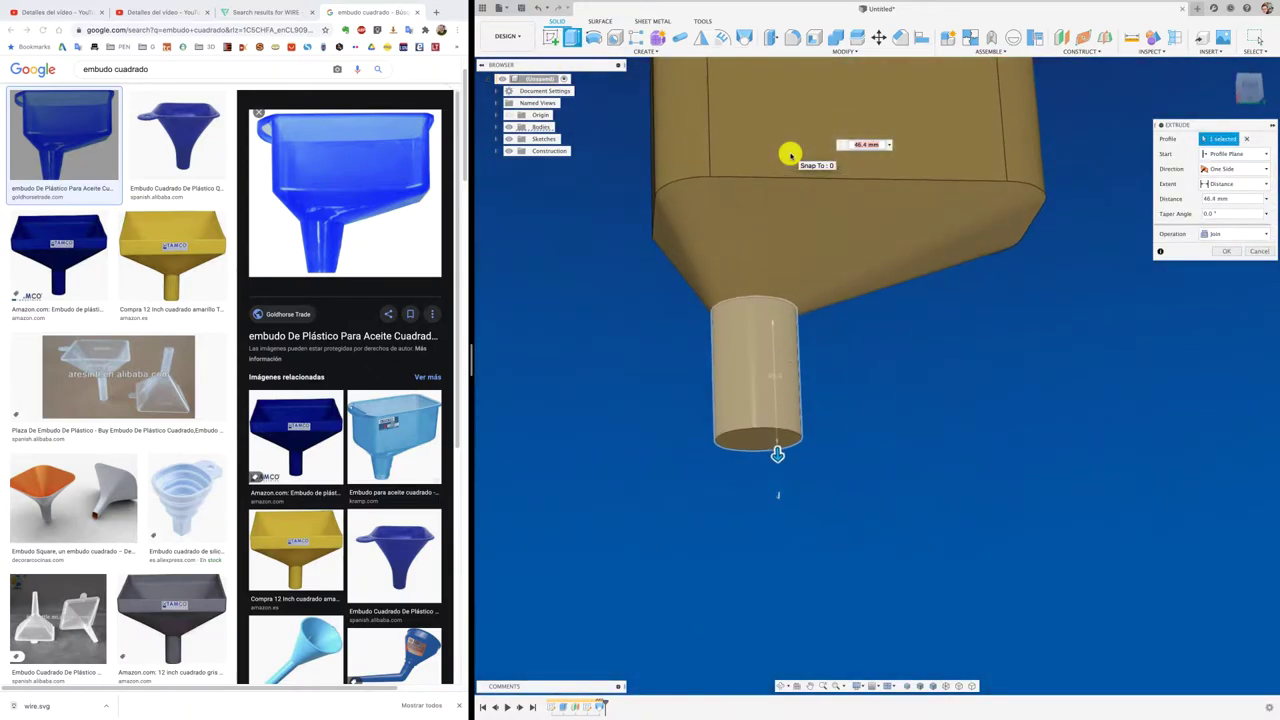
shift+middle_drag(790, 155, 797, 294)
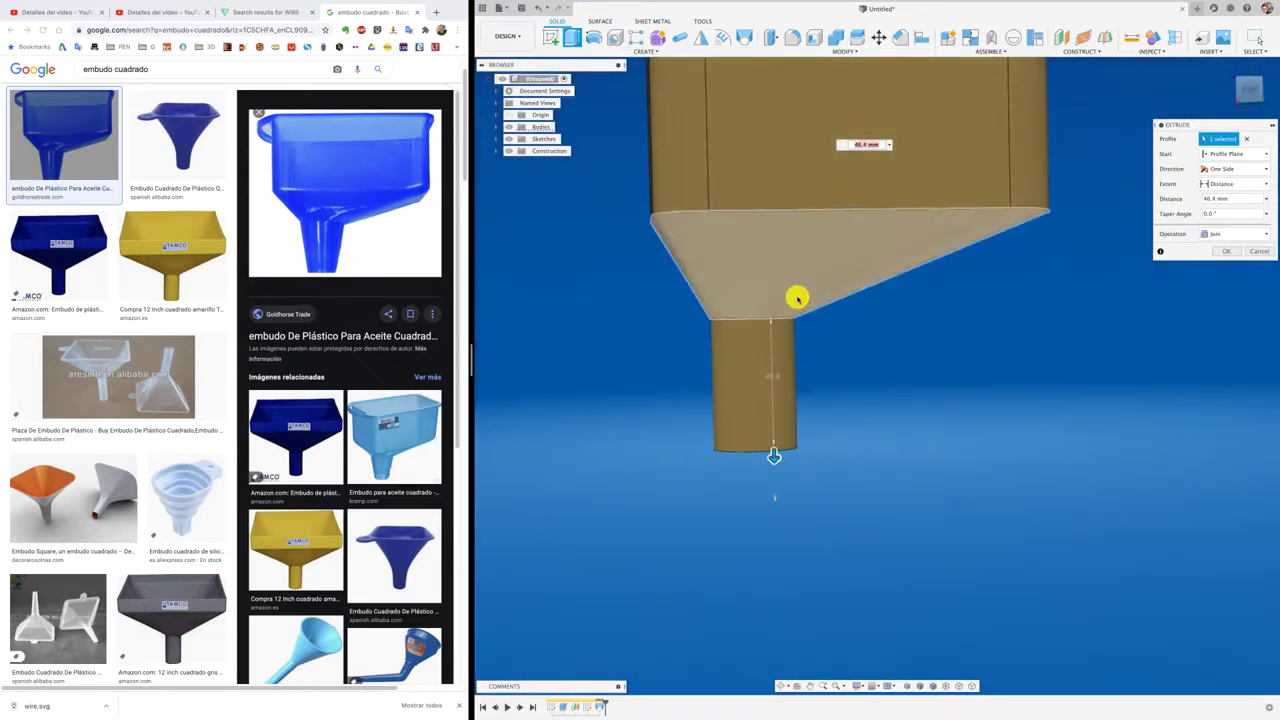
drag(774, 457, 777, 528)
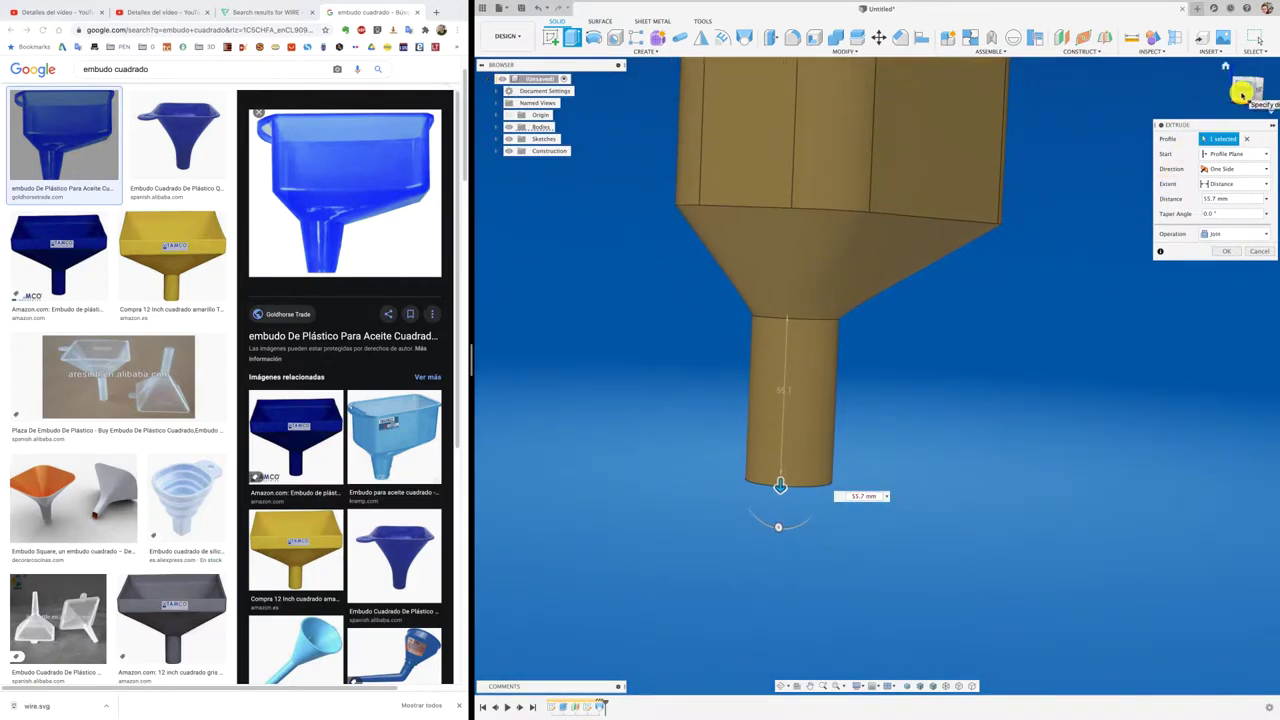
click(1242, 90)
drag(838, 524, 832, 521)
click(1237, 251)
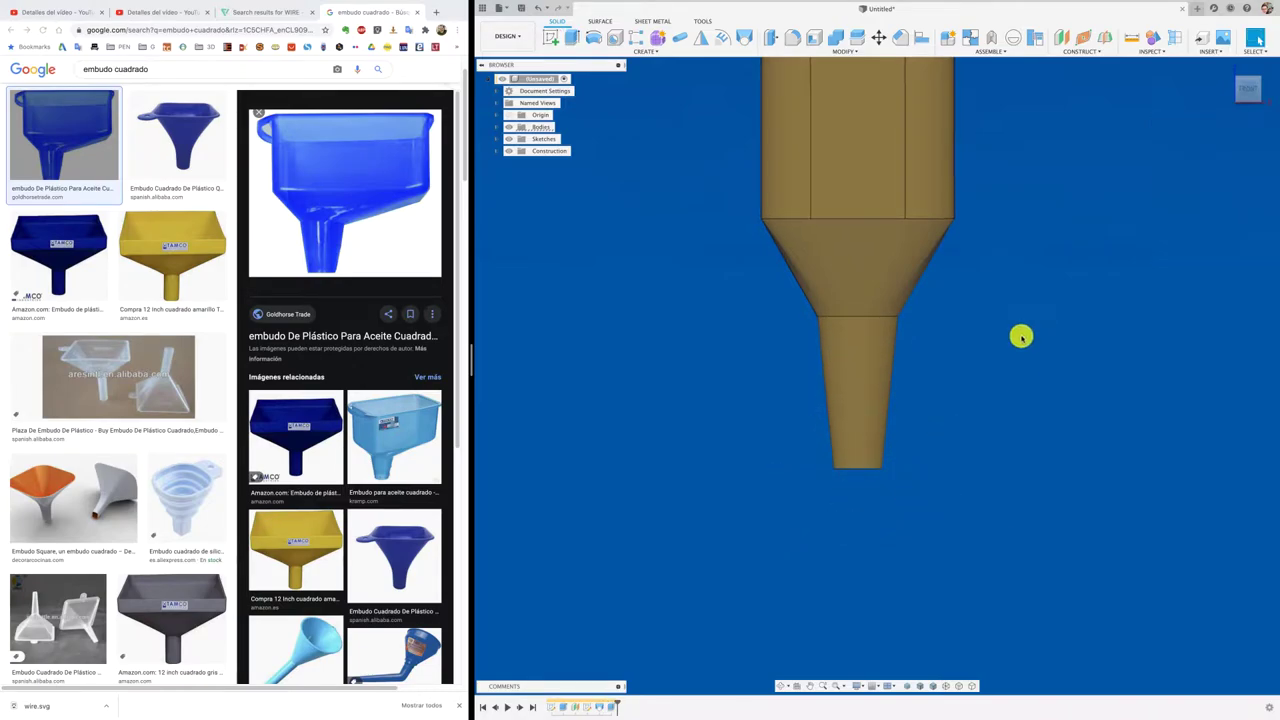
shift+scroll(1021, 337, up, 5)
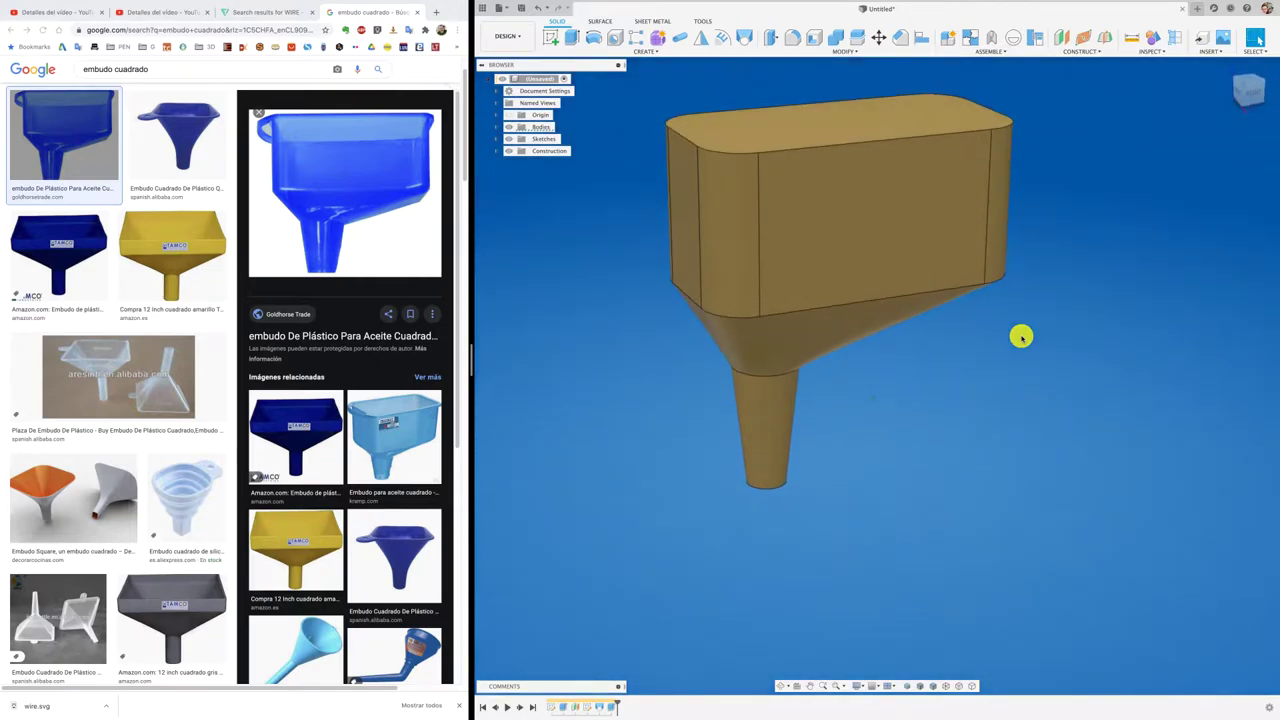
shift+scroll(1021, 337, up, 5)
Shell the funnel 1.5 mm inside, removing the box's top face and the spout's end face
shift+scroll(1021, 337, down, 2)
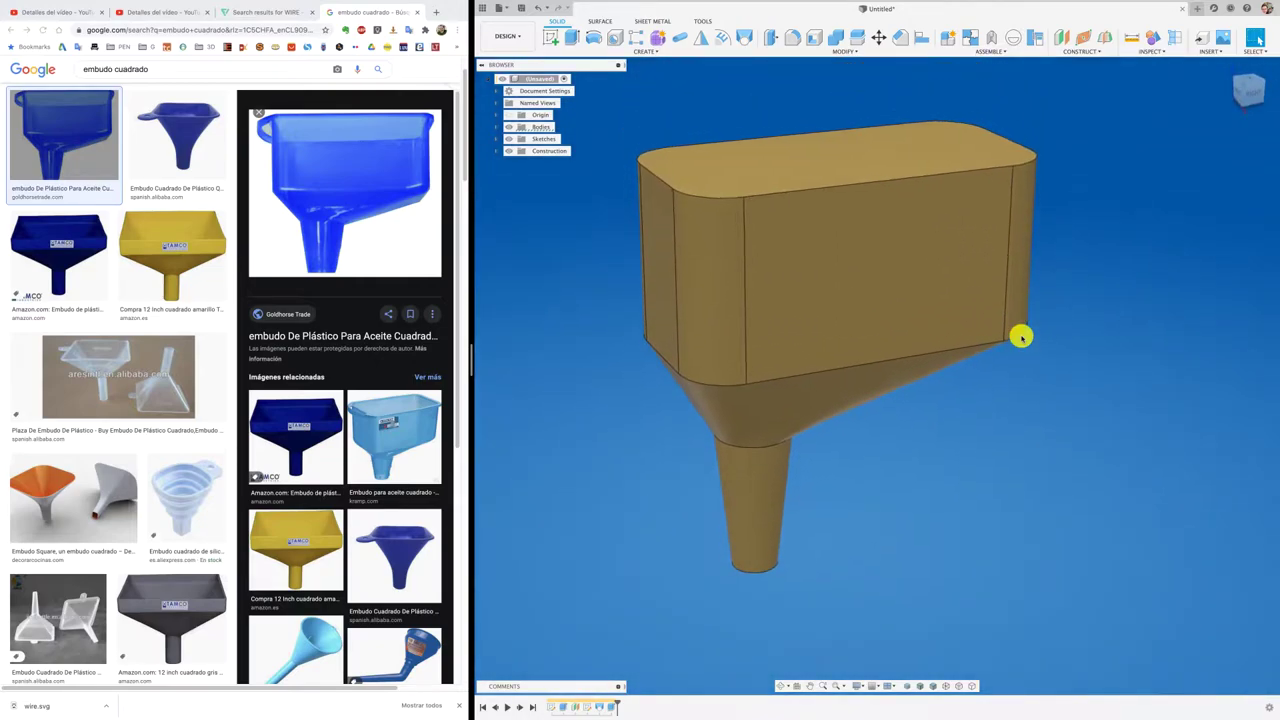
shift+scroll(1021, 337, down, 1)
shift+scroll(1020, 337, up, 4)
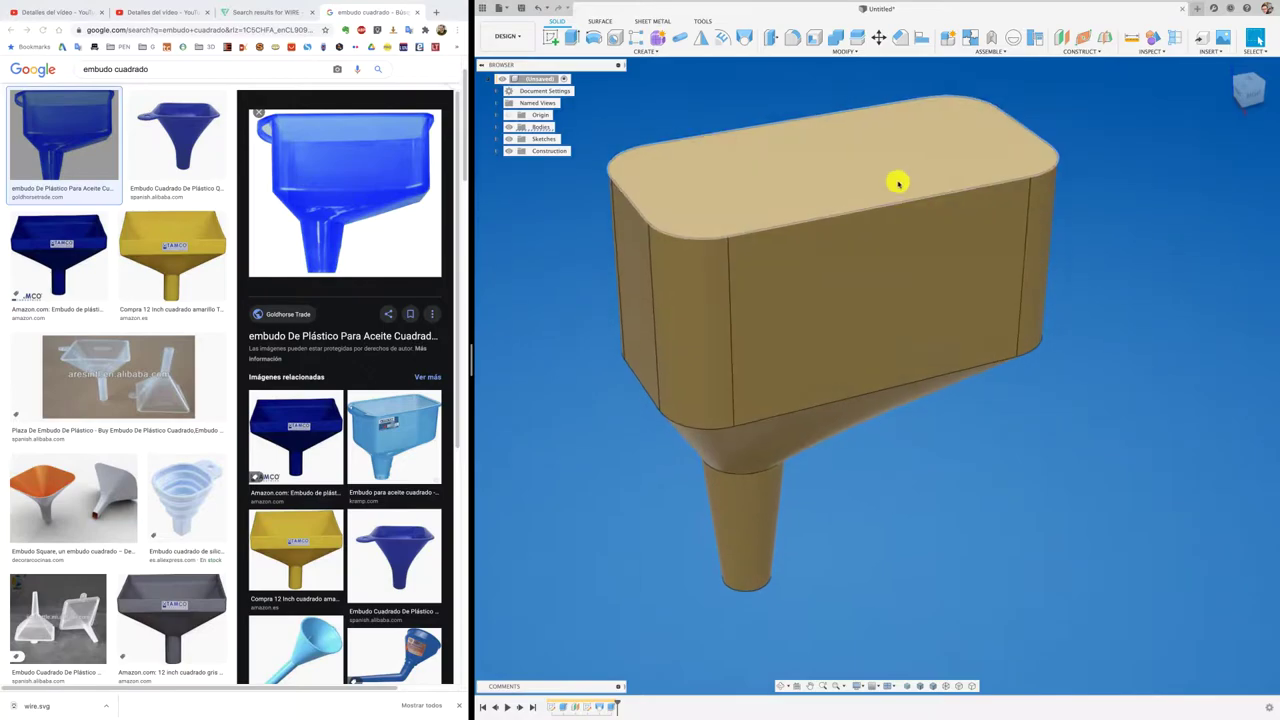
click(813, 37)
click(829, 149)
mouse_move(829, 149)
shift+middle_down()
mouse_move(837, 214)
mouse_move(908, 245)
mouse_move(928, 207)
shift+middle_up()
click(930, 209)
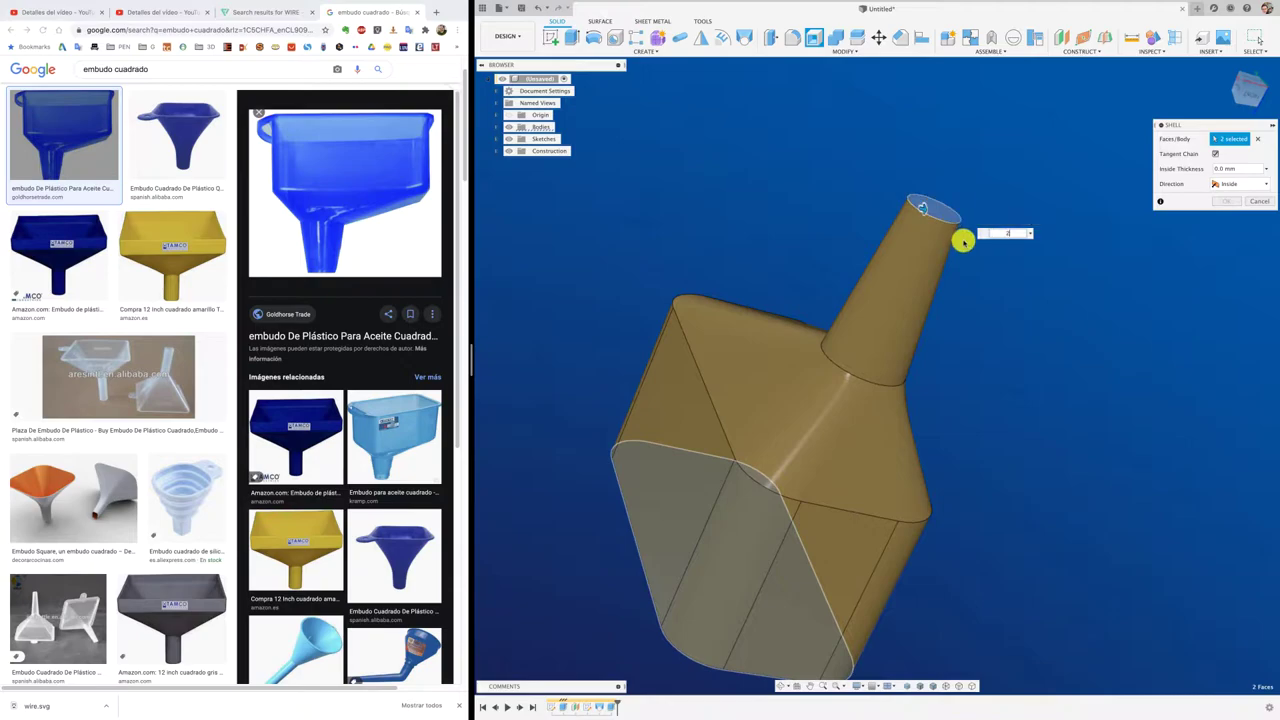
text(2)
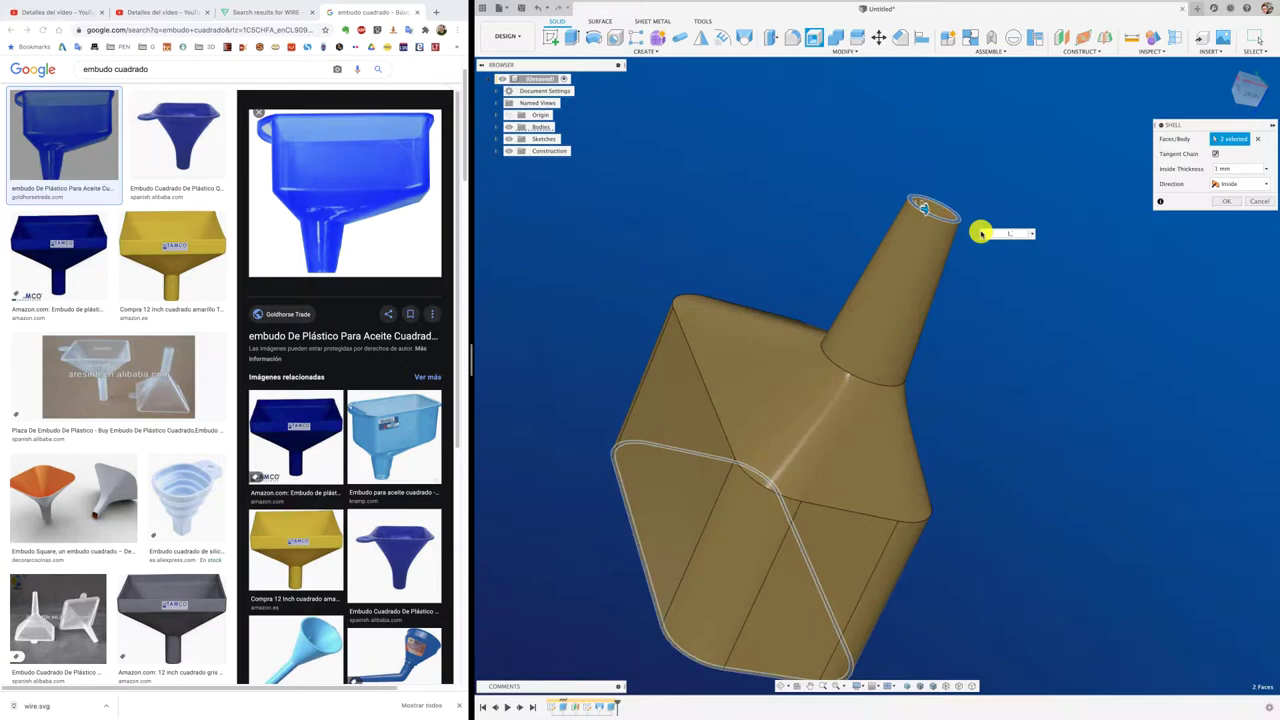
click(1224, 204)
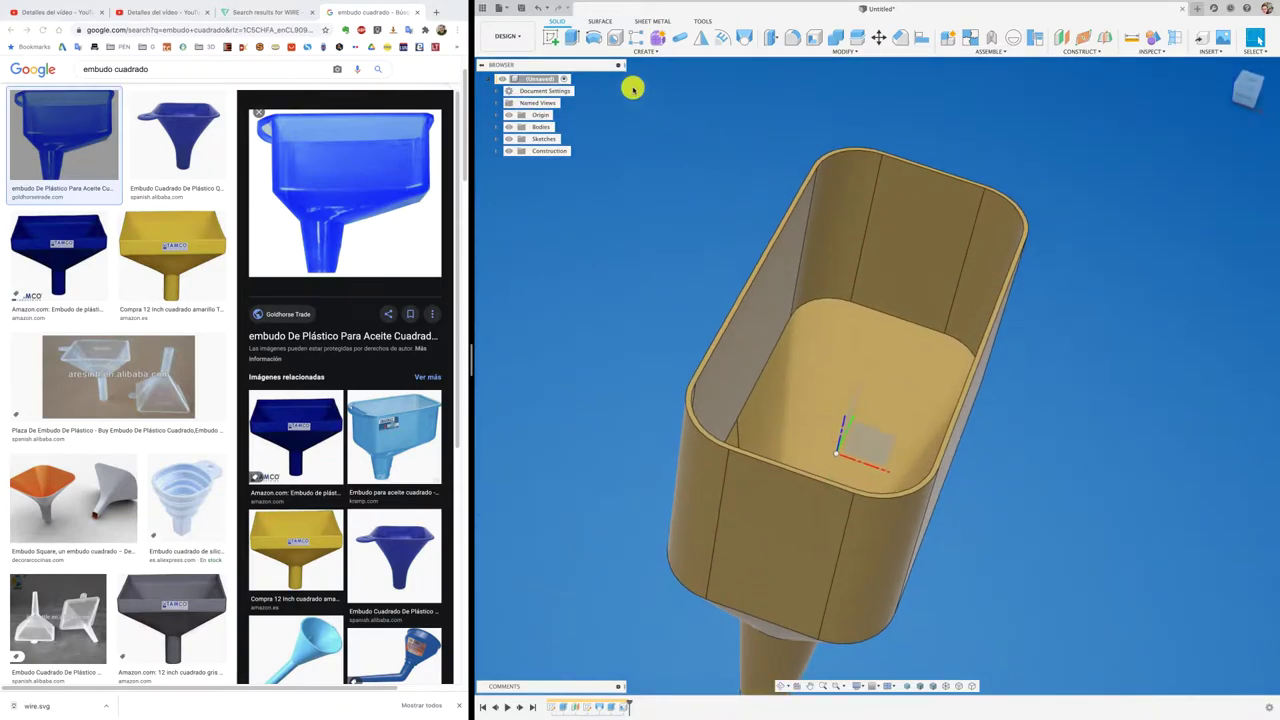
Start a sketch on an origin plane with Slice on to expose the wall cross-section
click(872, 447)
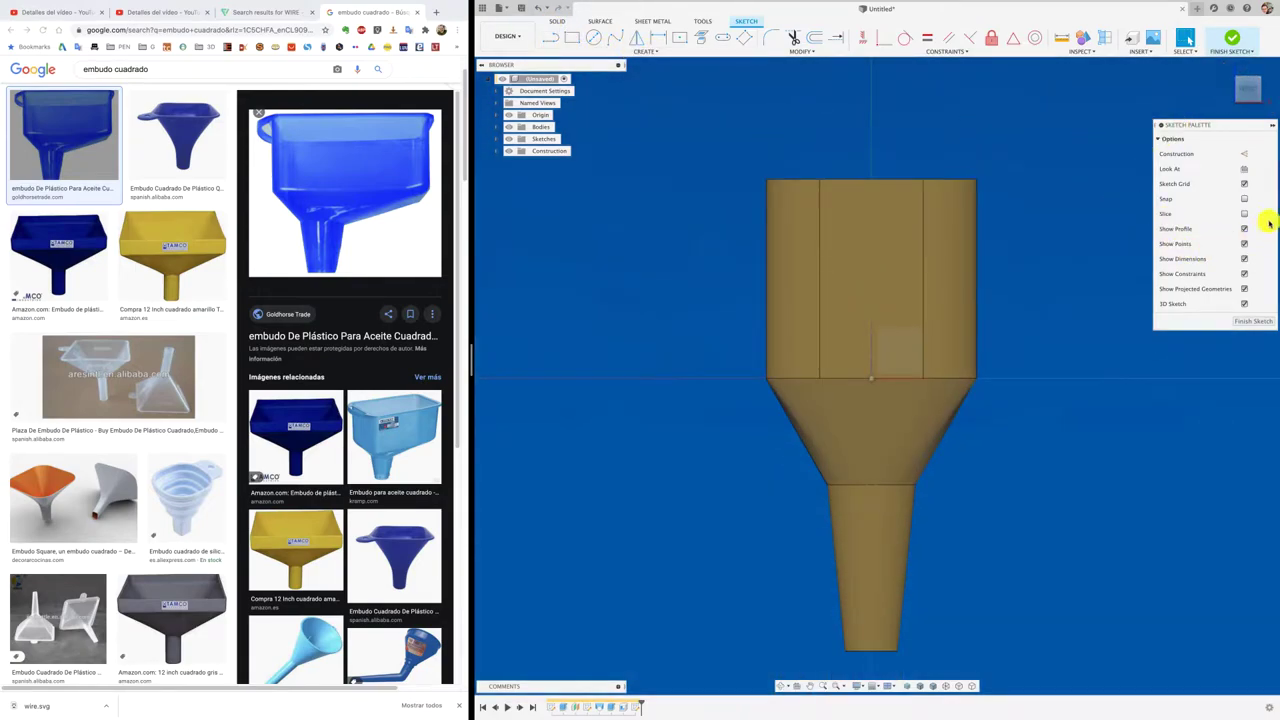
click(1244, 213)
scroll(1023, 186, up, 1)
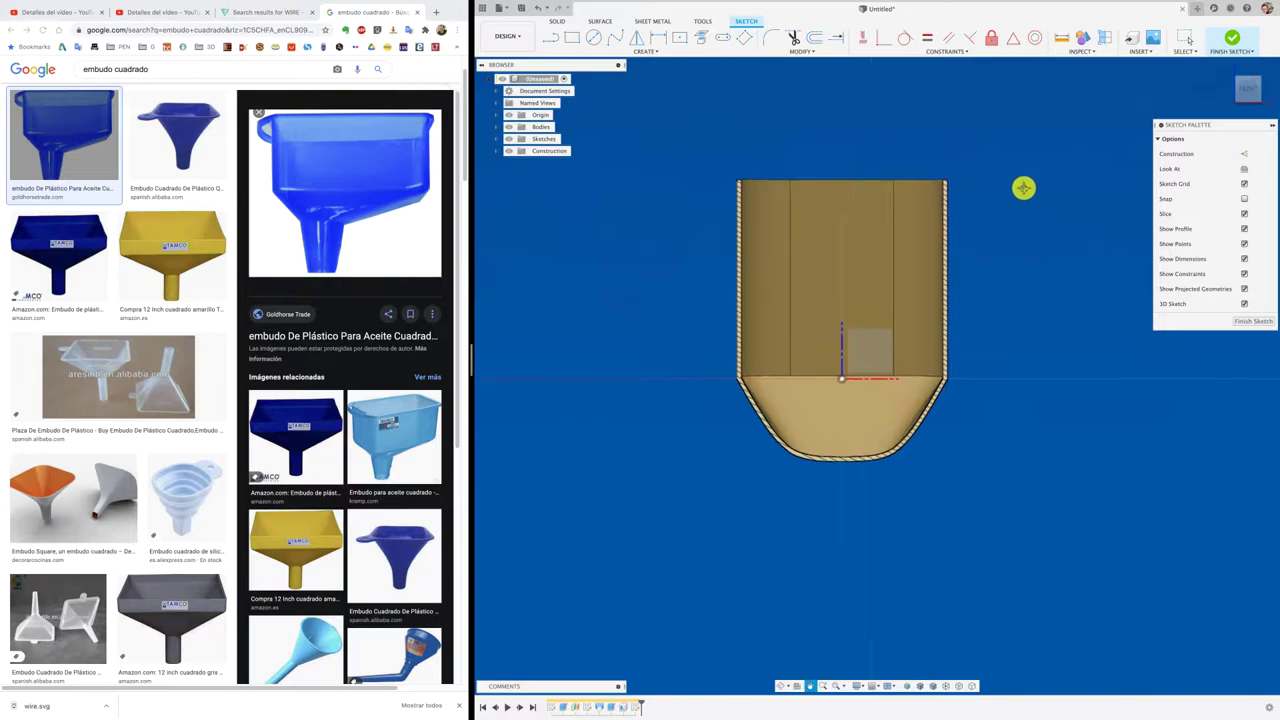
scroll(854, 177, up, 2)
scroll(829, 183, up, 3)
scroll(800, 185, up, 3)
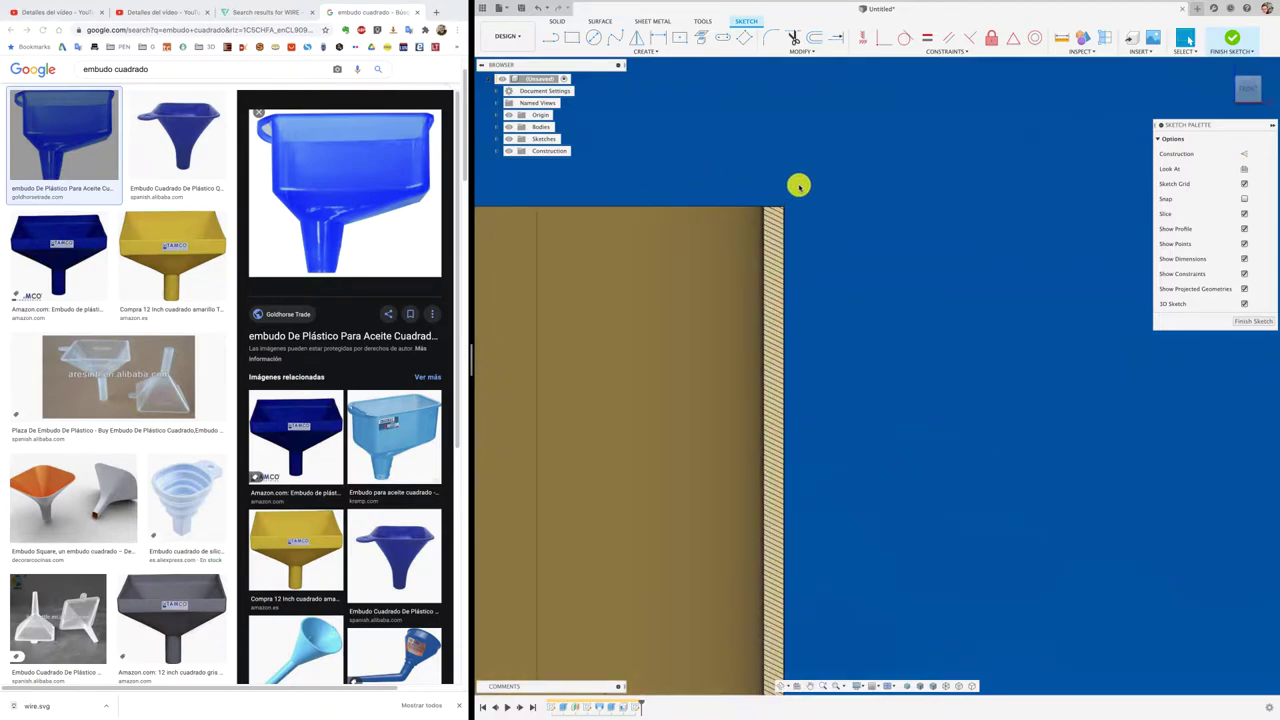
Draw a rectangle from the wall's top corner and dimension its height to 1.5 mm
click(571, 37)
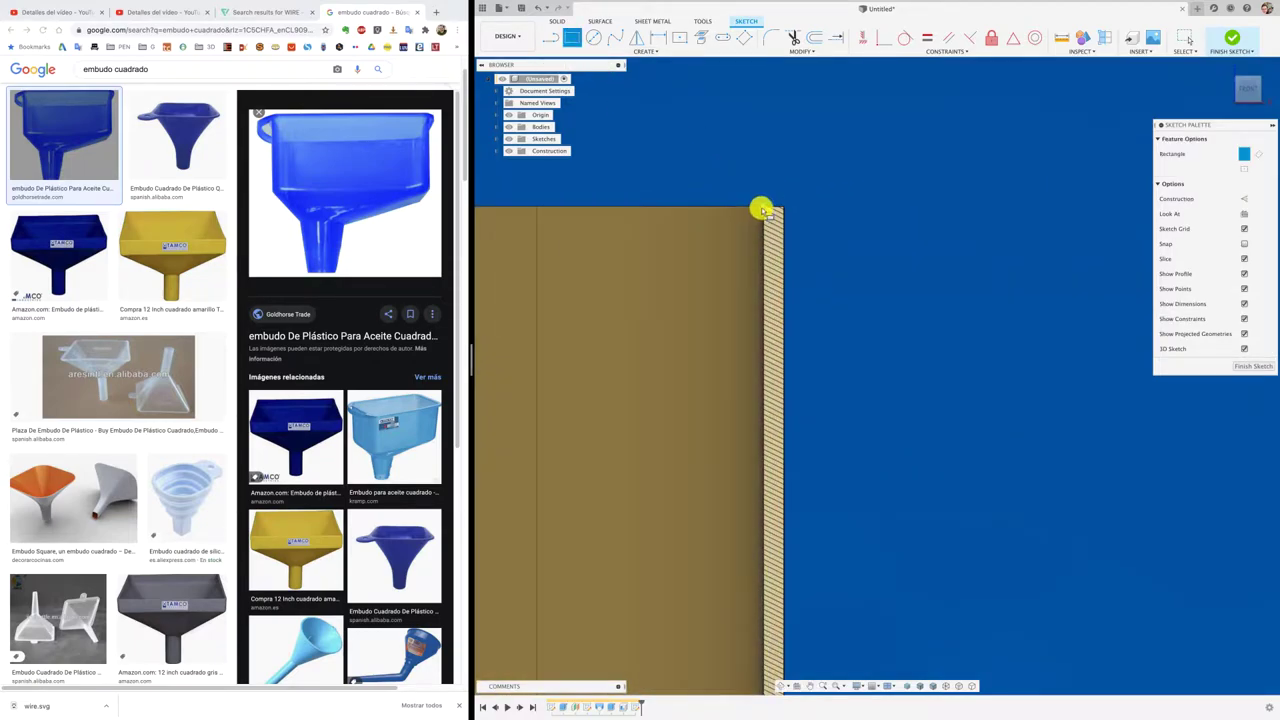
click(764, 210)
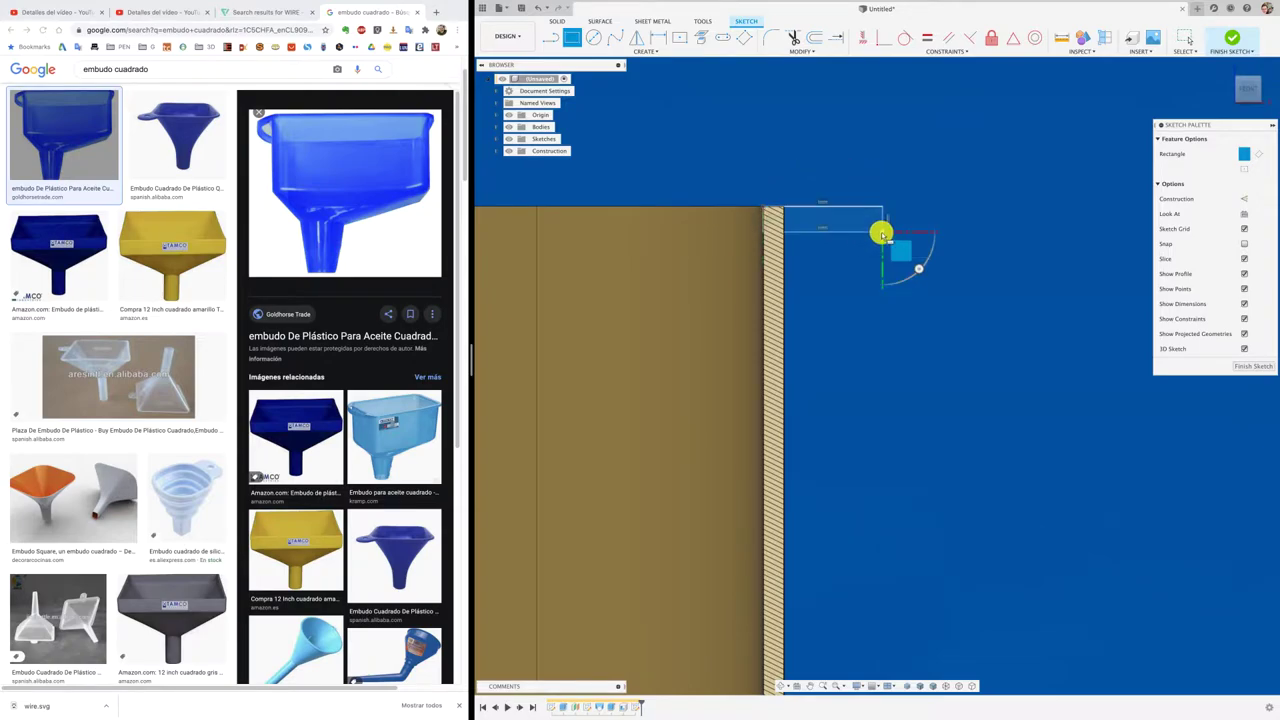
key(Escape)
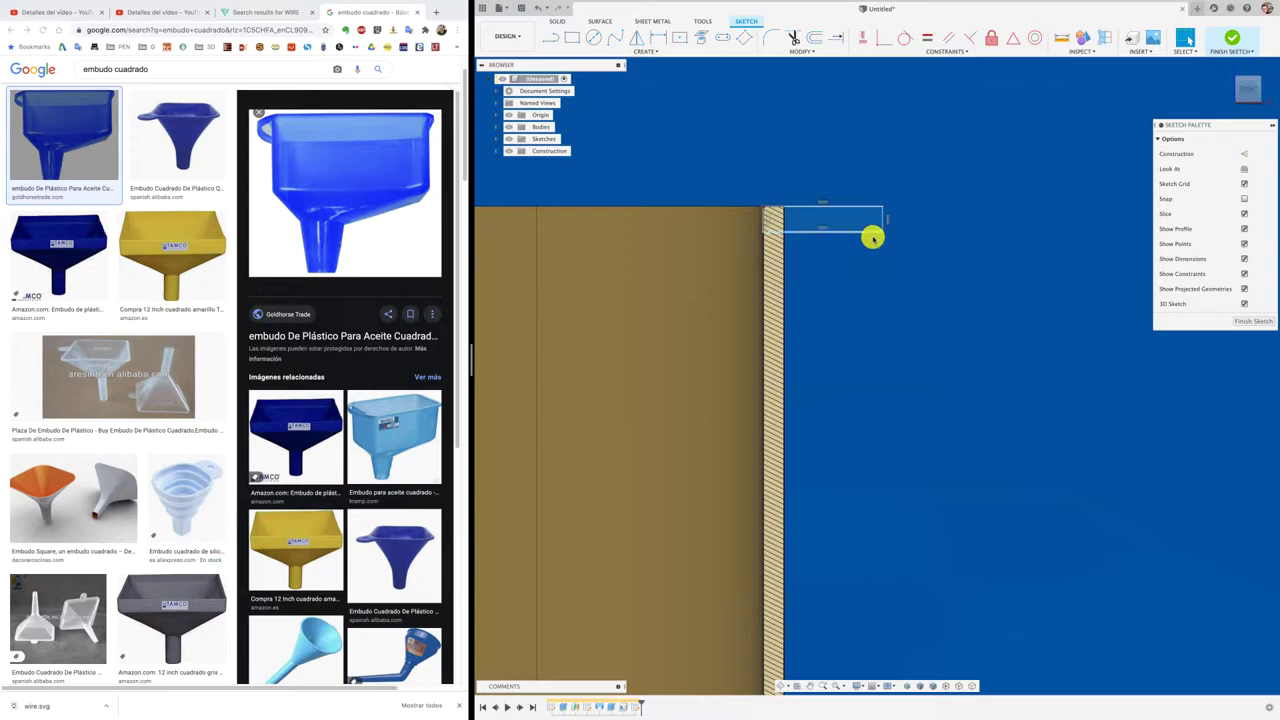
click(869, 230)
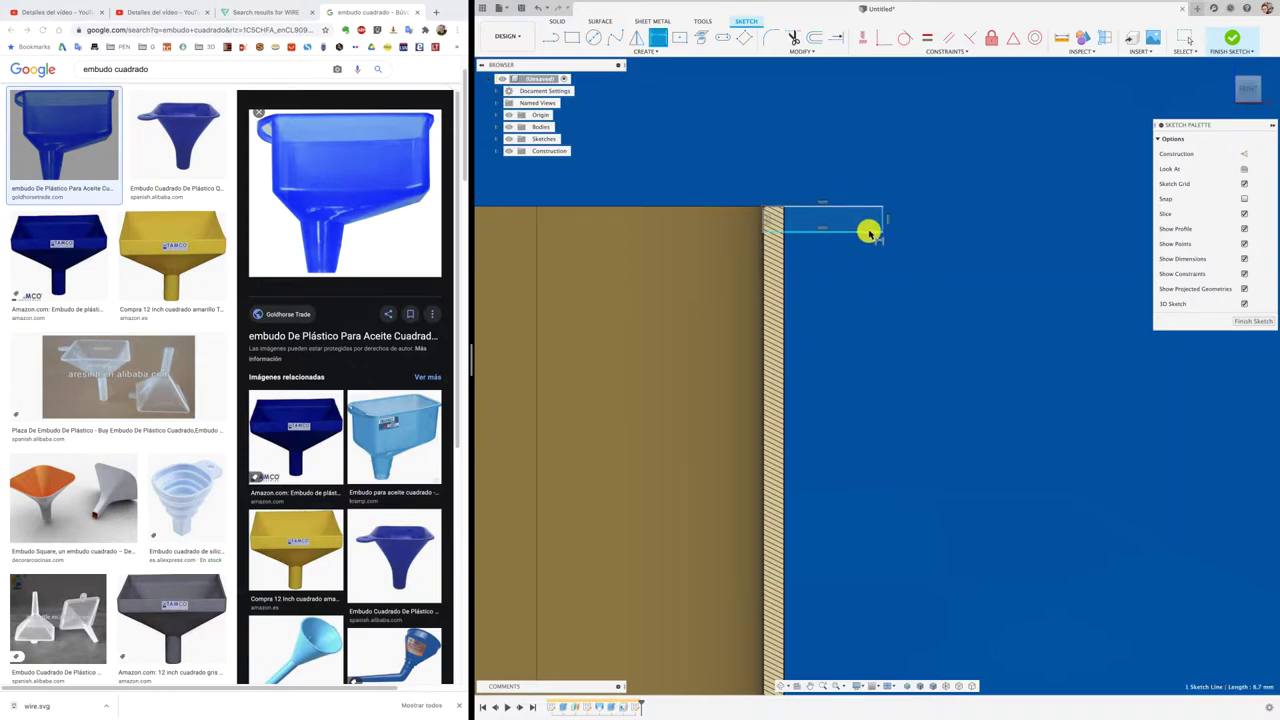
shift+click(871, 208)
key(d)
click(950, 220)
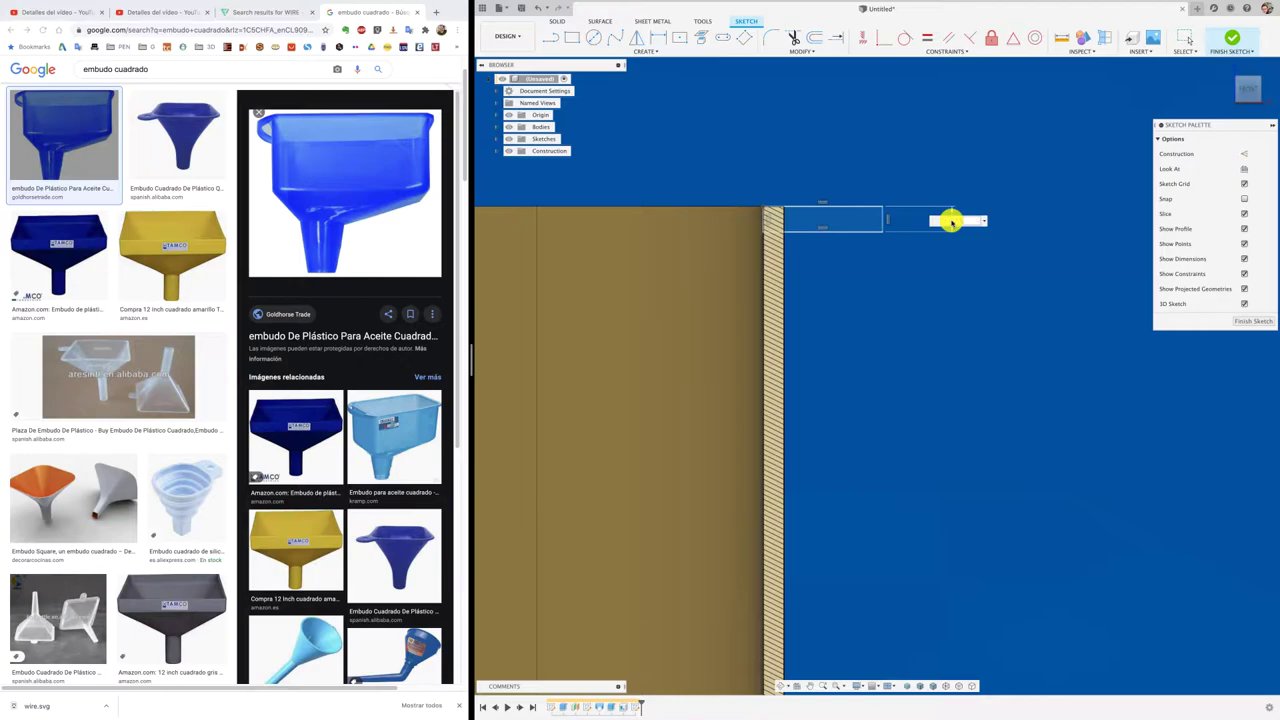
text(1.5)
key(Return)
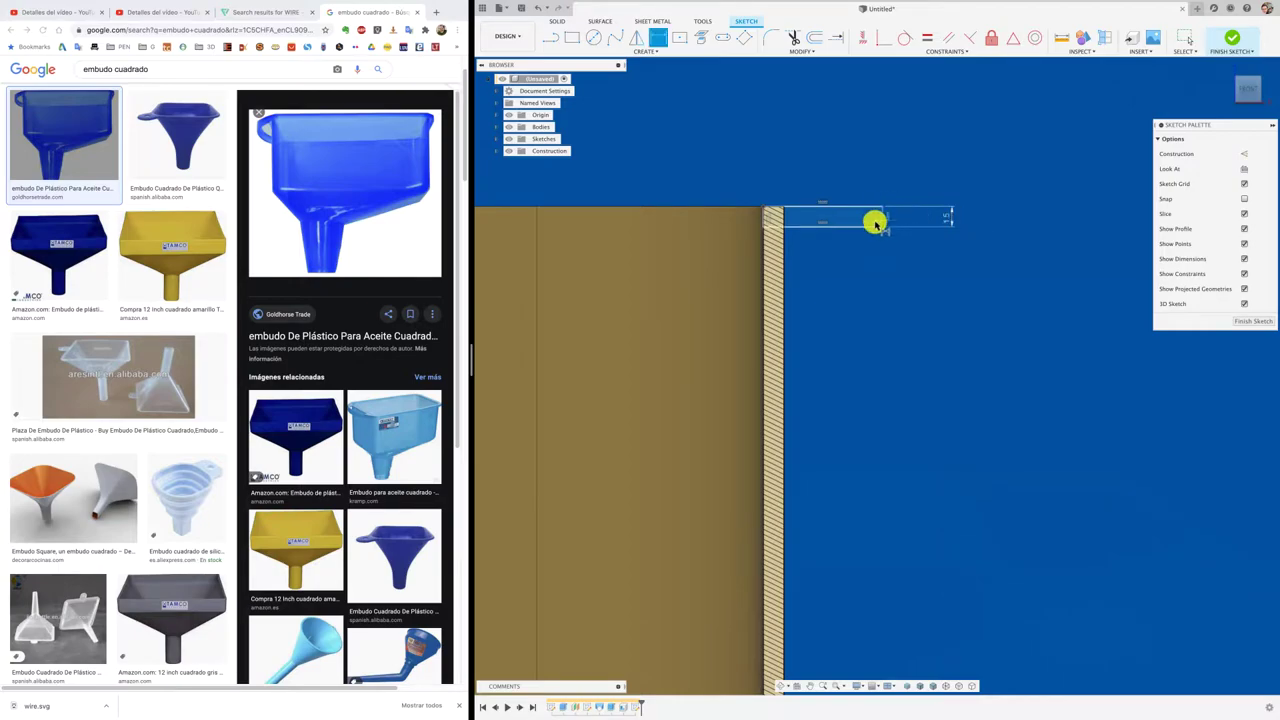
click(578, 40)
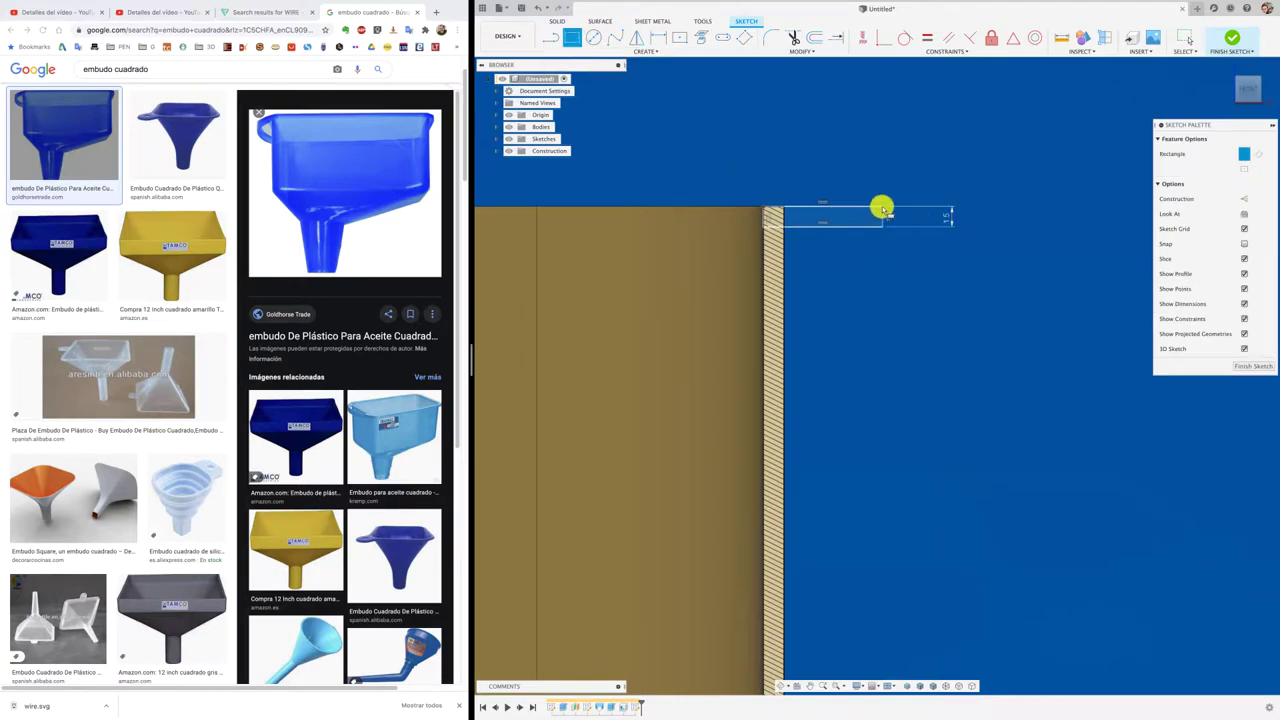
Add a second rectangle hanging below the first's end, dimensioned 1.5 mm wide
click(882, 208)
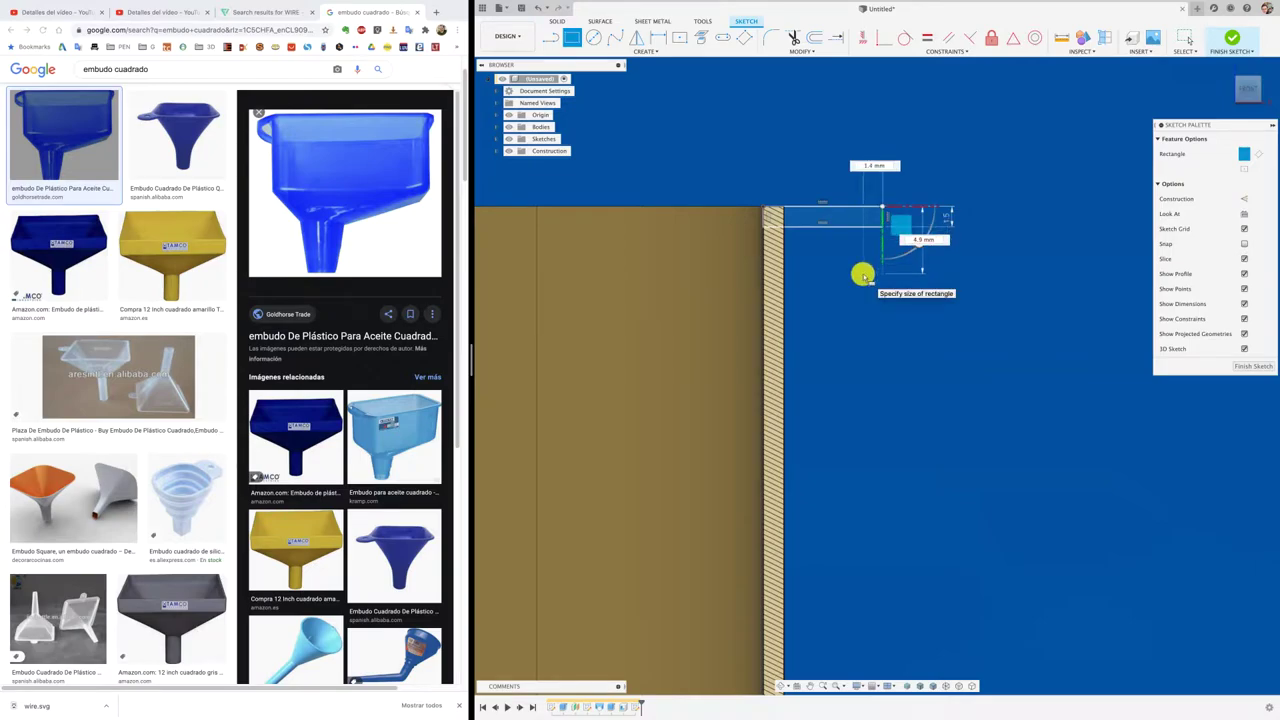
click(863, 276)
click(873, 273)
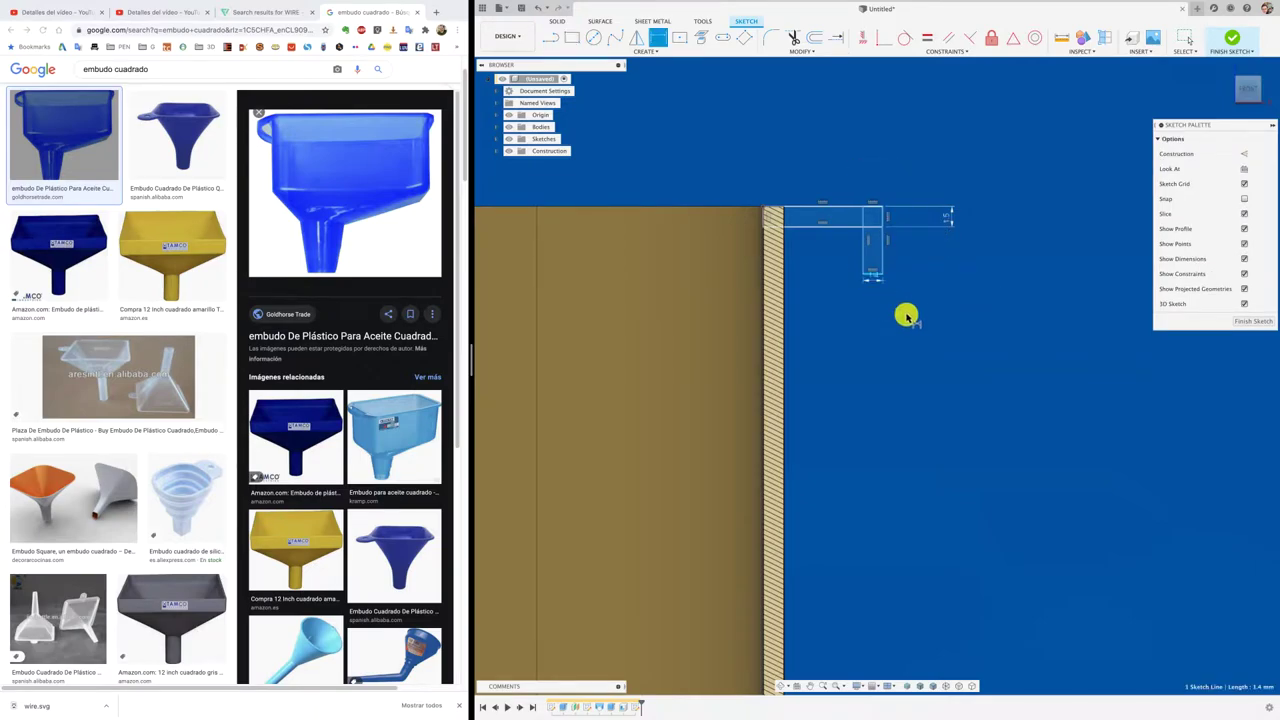
click(934, 317)
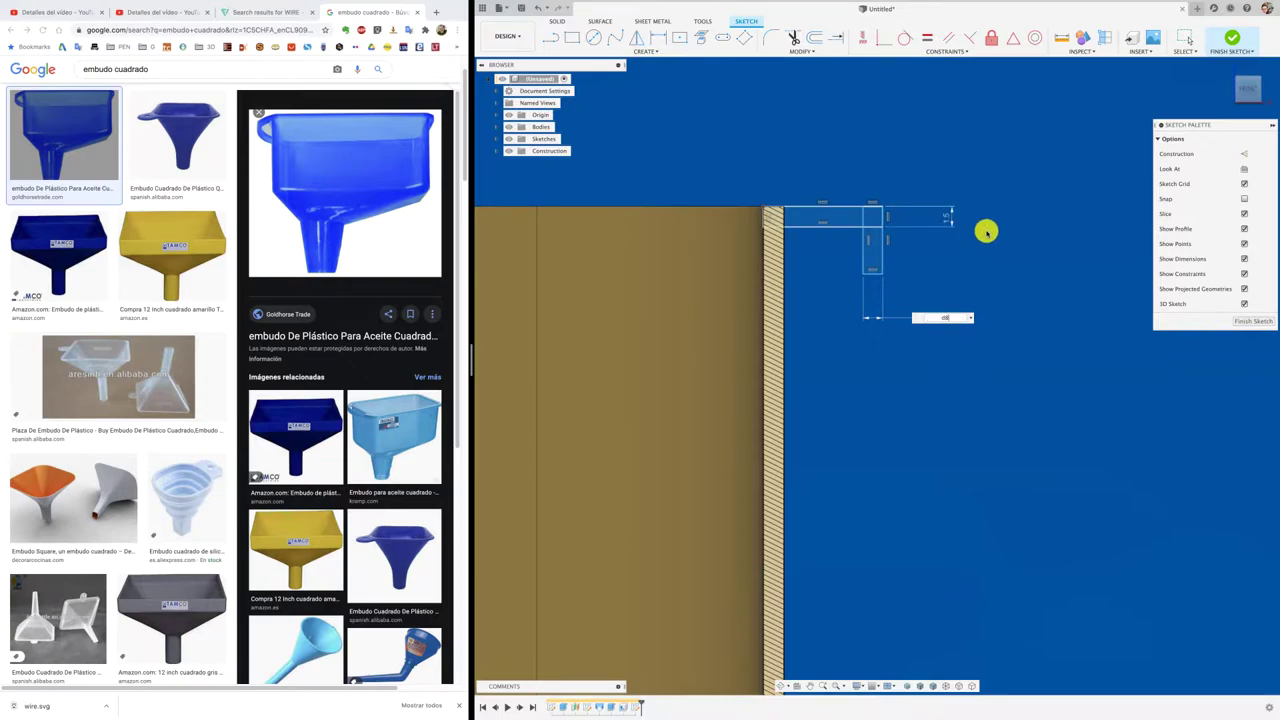
key(Return)
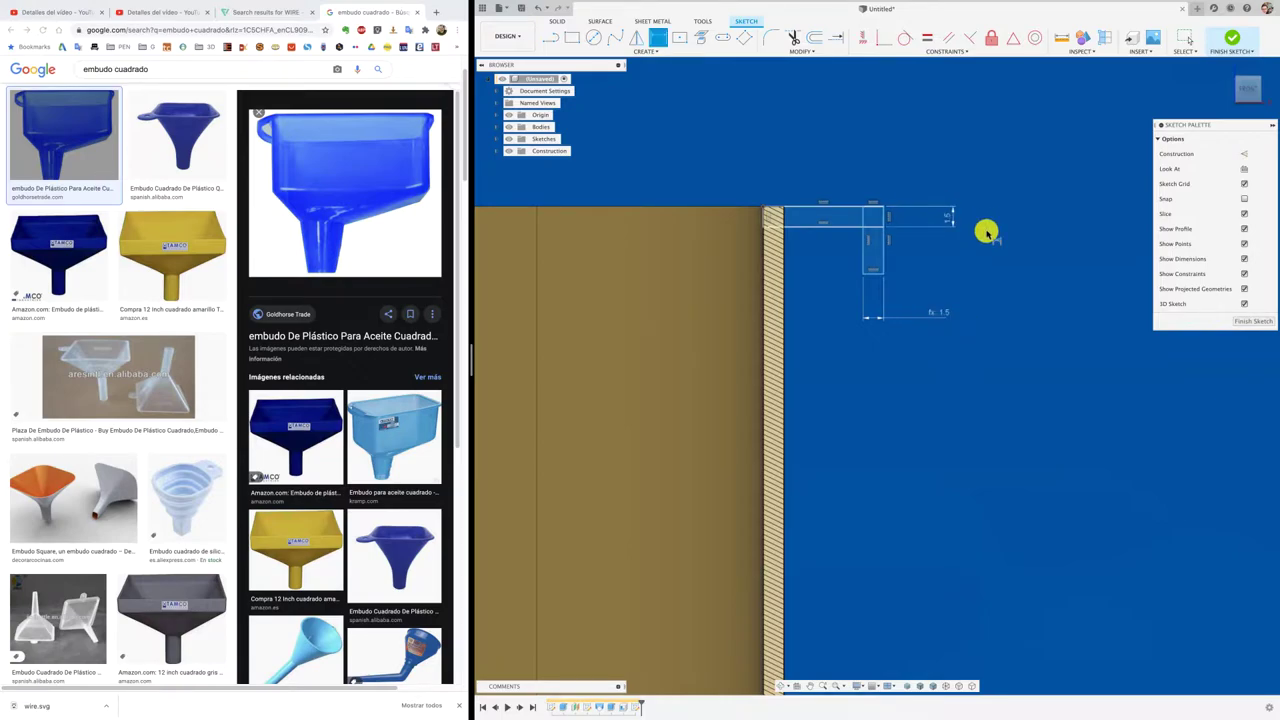
scroll(873, 187, up, 5)
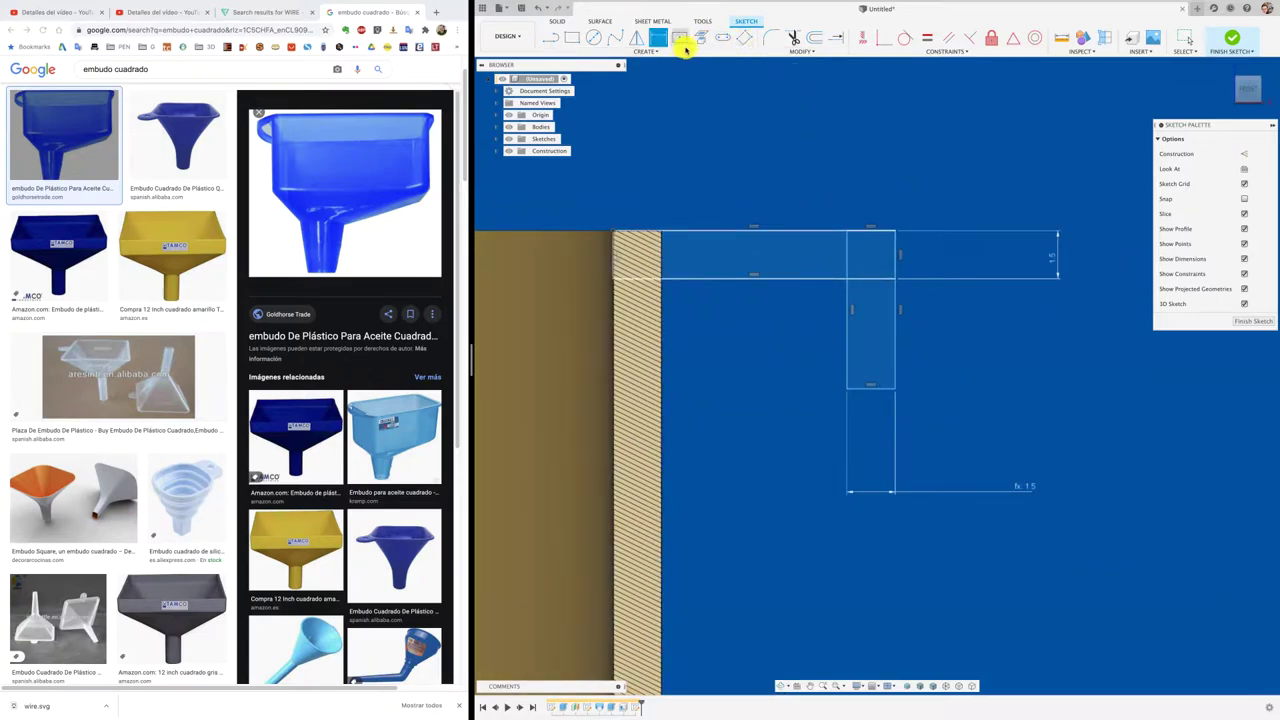
Fillet the lip's outer top-right corner with a 1.2 mm radius
click(773, 38)
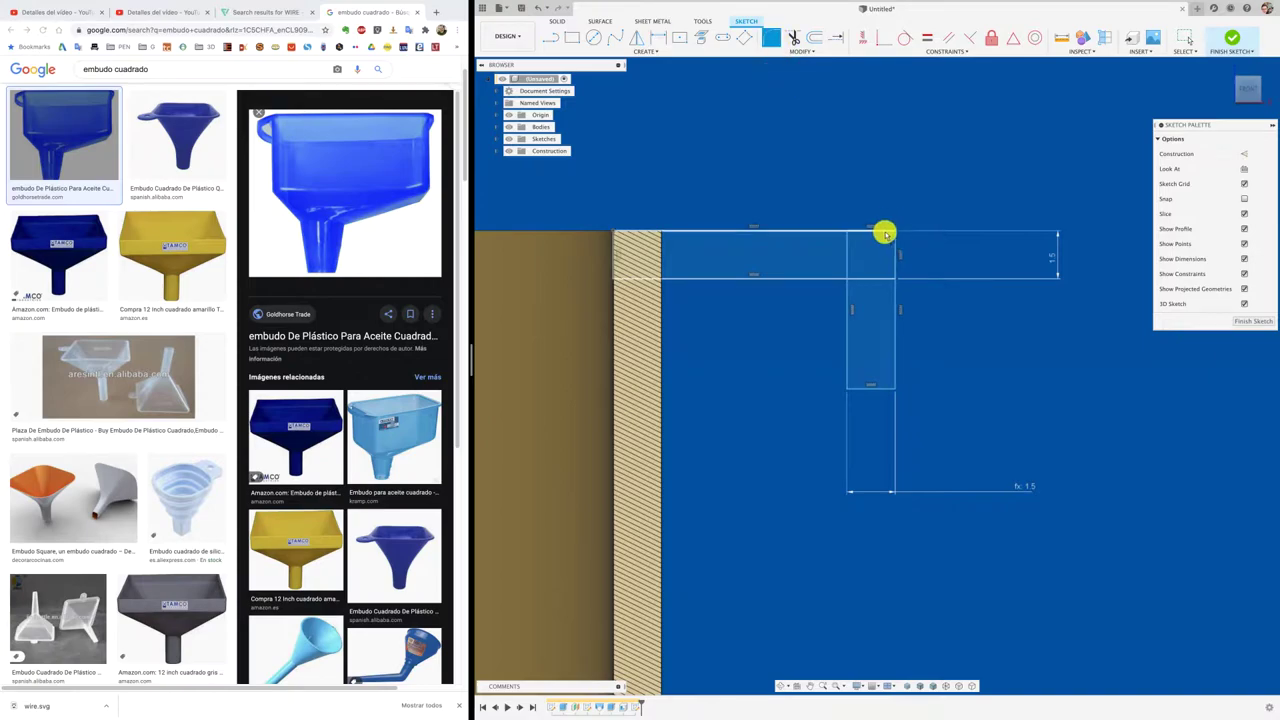
click(894, 244)
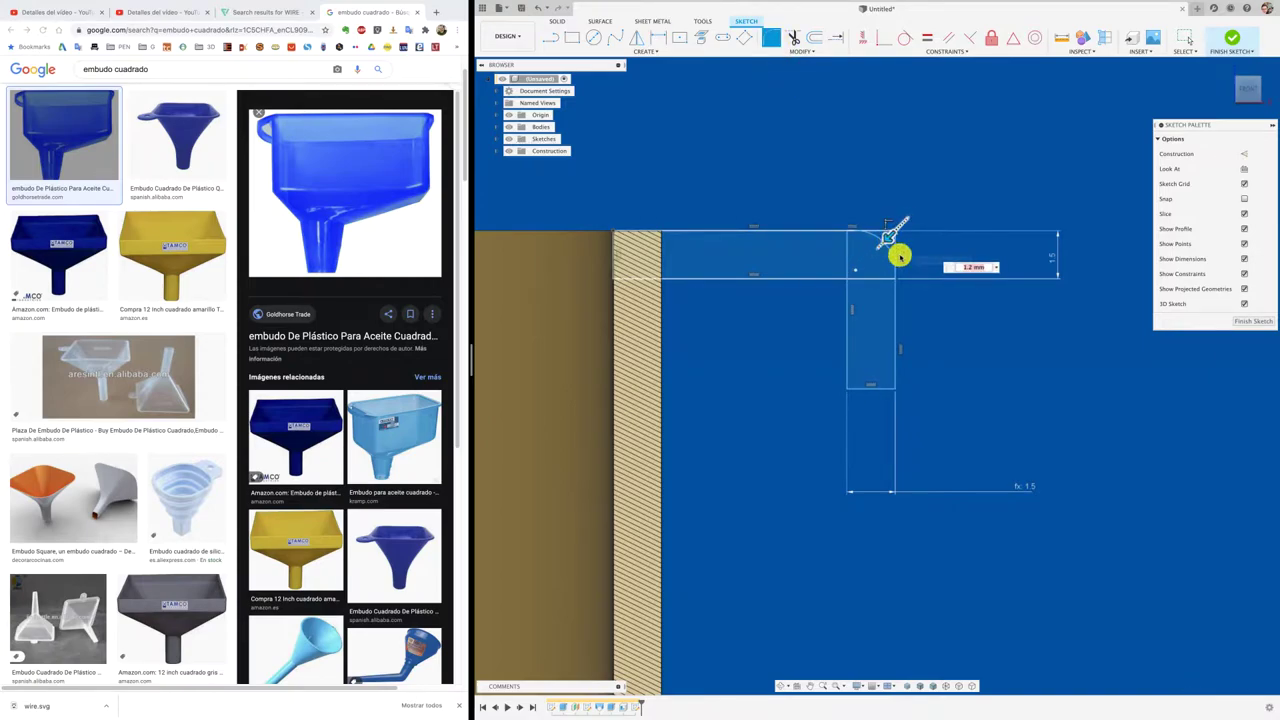
key(Return)
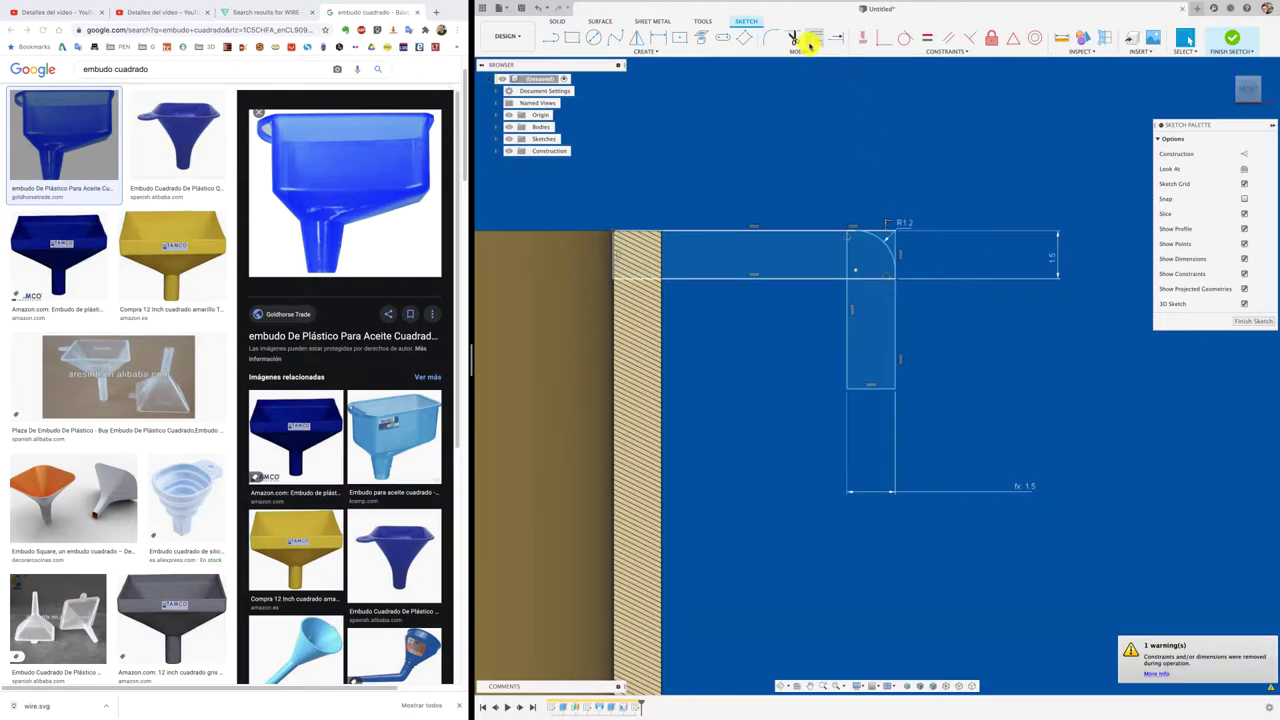
Round the lip profile's inner corner with a 0.6 mm sketch fillet, abandoning a trial offset
click(814, 38)
click(836, 276)
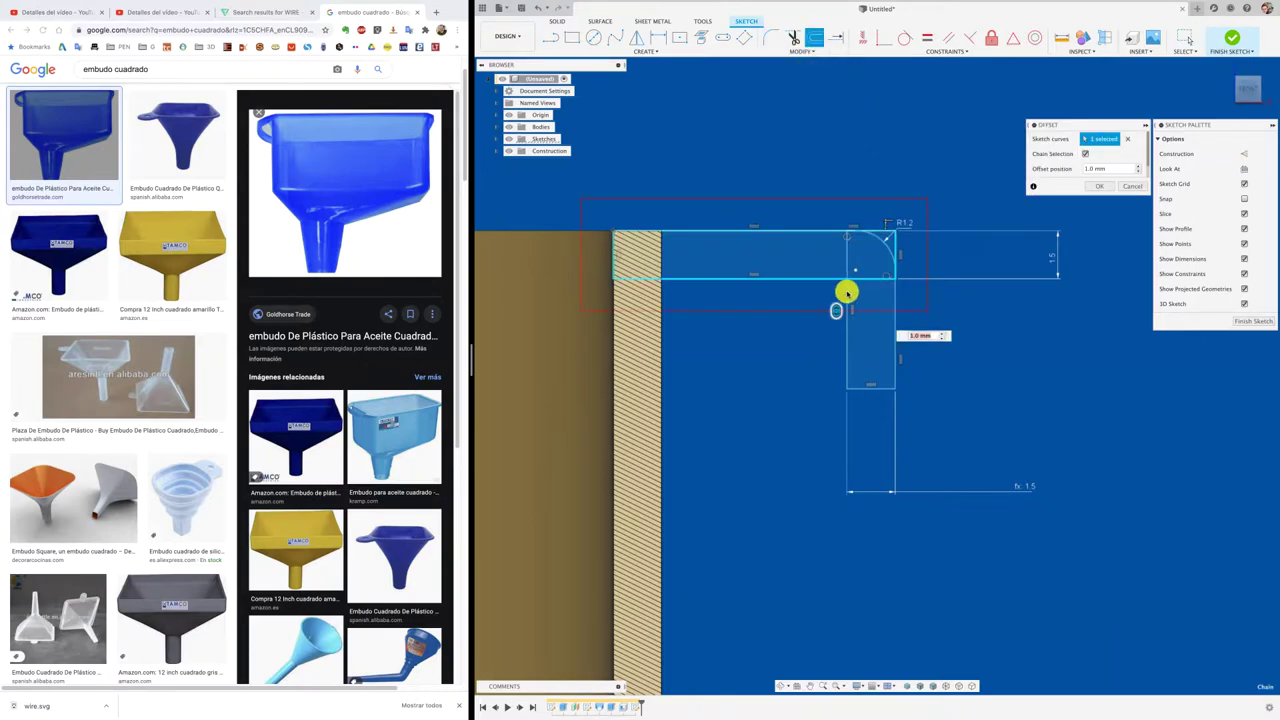
click(1131, 186)
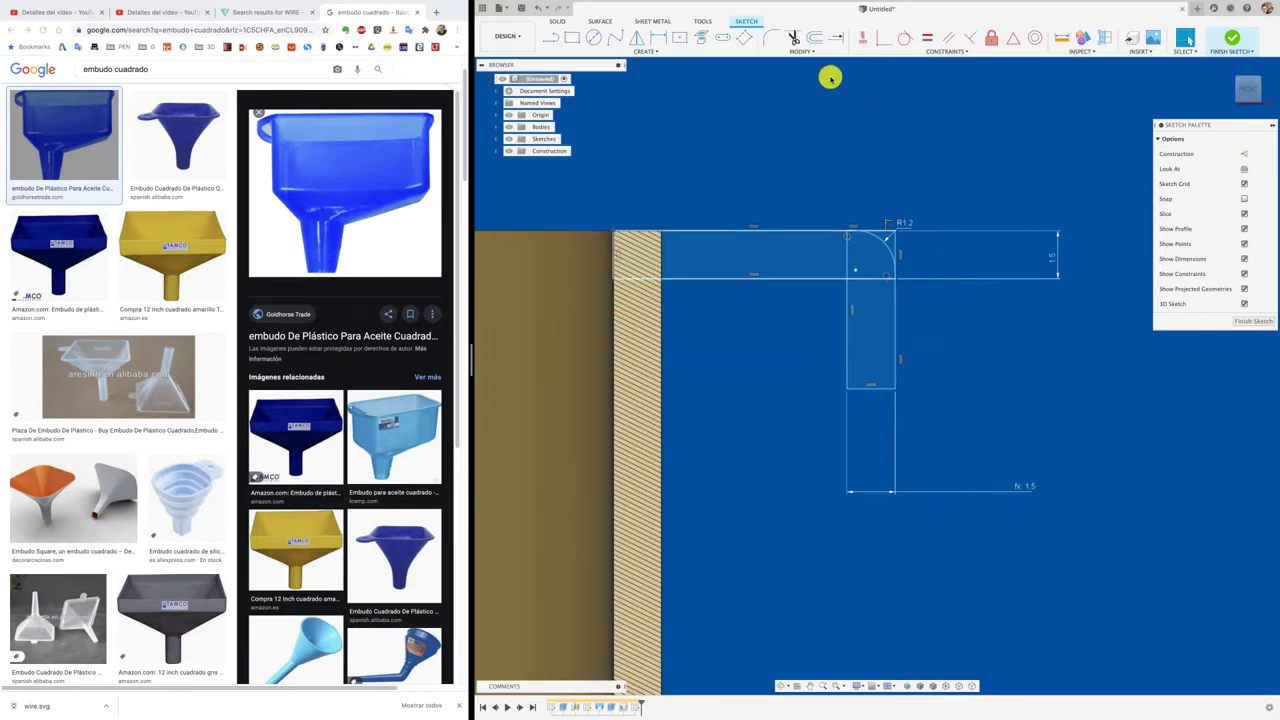
click(836, 281)
click(847, 290)
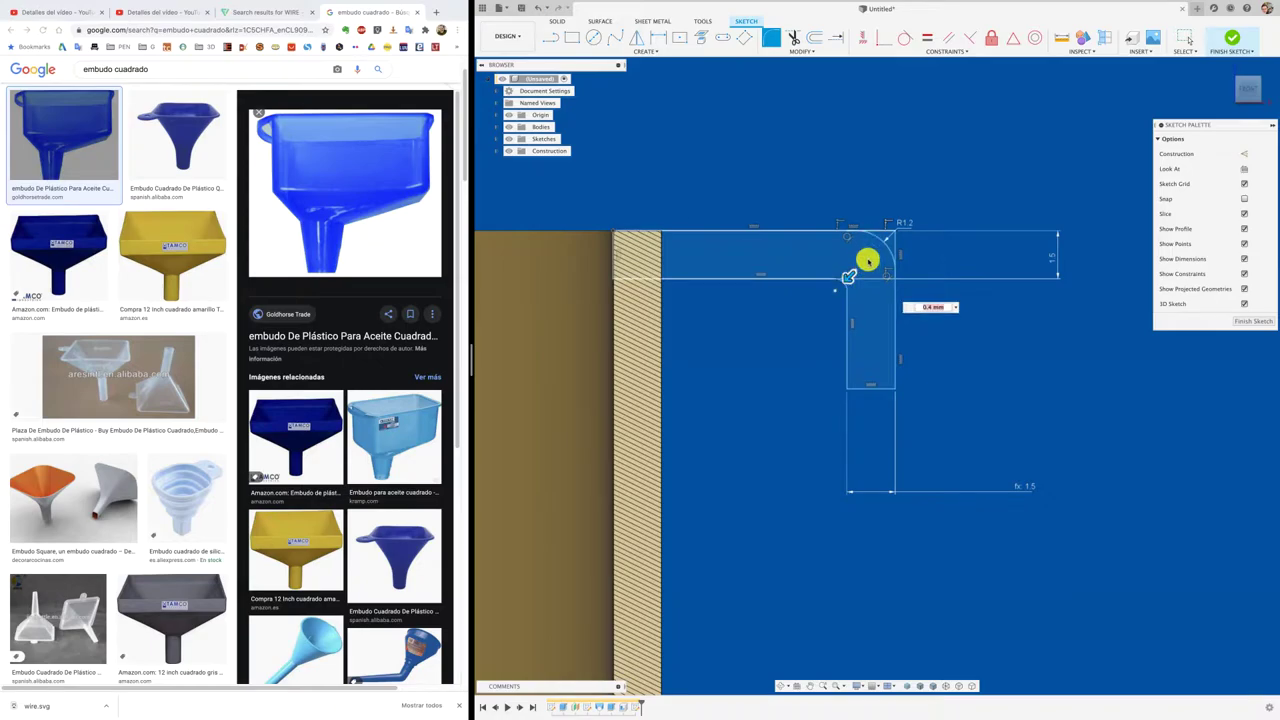
key(Escape)
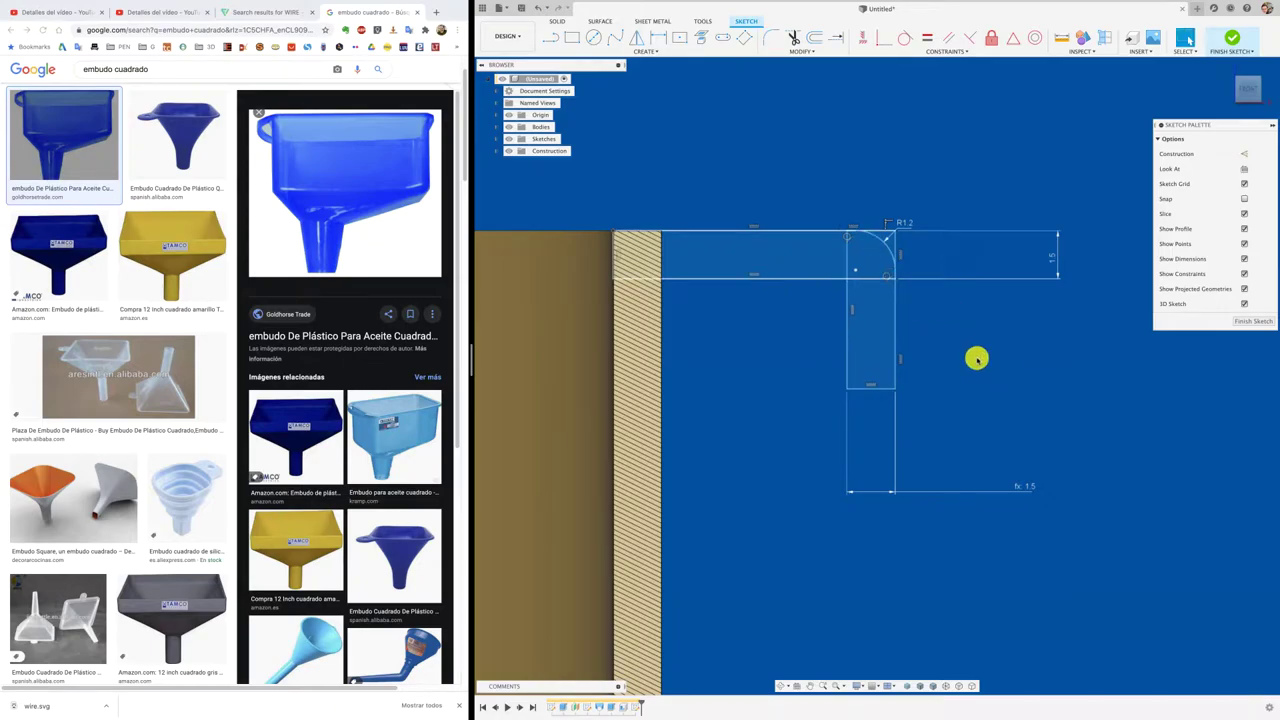
key(Return)
click(848, 289)
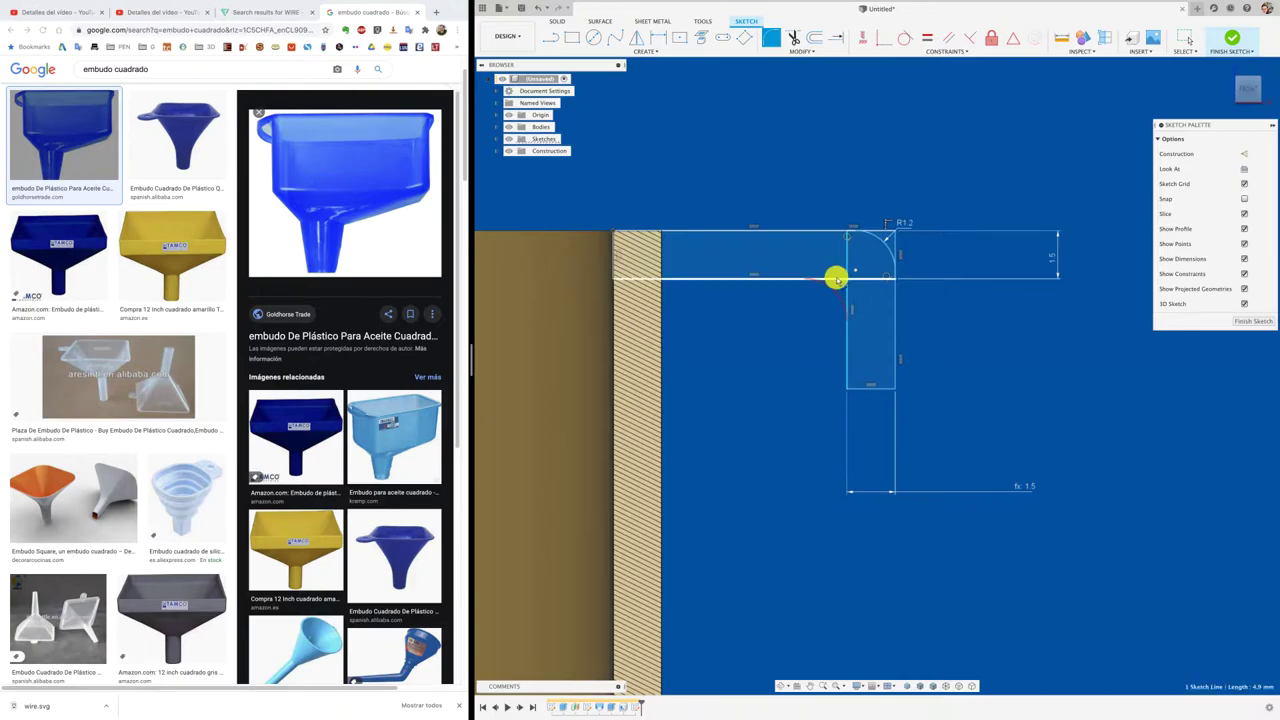
click(834, 277)
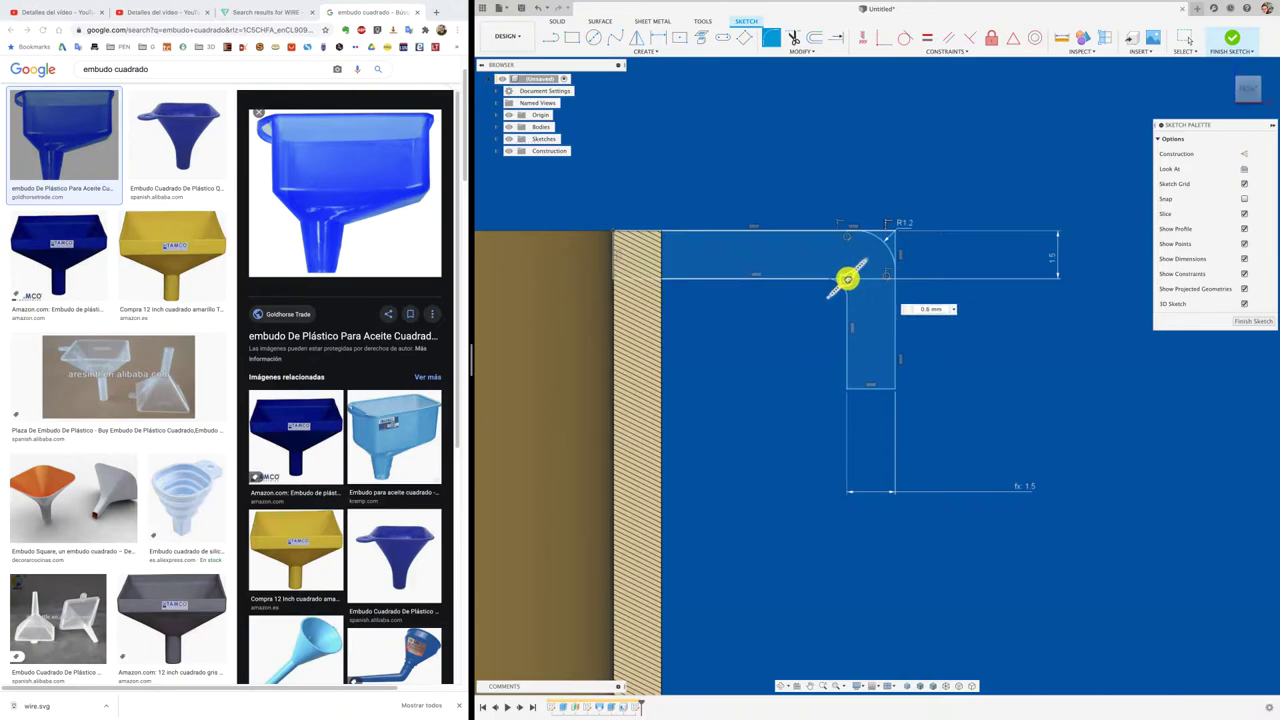
key(Return)
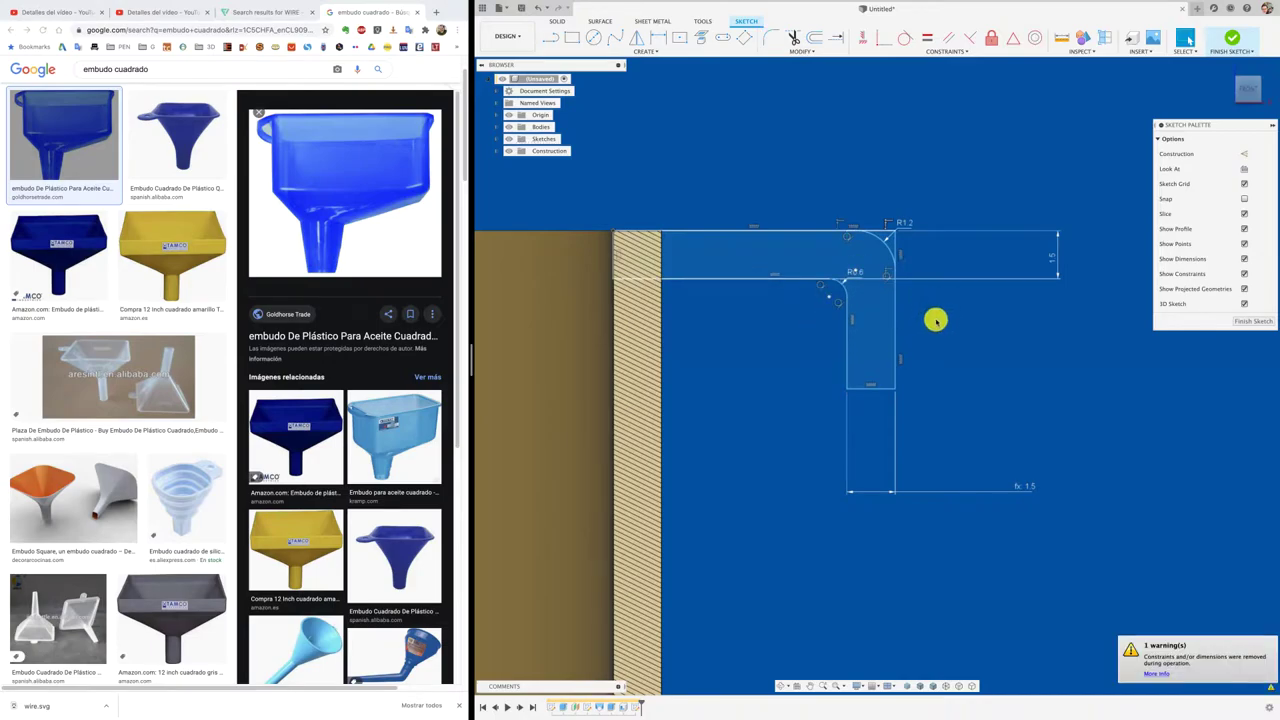
Trim the leftover line stub beside the R1.2 outer fillet
key(t)
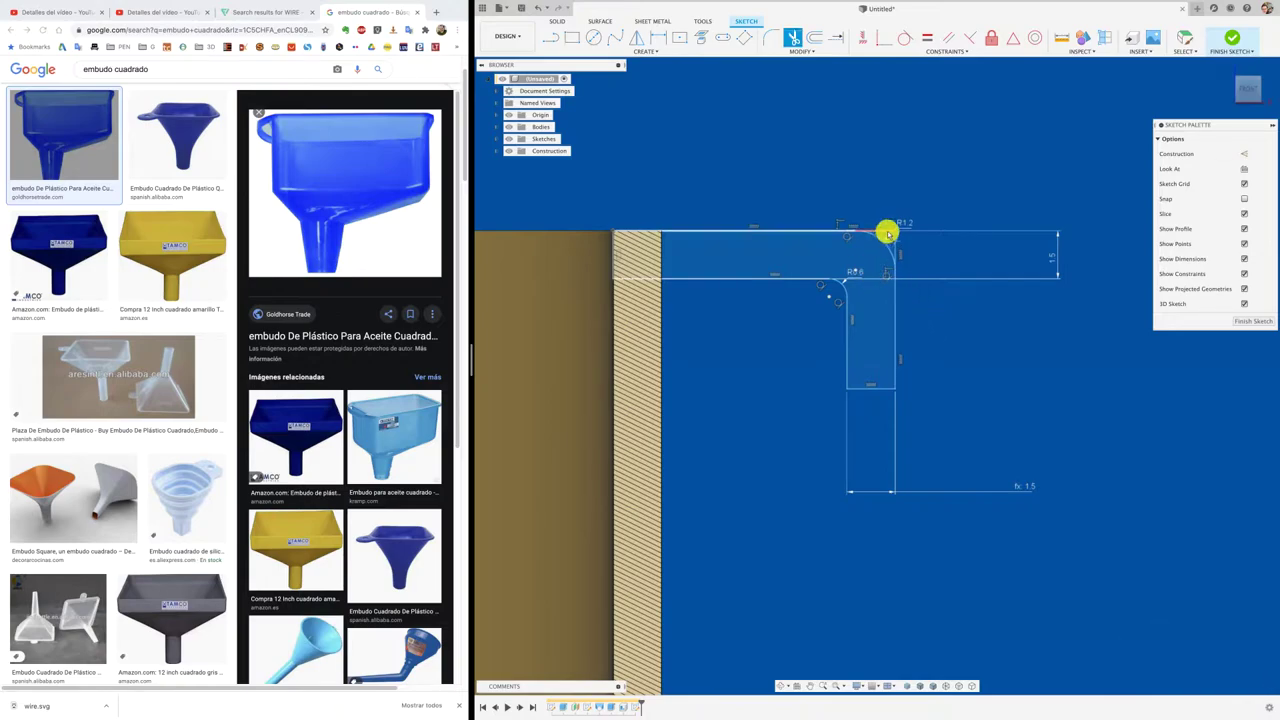
click(893, 238)
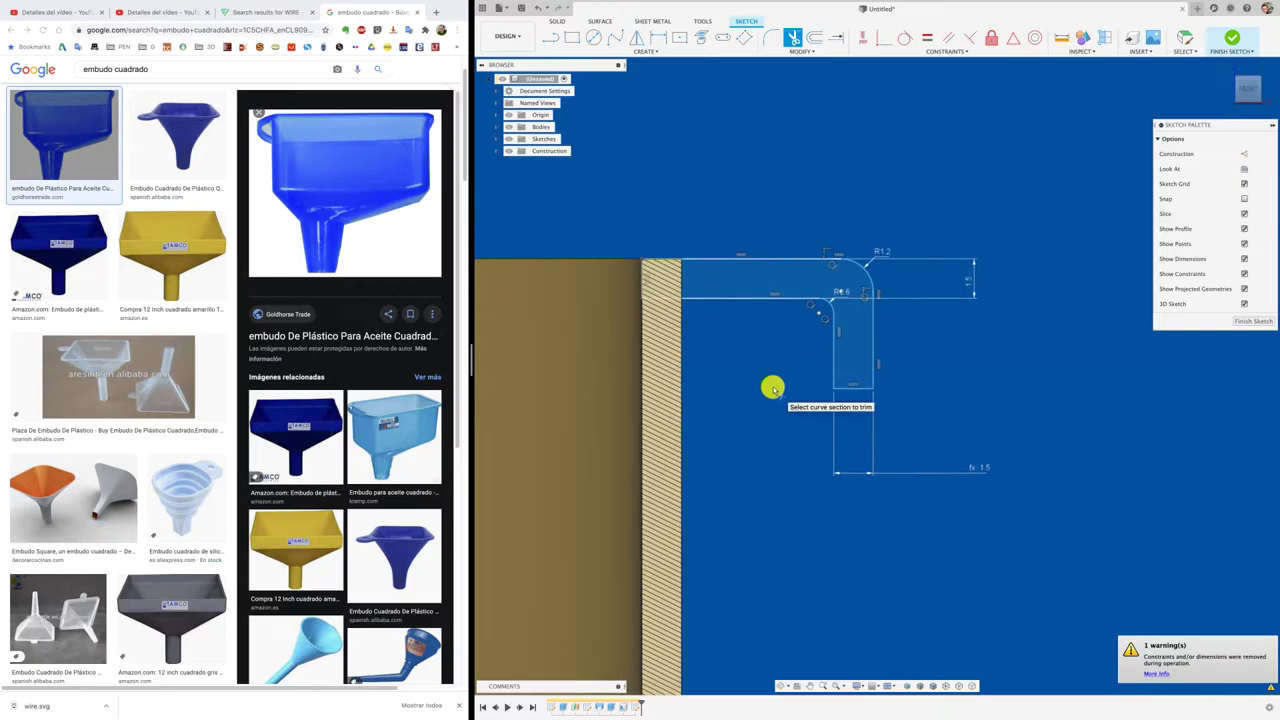
scroll(660, 288, up, 1)
scroll(612, 298, up, 1)
scroll(616, 302, up, 2)
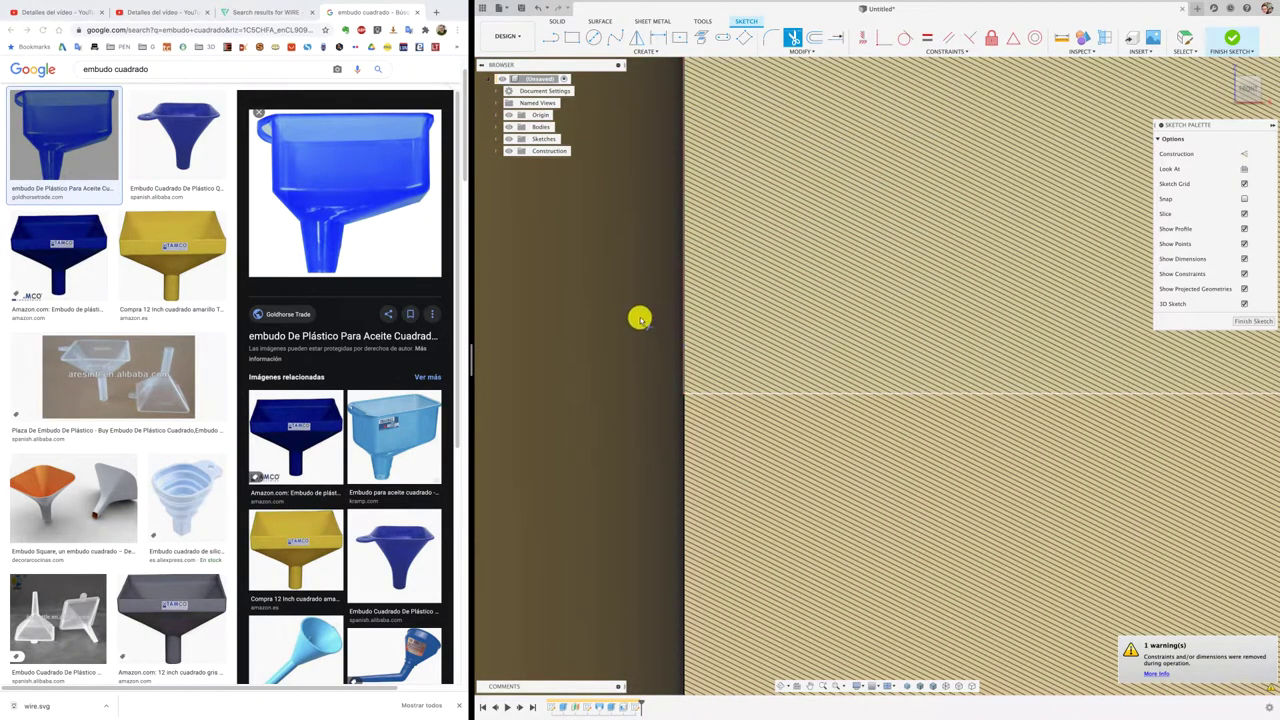
scroll(640, 318, down, 2)
scroll(640, 318, down, 2)
scroll(640, 318, down, 1)
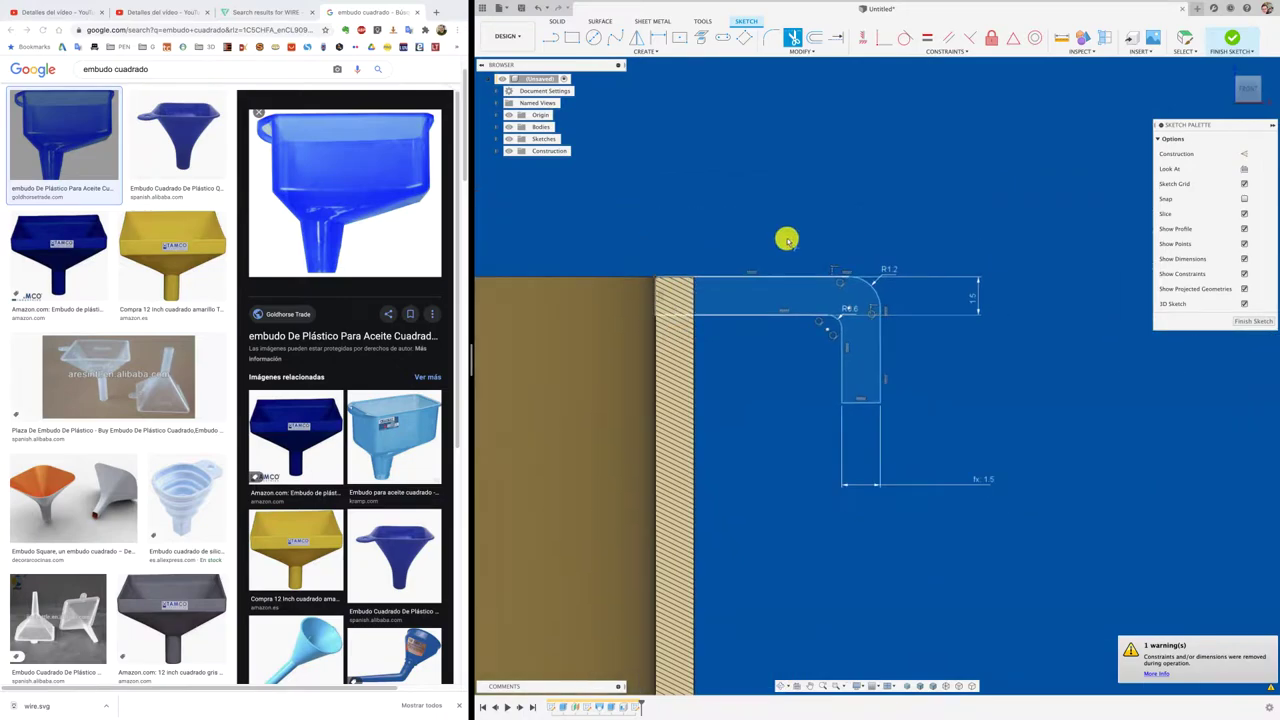
scroll(787, 240, down, 1)
Finish the L-shaped lip sketch, orbit to the box rim, and bring up the CREATE feature list
click(1232, 38)
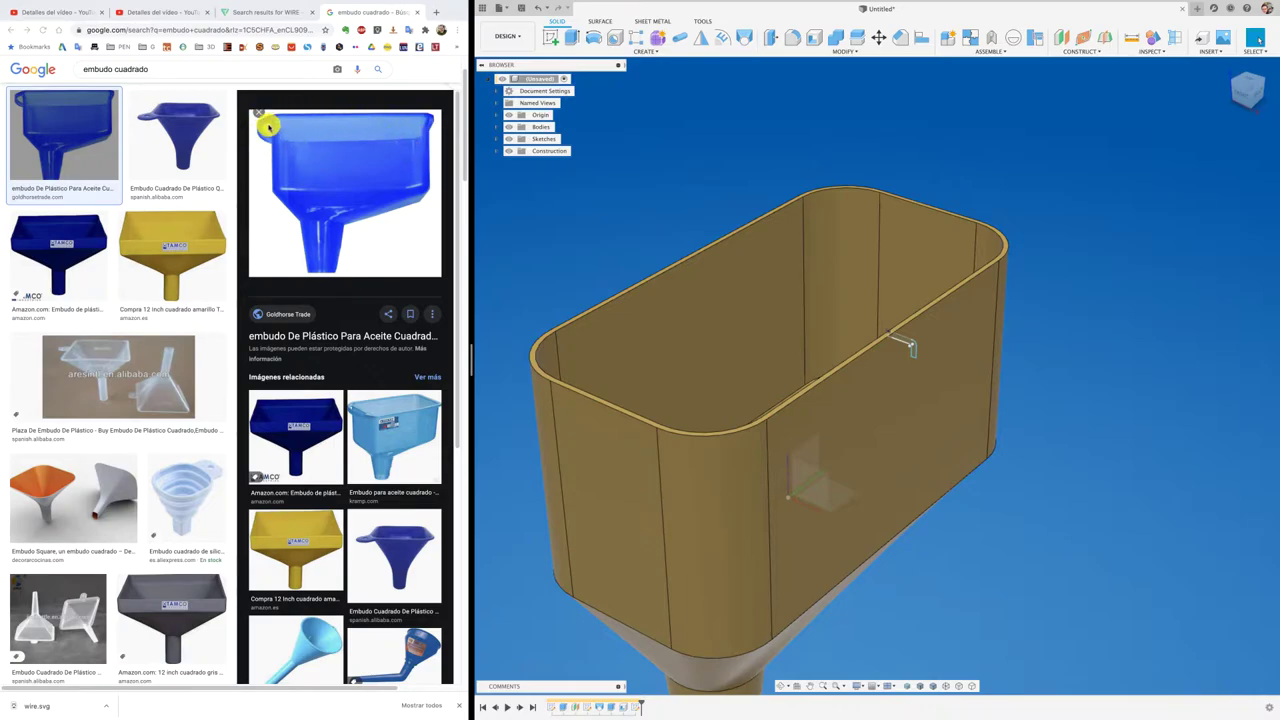
shift+middle_drag(905, 345, 912, 365)
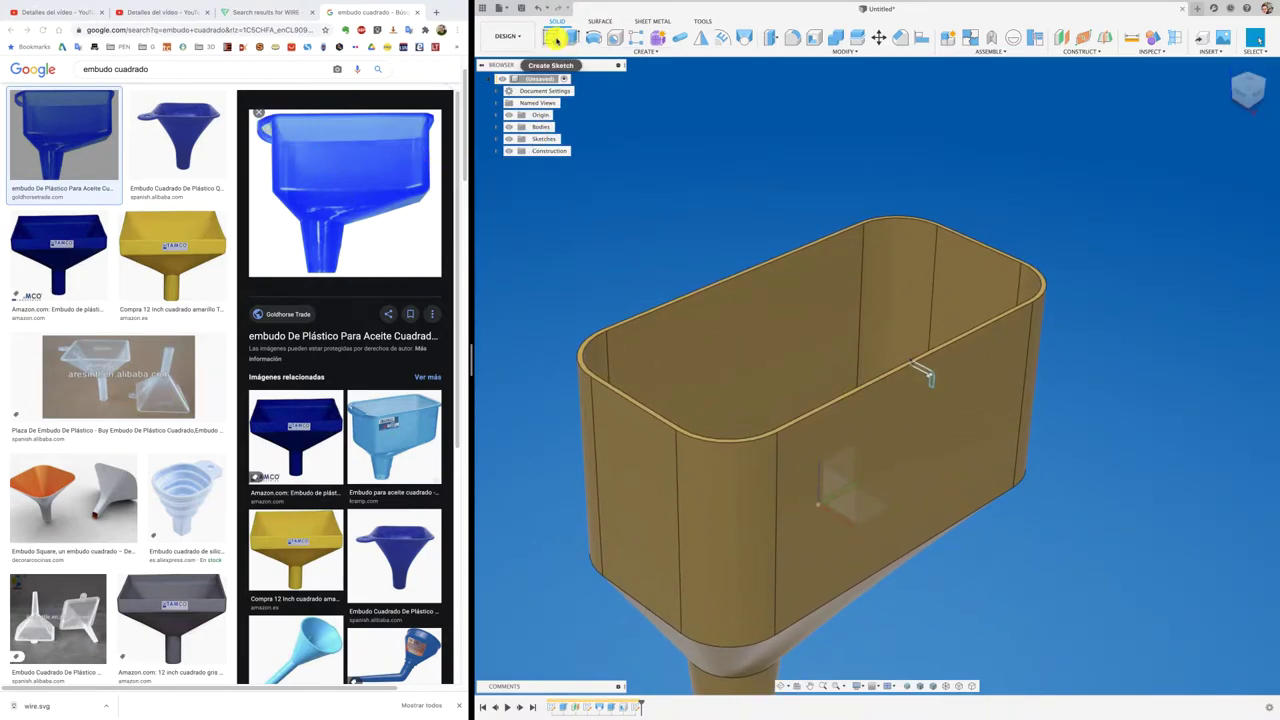
click(645, 51)
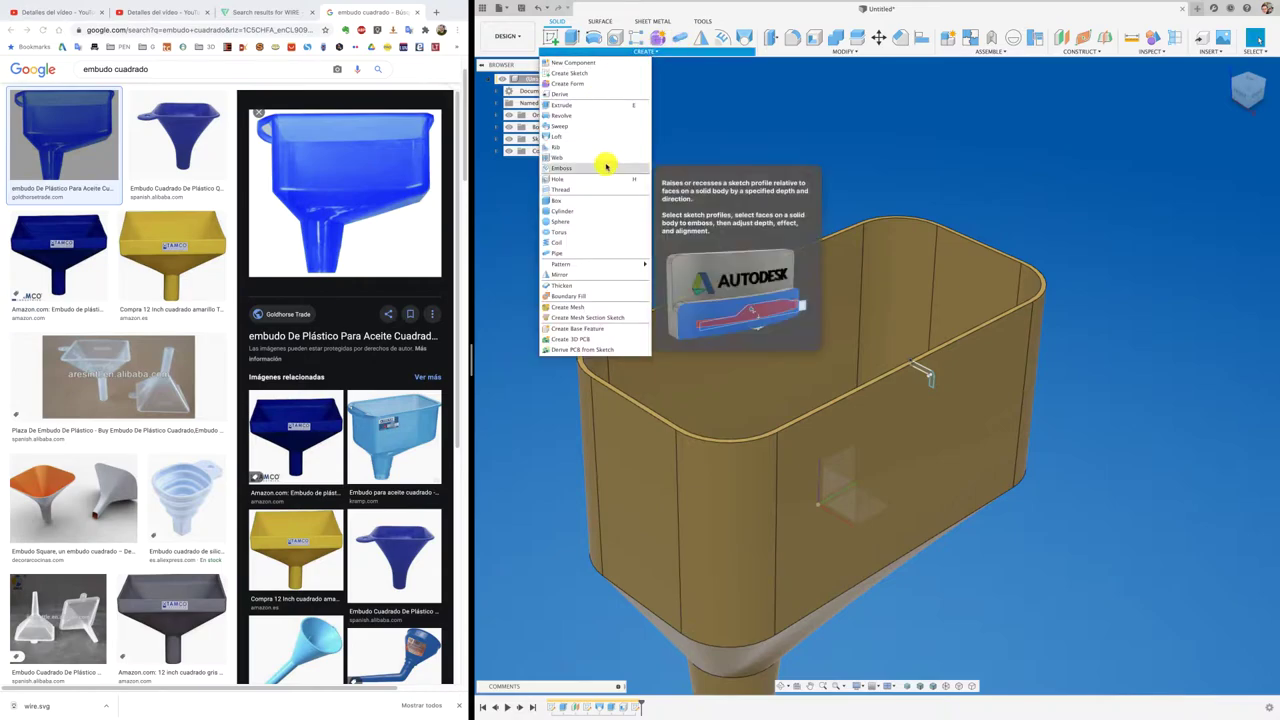
Sweep the small L profile along the top rim edge loop, joined to the funnel body
click(562, 126)
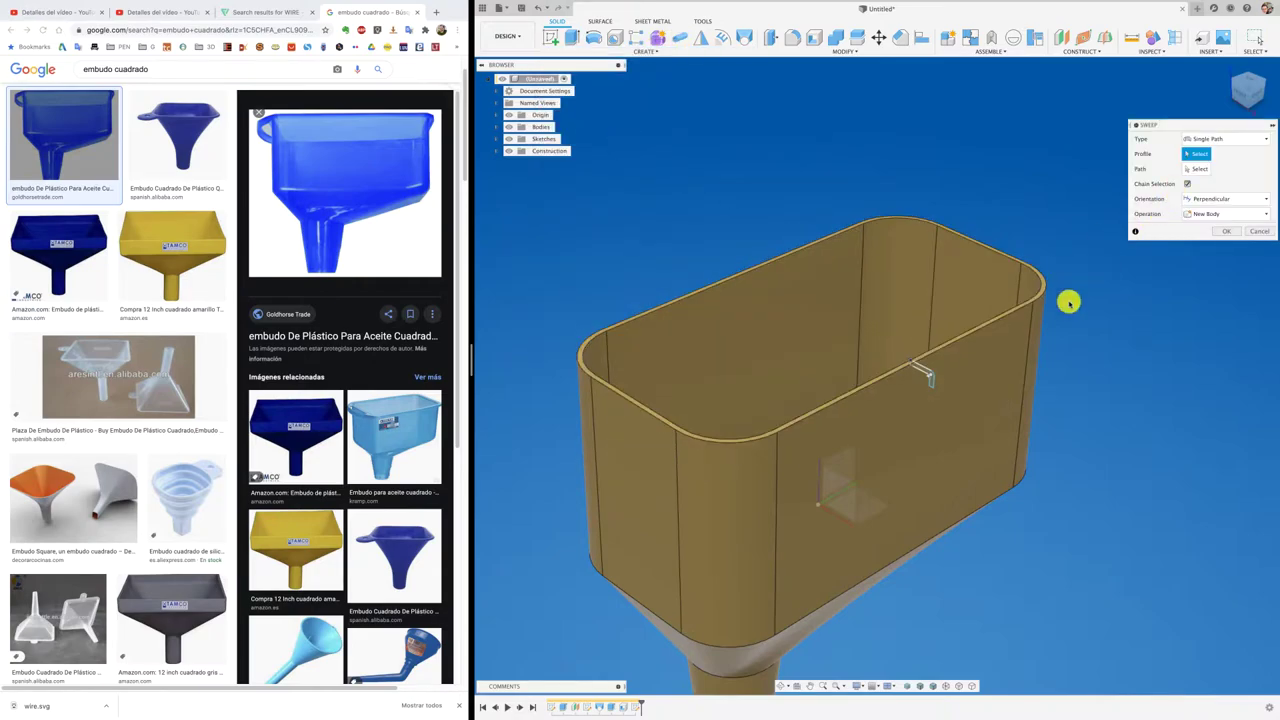
scroll(940, 390, up, 3)
scroll(910, 355, up, 3)
scroll(900, 345, up, 2)
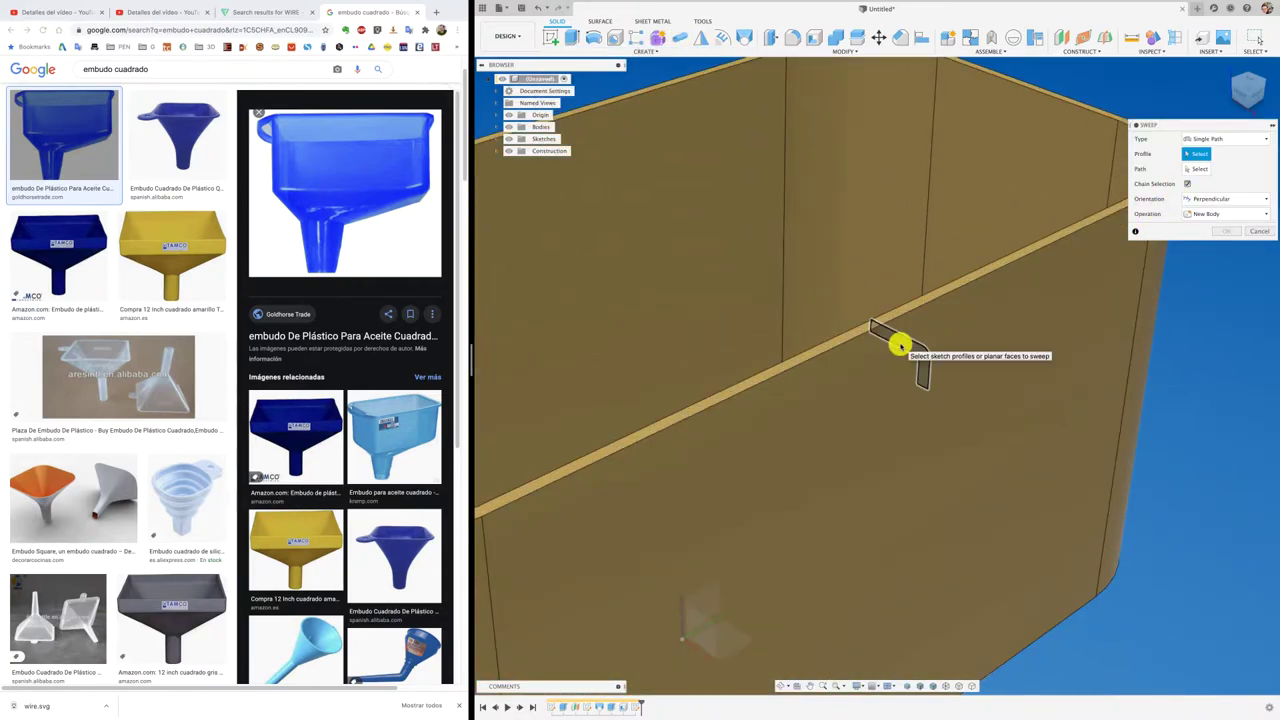
click(900, 345)
click(1195, 170)
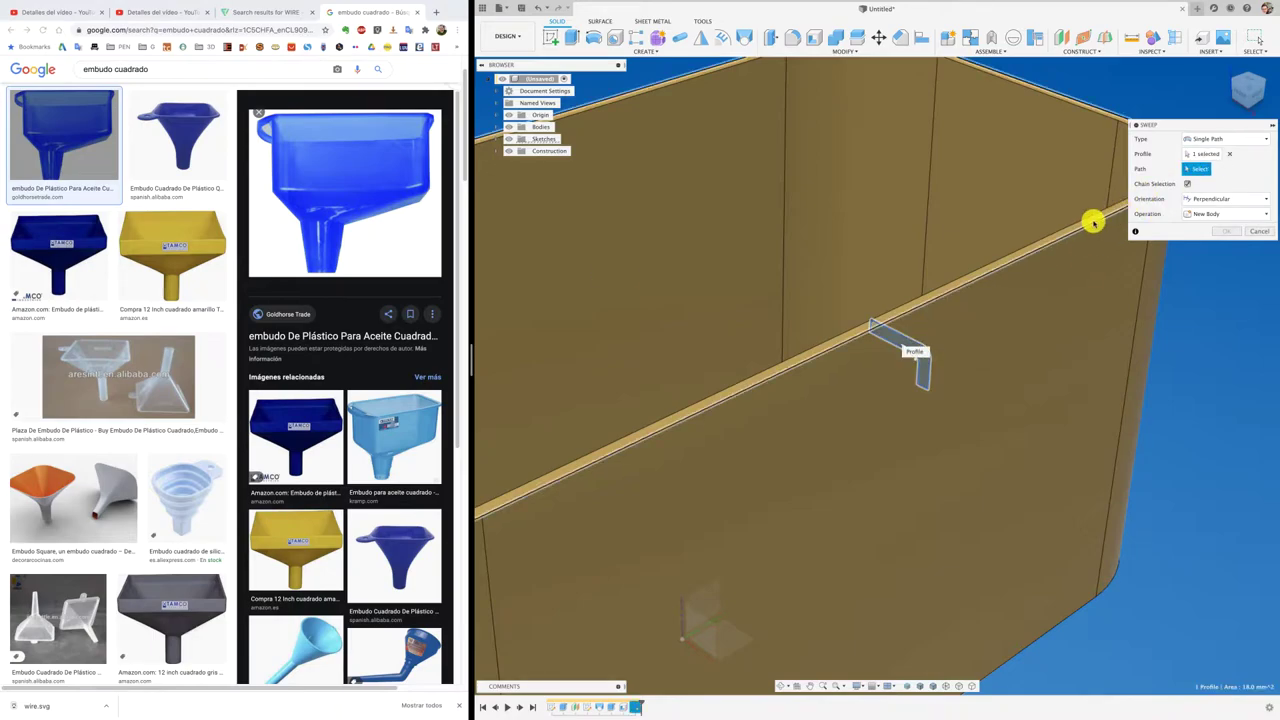
click(1093, 222)
scroll(1034, 334, down, 4)
scroll(1034, 334, down, 3)
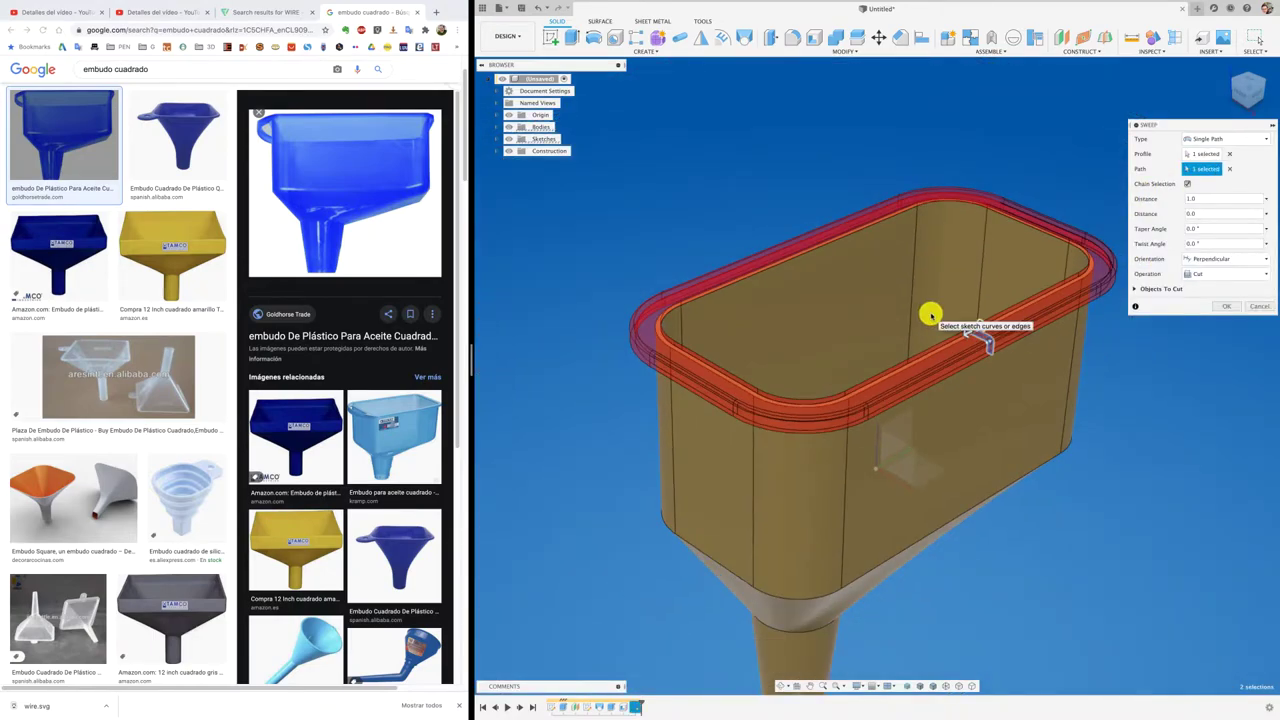
click(1215, 274)
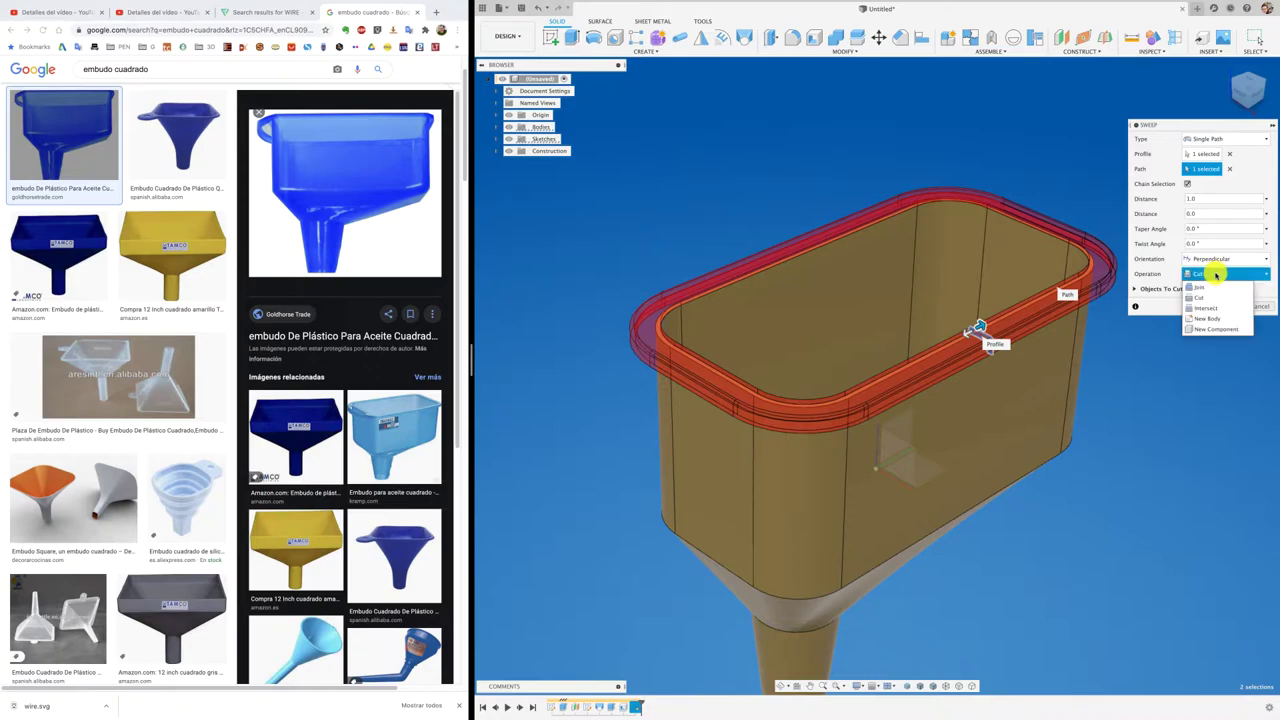
click(1201, 290)
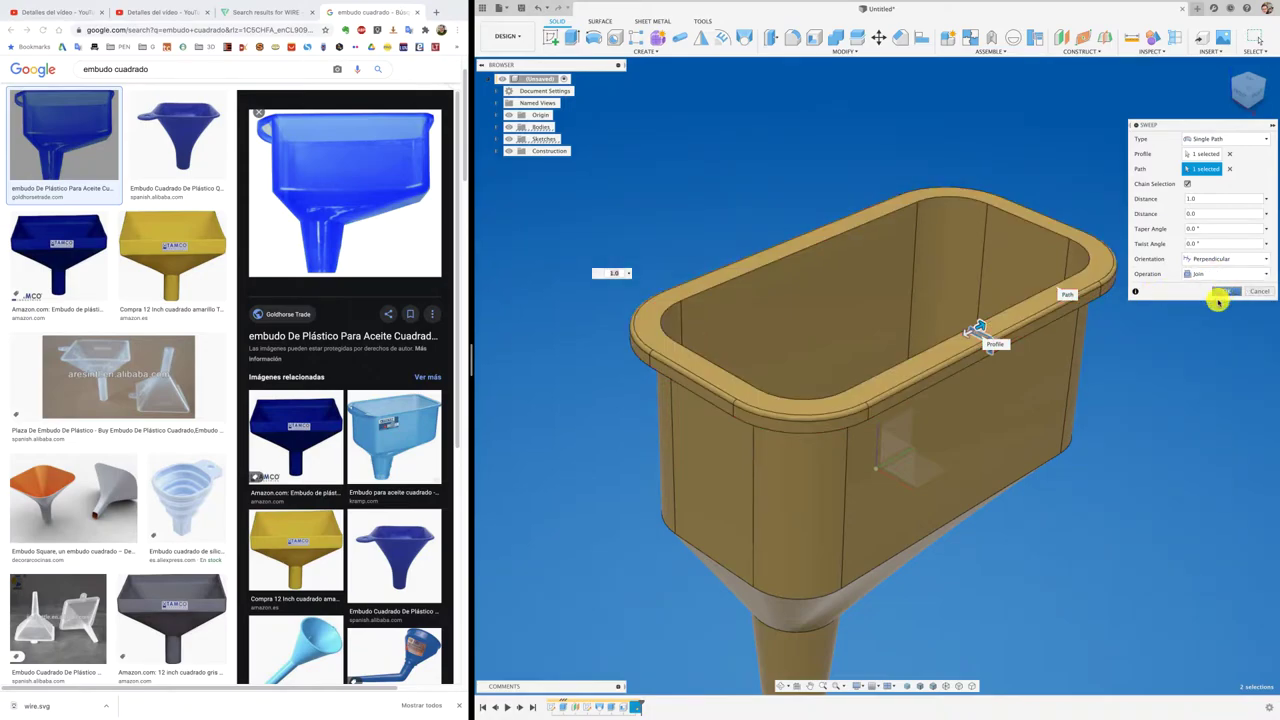
click(1222, 296)
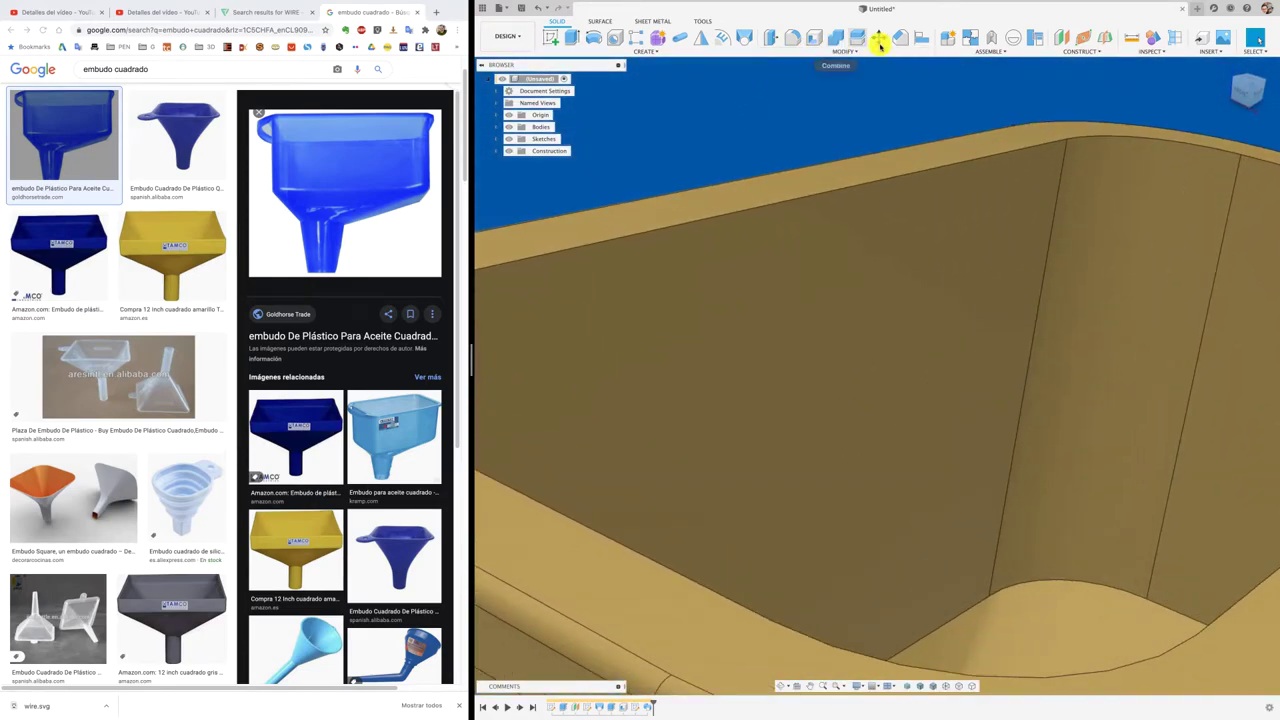
Fillet the top rim lip edges with a 1 mm radius
click(797, 38)
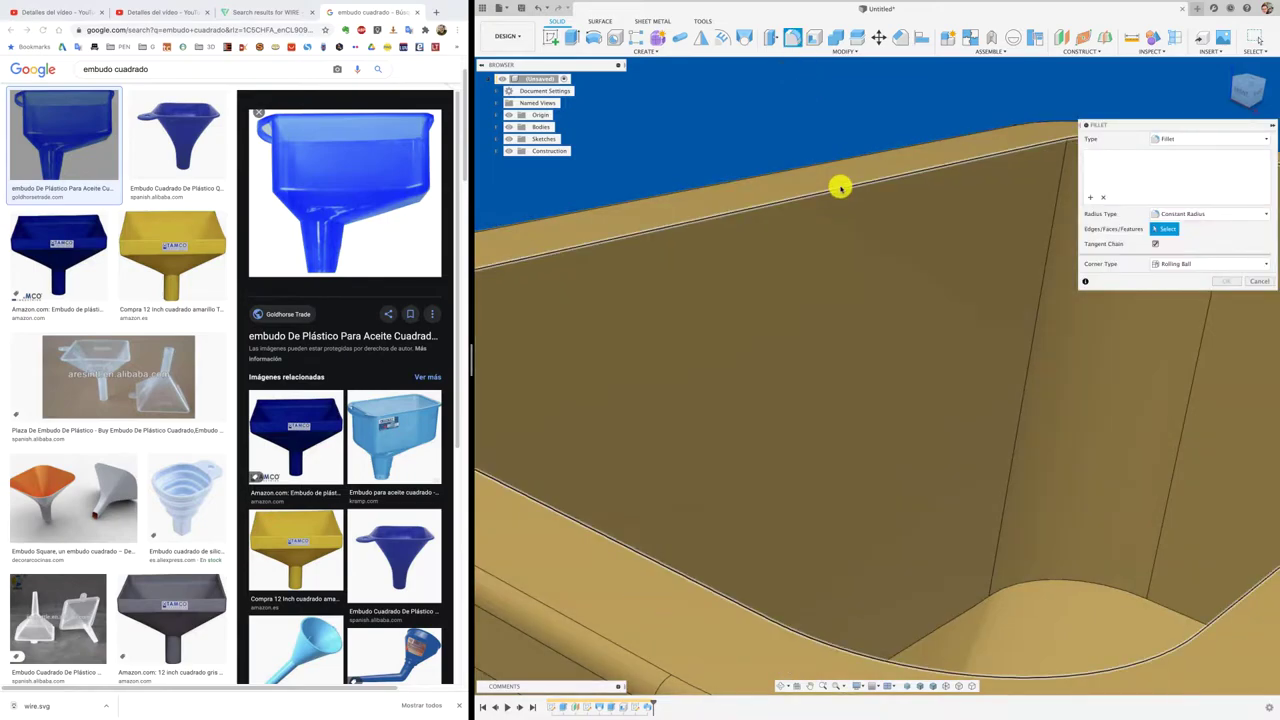
click(840, 187)
text(1)
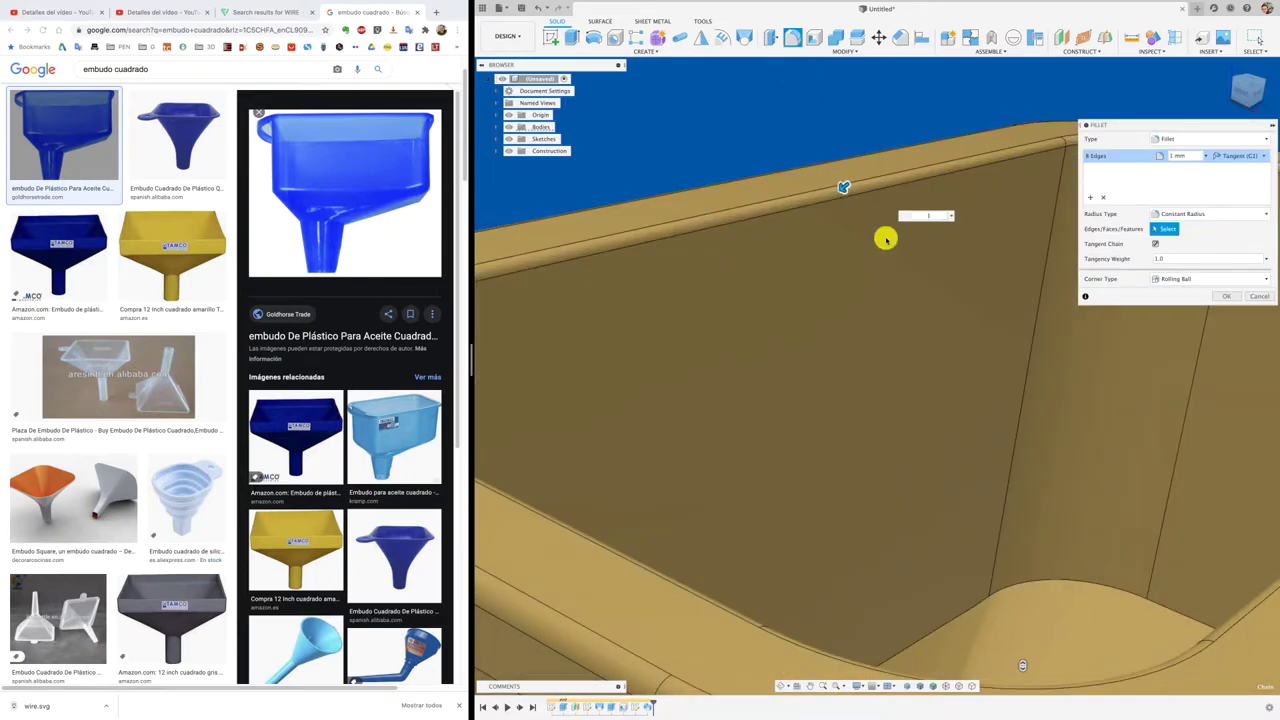
click(1228, 298)
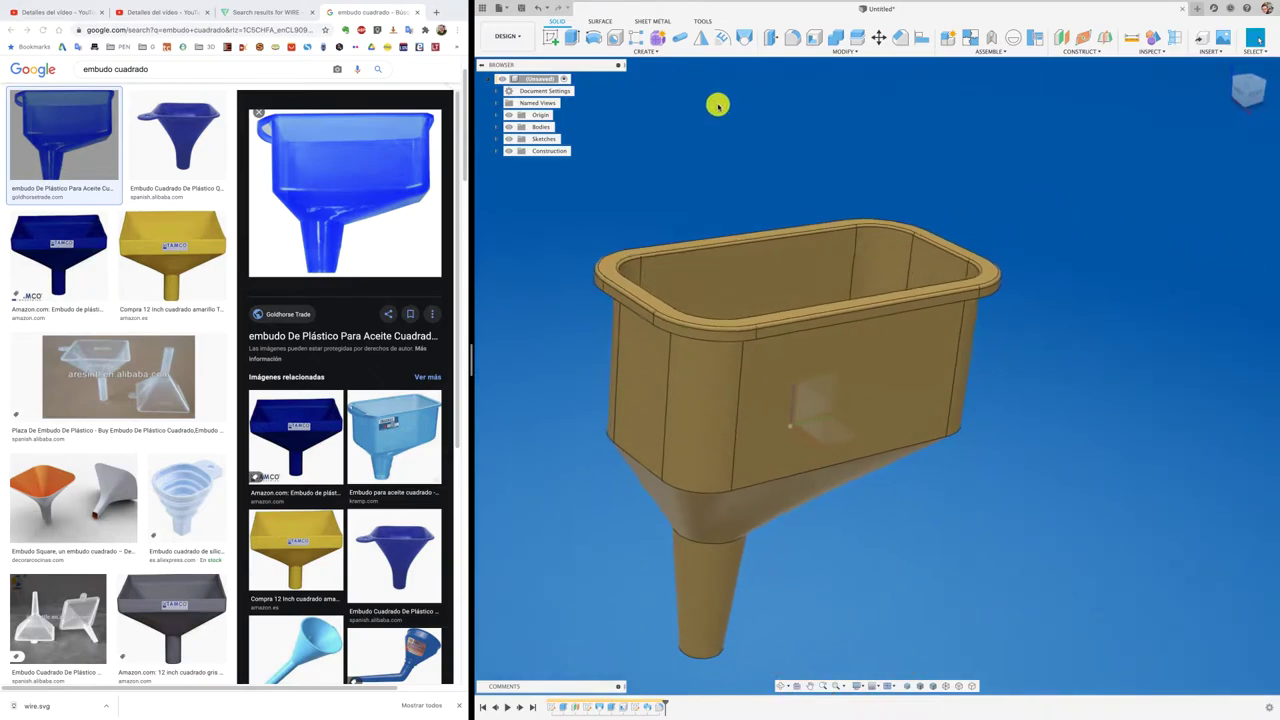
Start a new sketch on the vertical plane through the funnel and view it head-on
scroll(731, 270, up, 5)
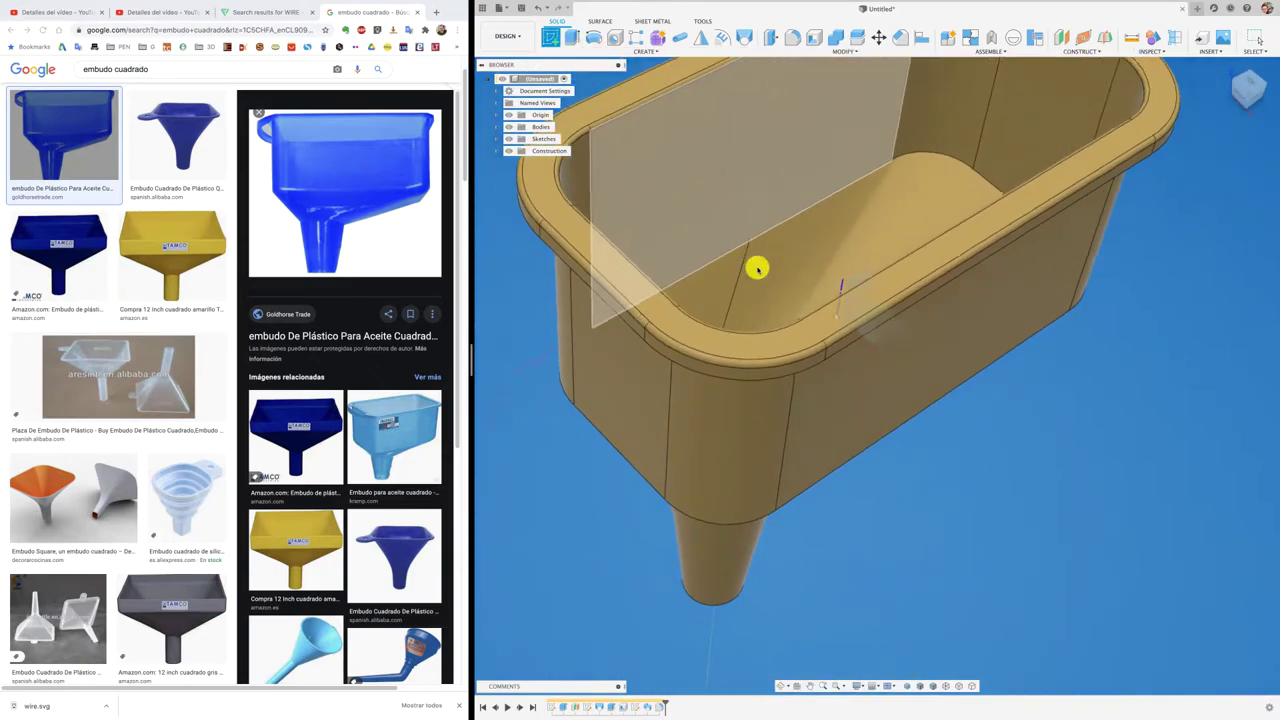
shift+middle_drag(757, 266, 851, 271)
click(856, 266)
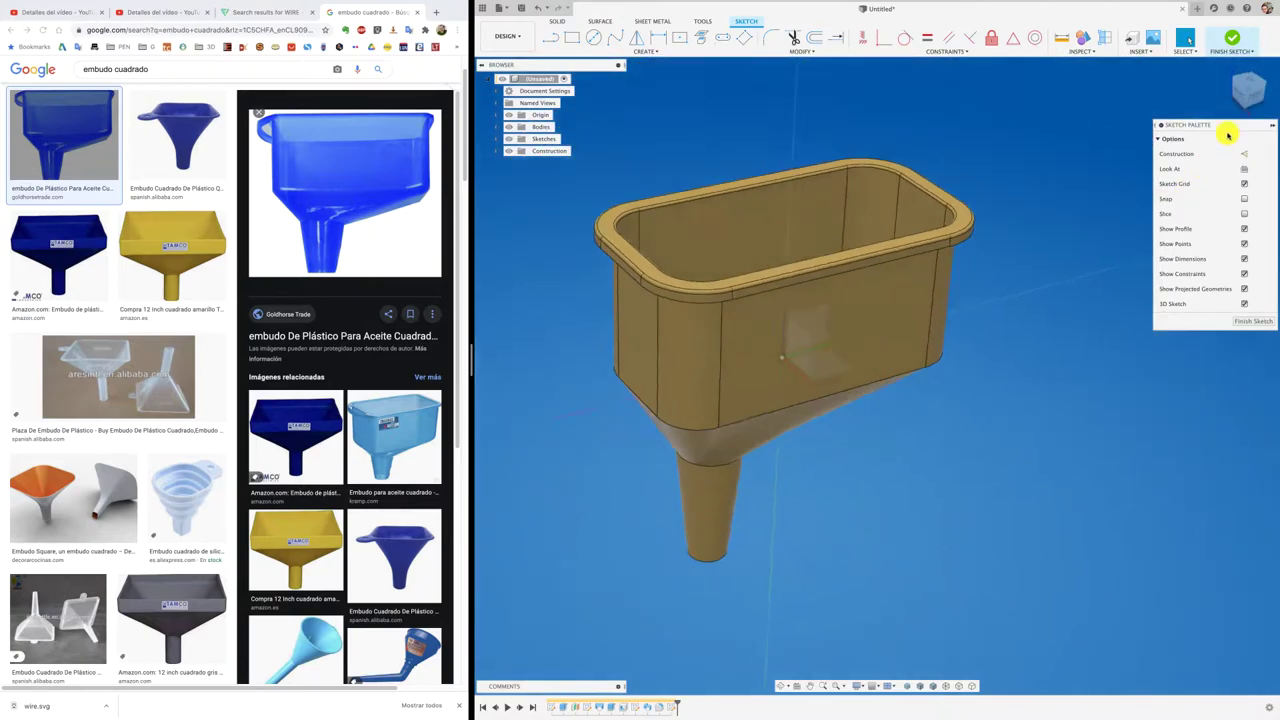
click(1246, 92)
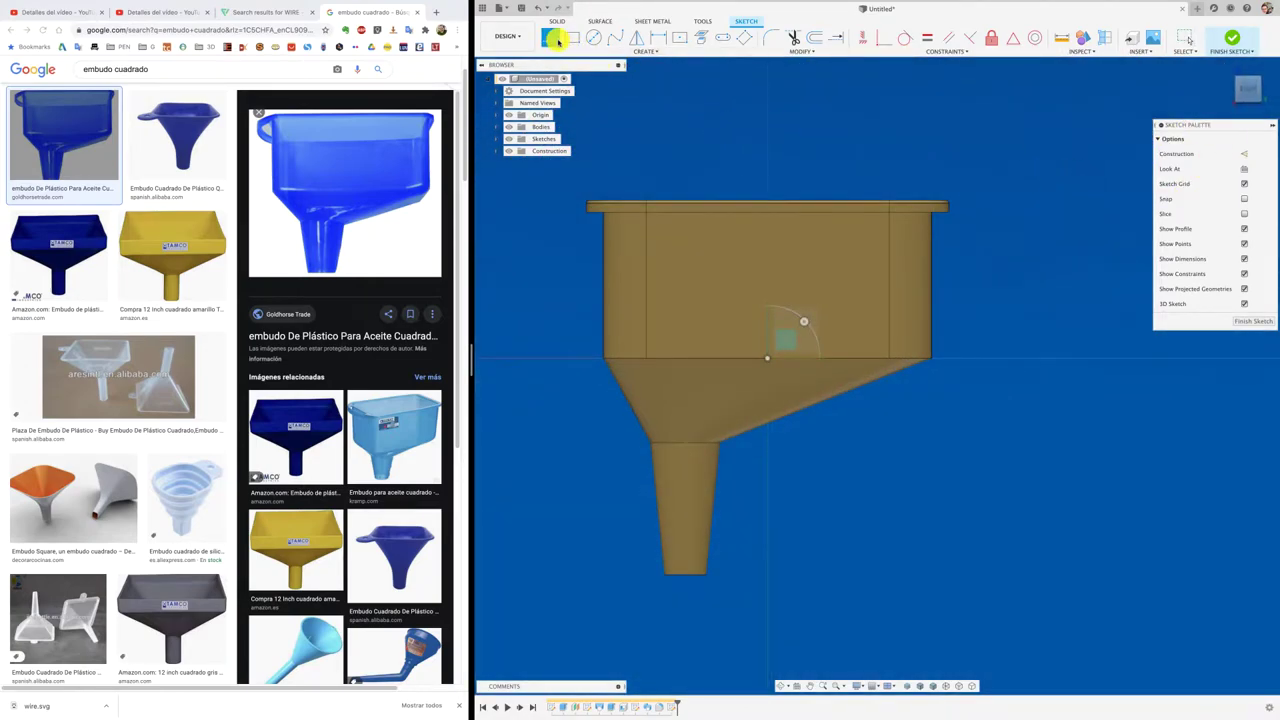
Draw the handle path: a horizontal line out from the funnel side, a vertical drop, and a sloped return
click(866, 230)
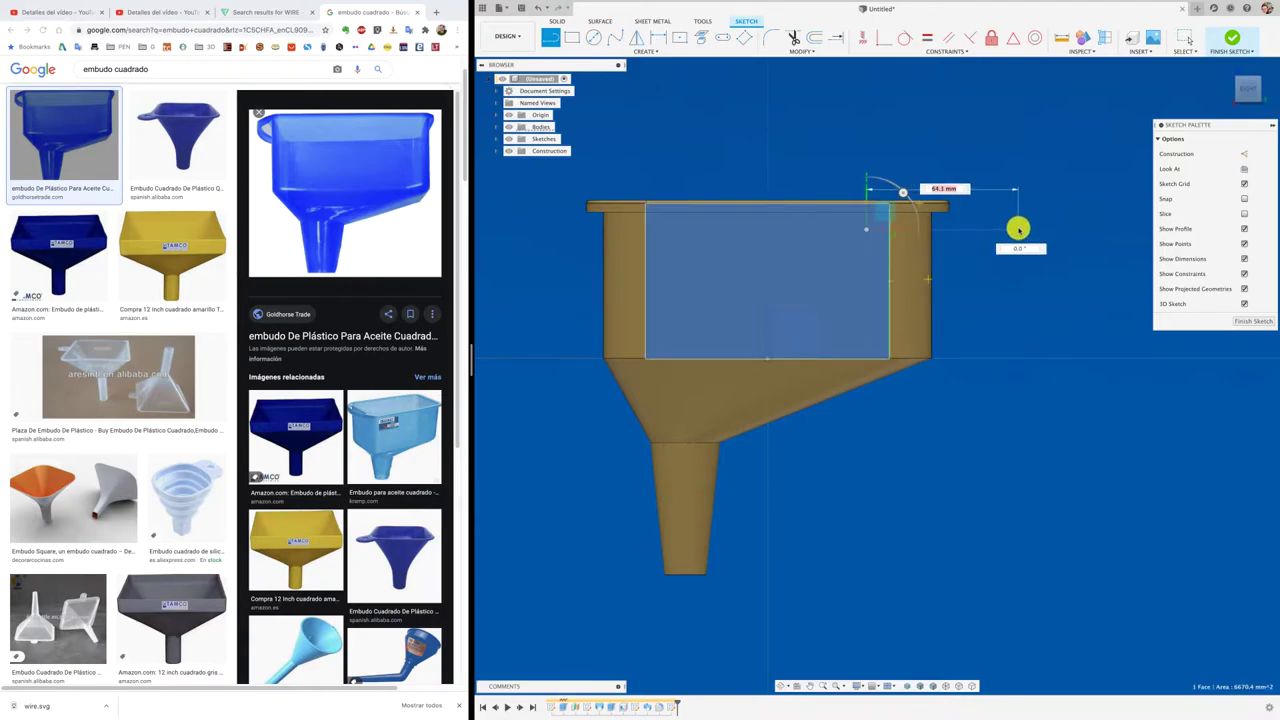
click(1018, 230)
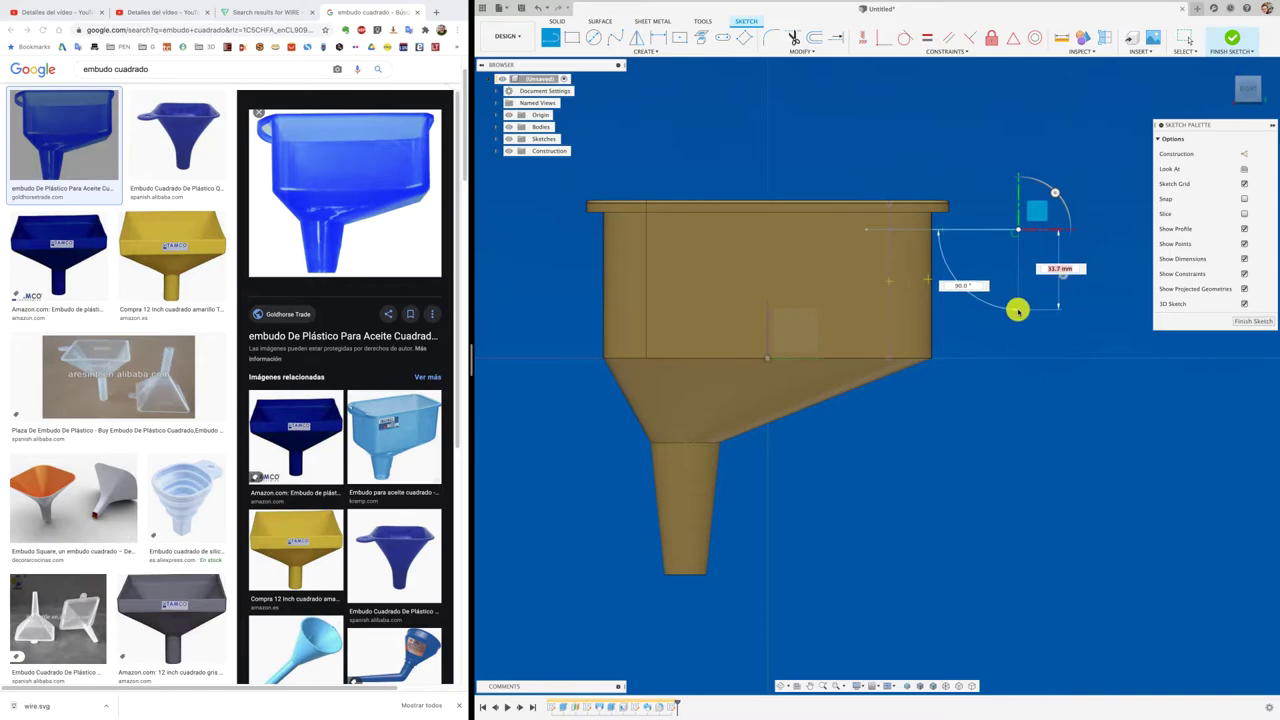
click(1018, 322)
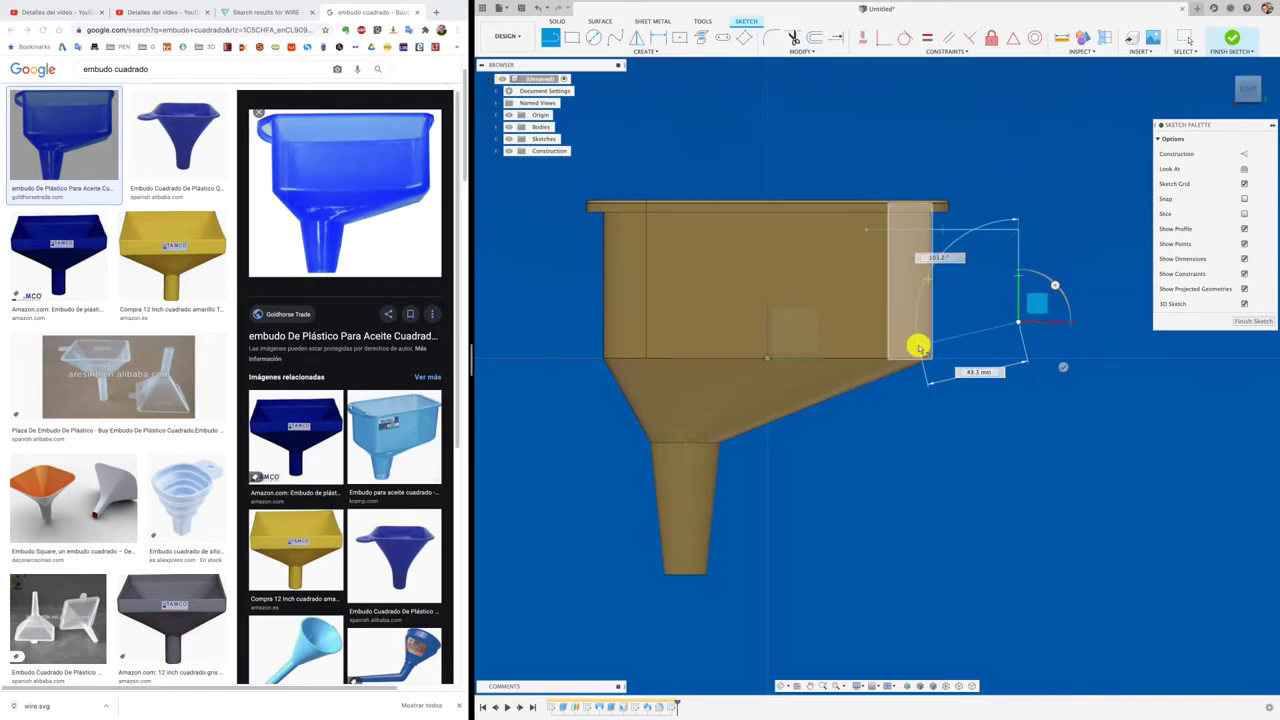
click(919, 347)
key(Escape)
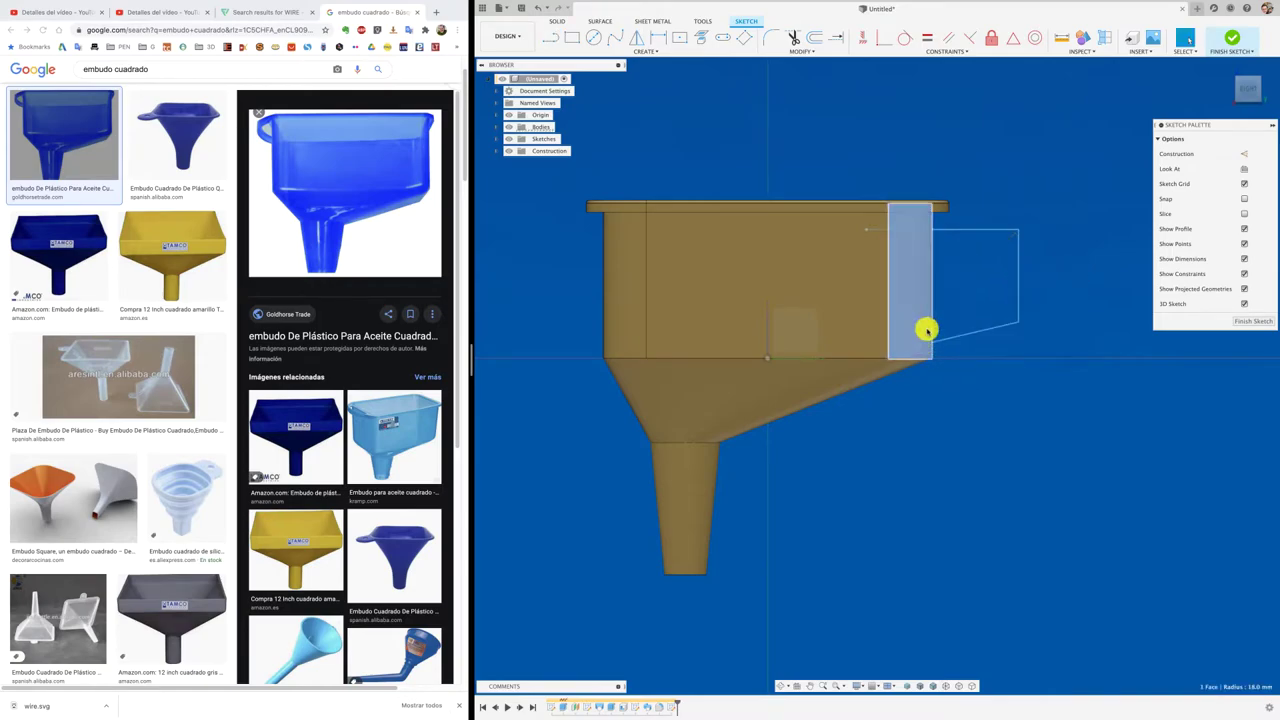
shift+scroll(922, 315, down, 10)
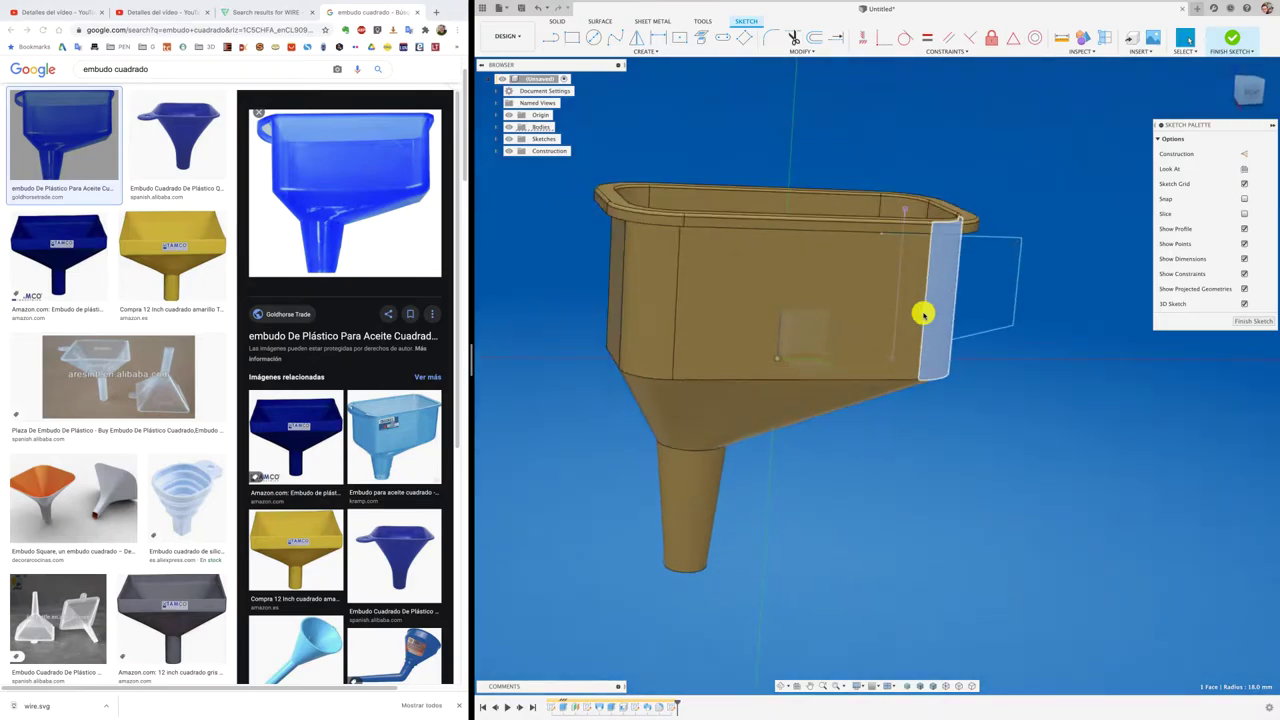
shift+scroll(922, 315, down, 5)
shift+scroll(931, 300, down, 3)
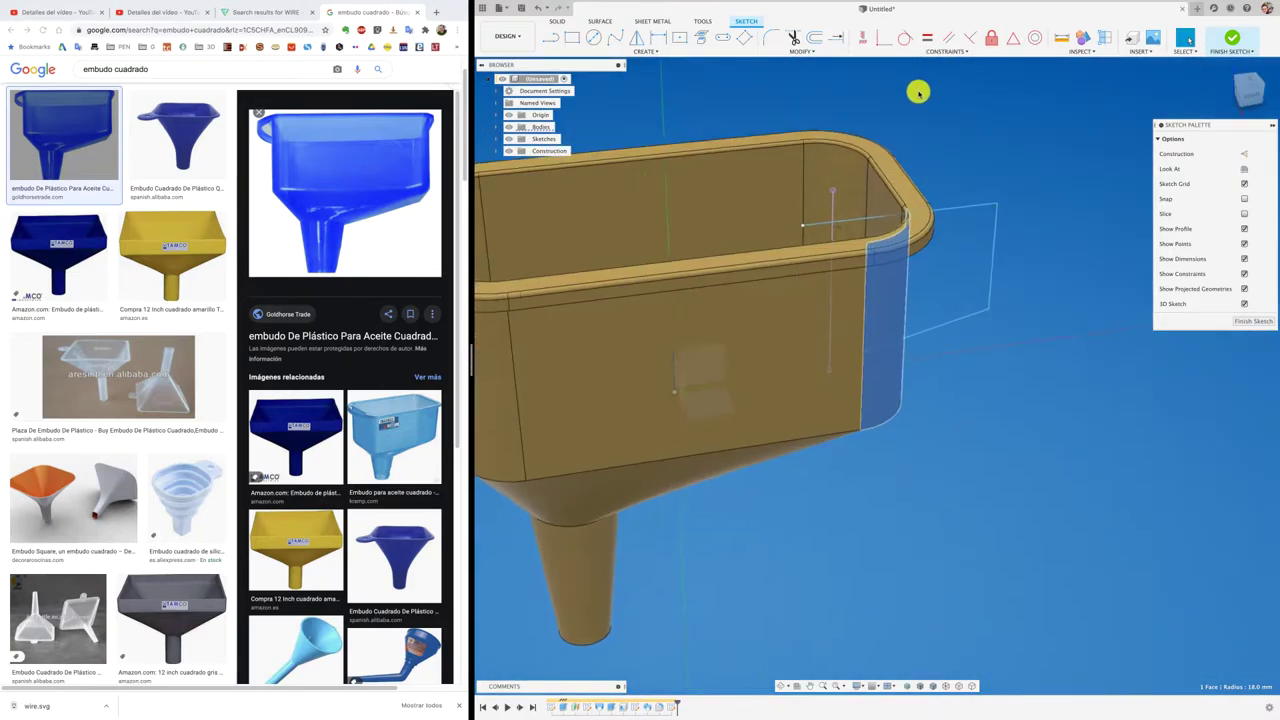
Fillet the handle path's upper corner at R14.0 and lower corner at 6.3 mm
click(771, 37)
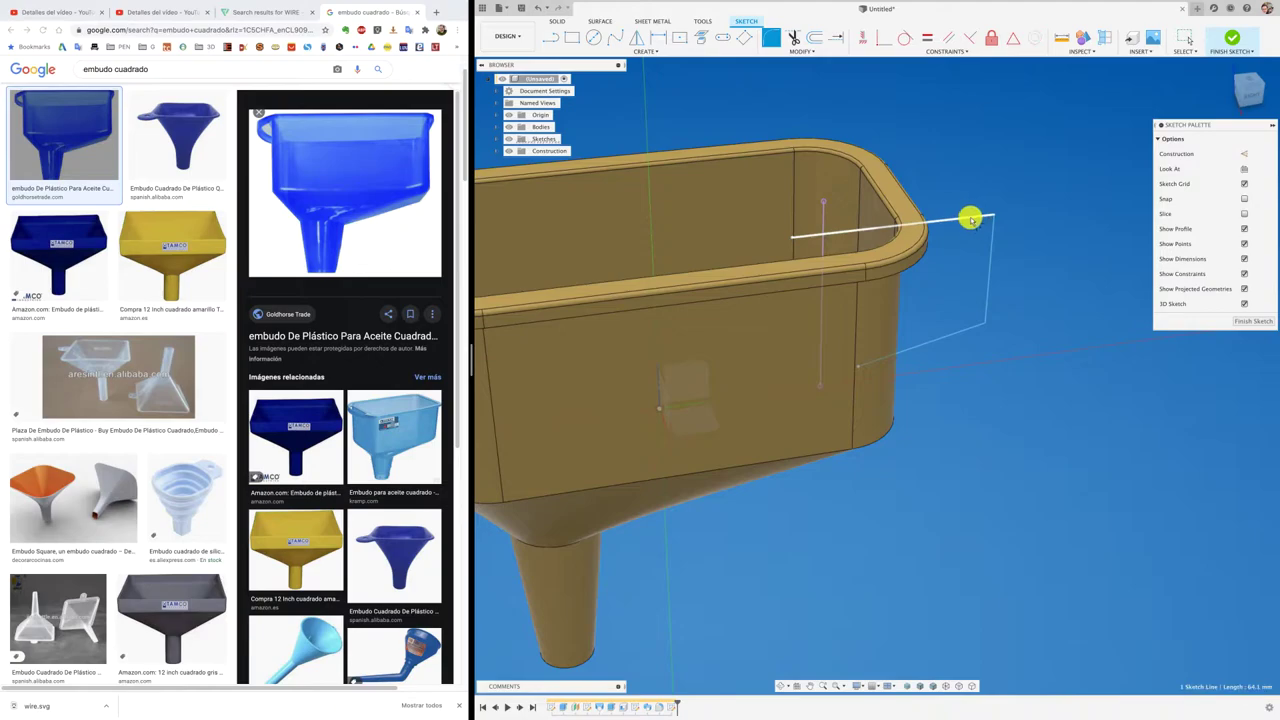
click(990, 217)
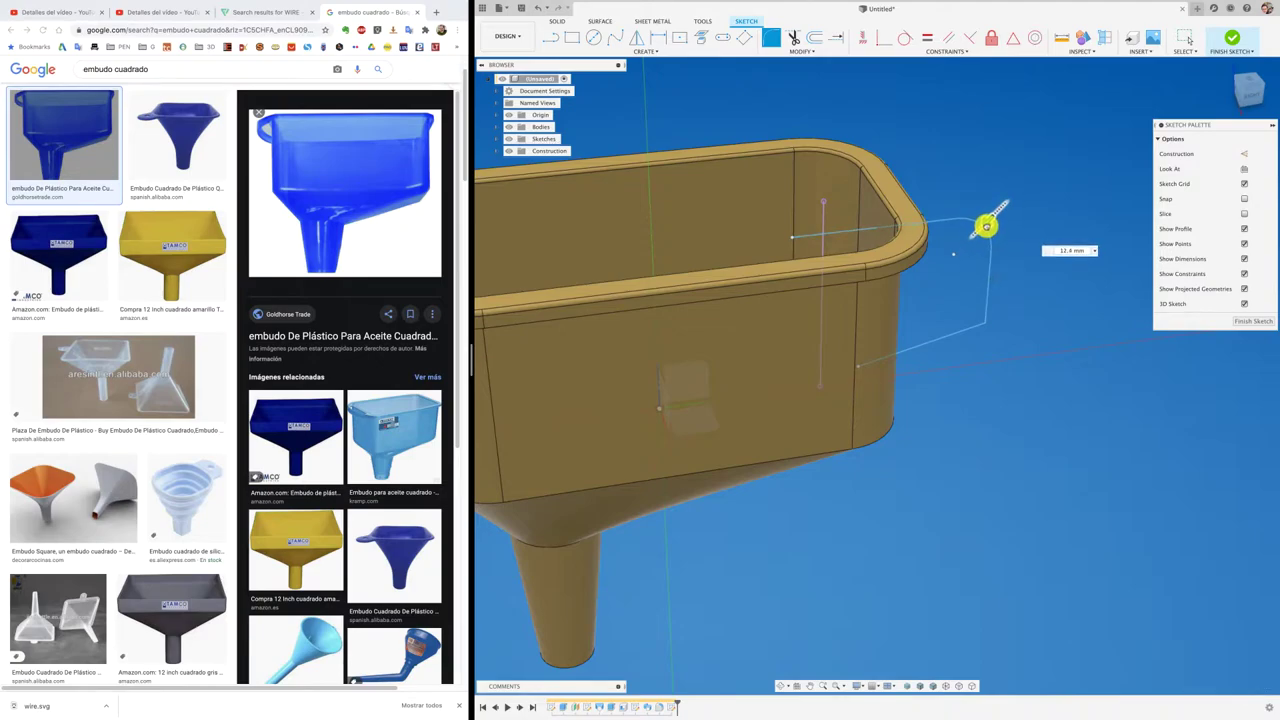
click(985, 222)
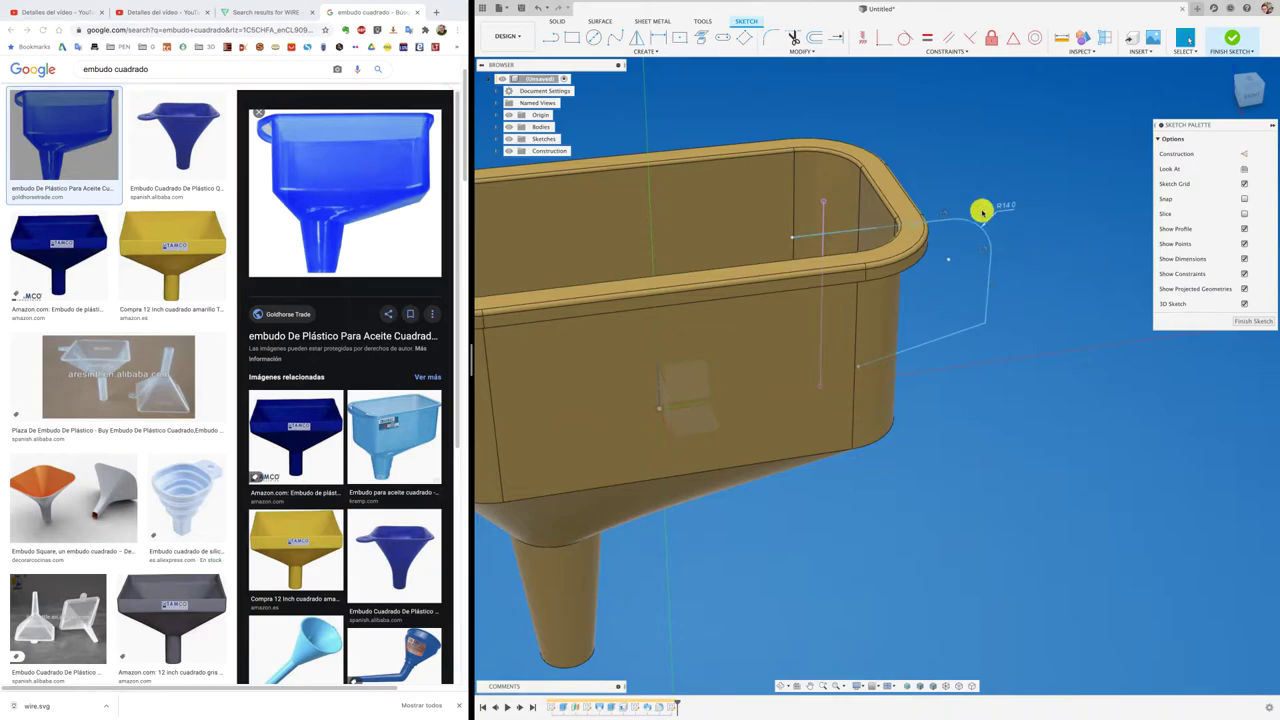
click(986, 322)
key(Return)
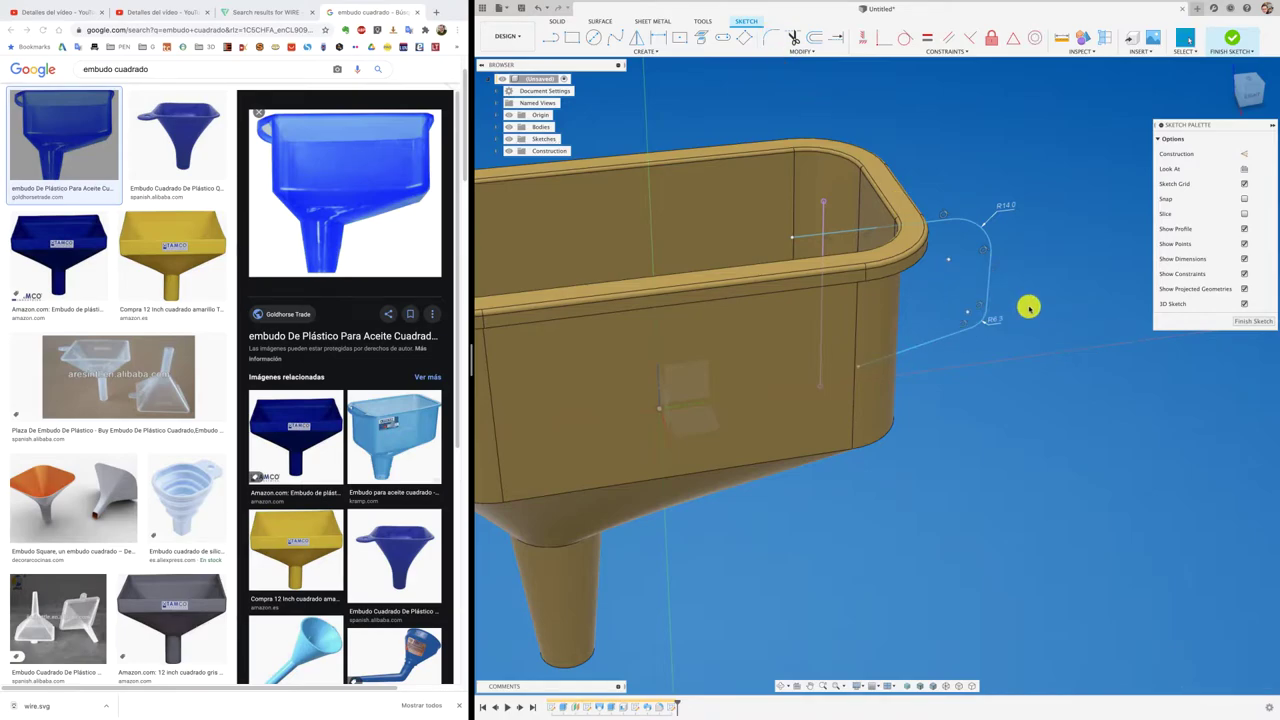
Shift the handle's outer line further right and finish the handle path sketch
shift+scroll(1029, 307, up, 5)
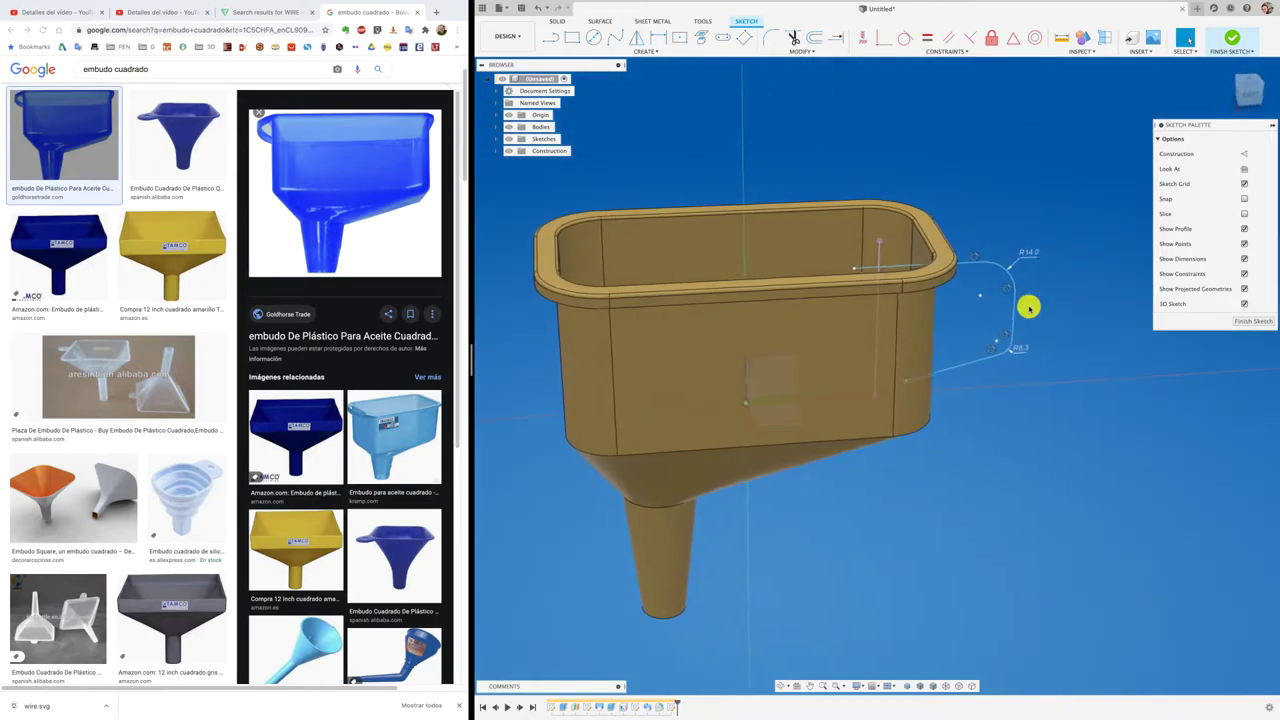
drag(1012, 314, 1027, 317)
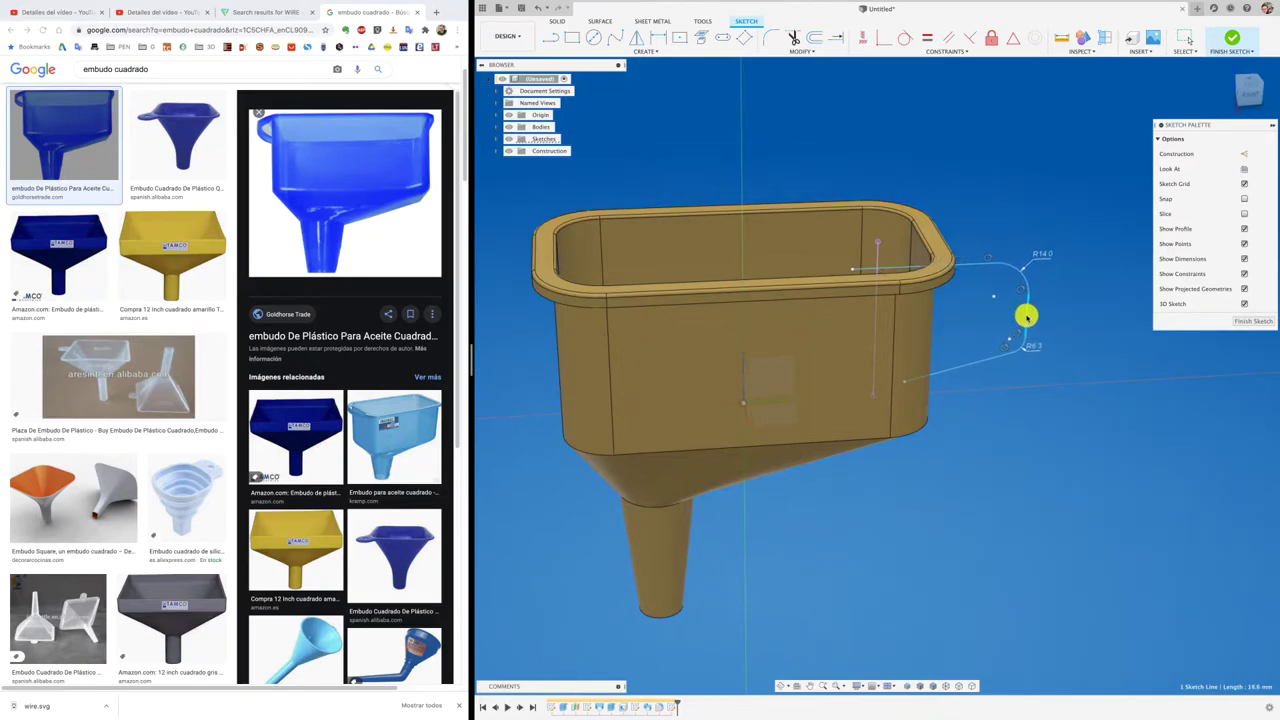
shift+middle_drag(1024, 318, 982, 246)
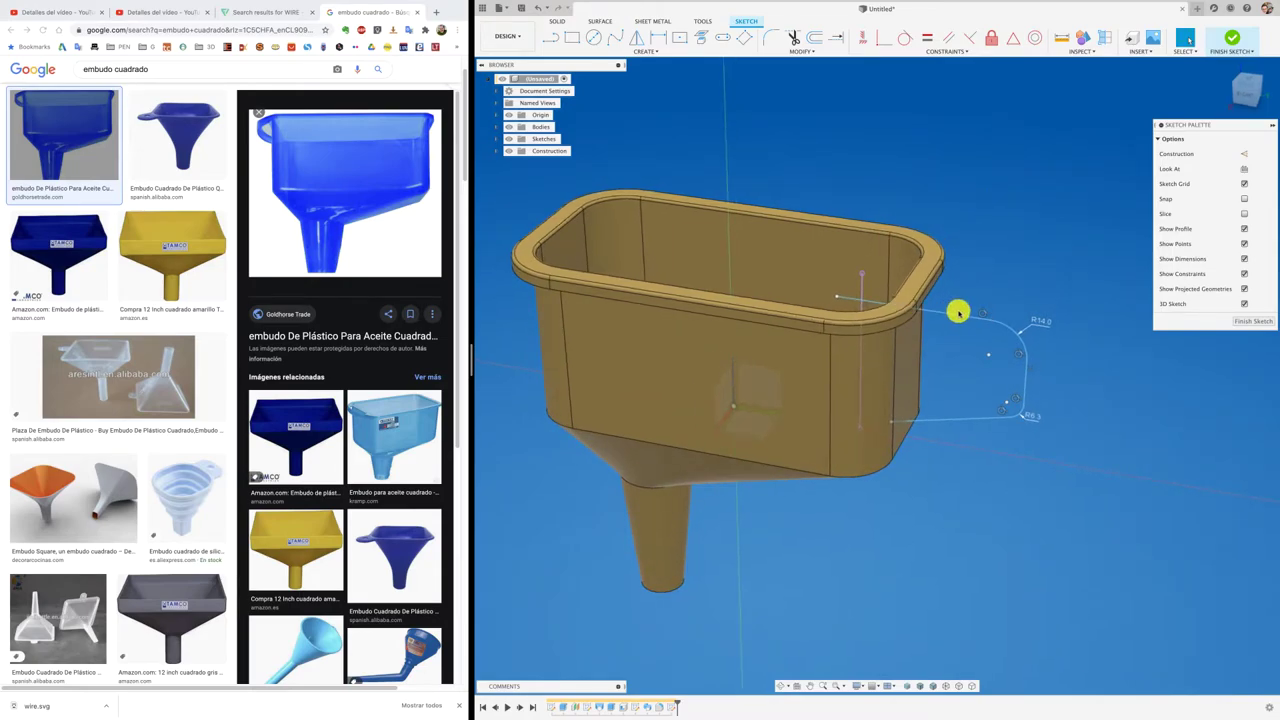
shift+middle_drag(958, 305, 980, 189)
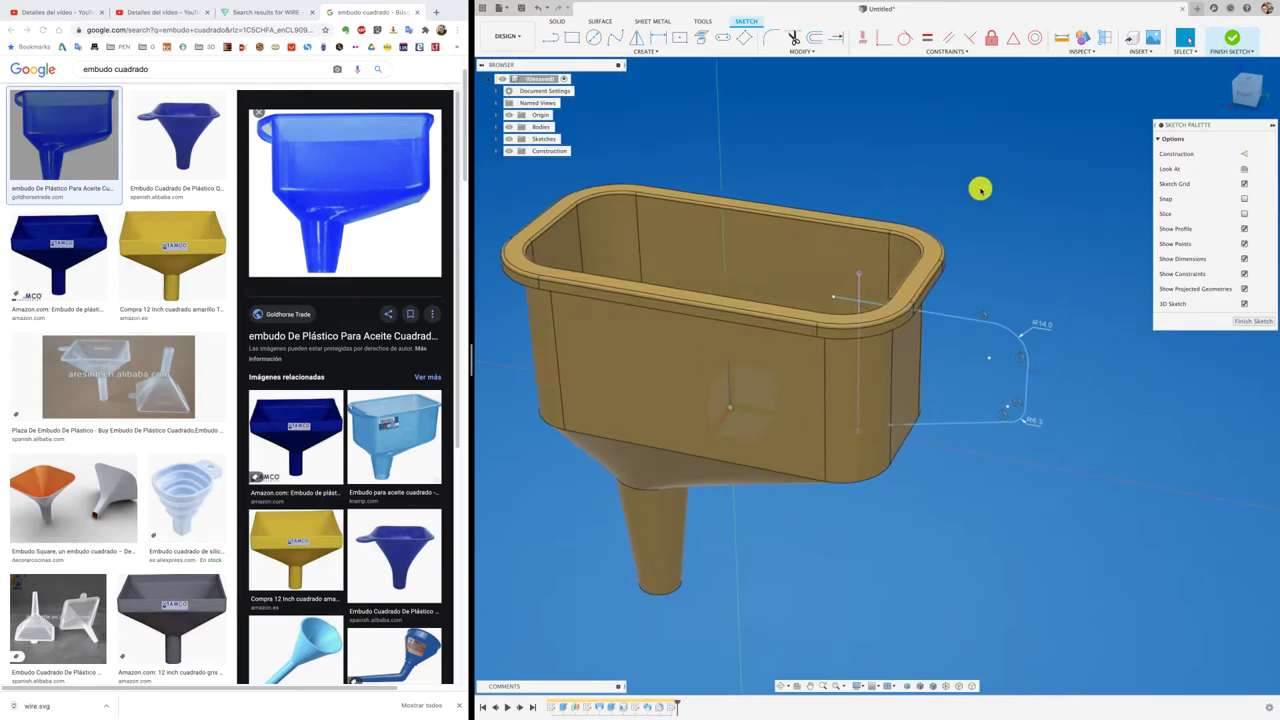
click(1232, 38)
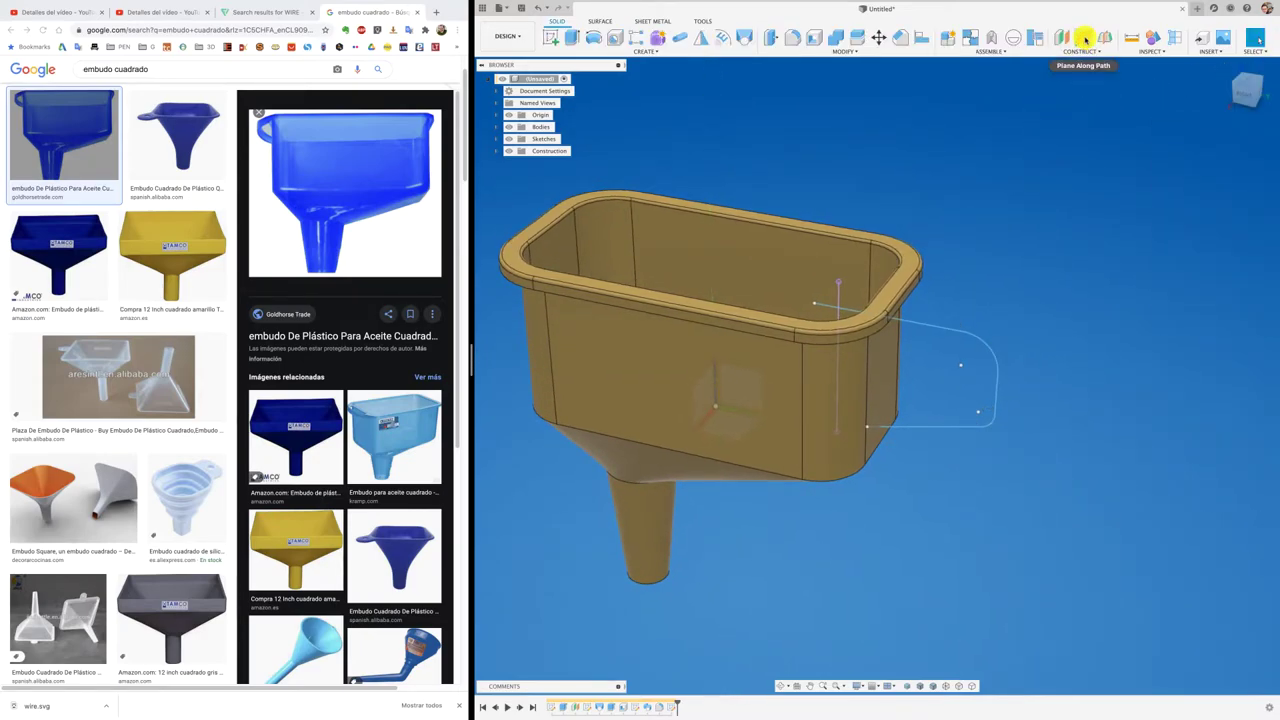
Add a construction plane halfway along the handle path
click(1085, 40)
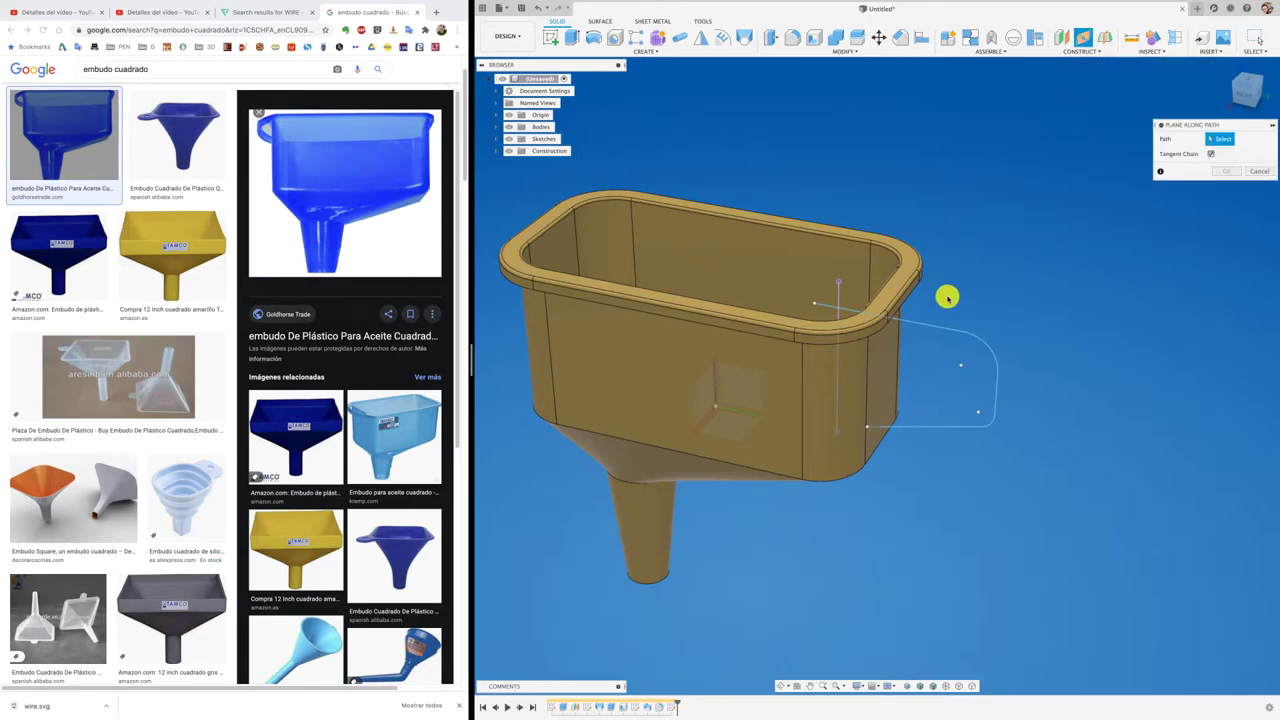
click(997, 394)
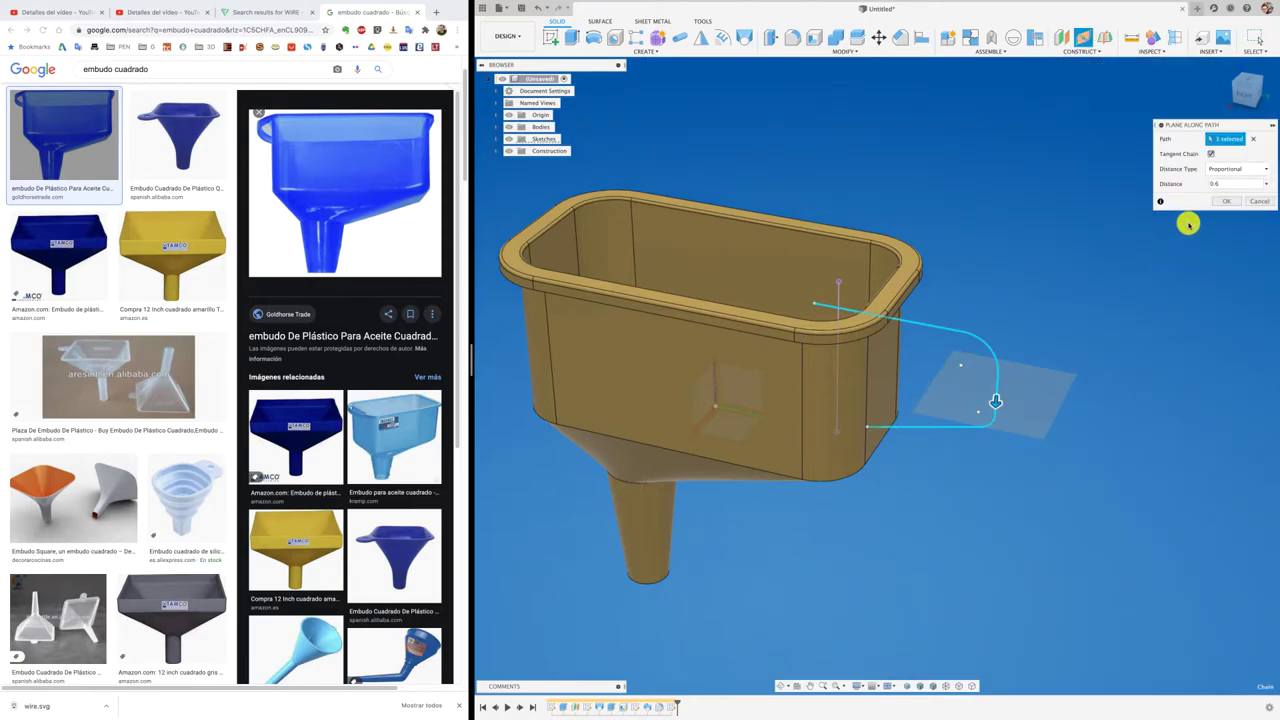
click(1230, 203)
mouse_move(1229, 200)
shift+middle_down()
mouse_move(873, 178)
mouse_move(568, 45)
shift+middle_up()
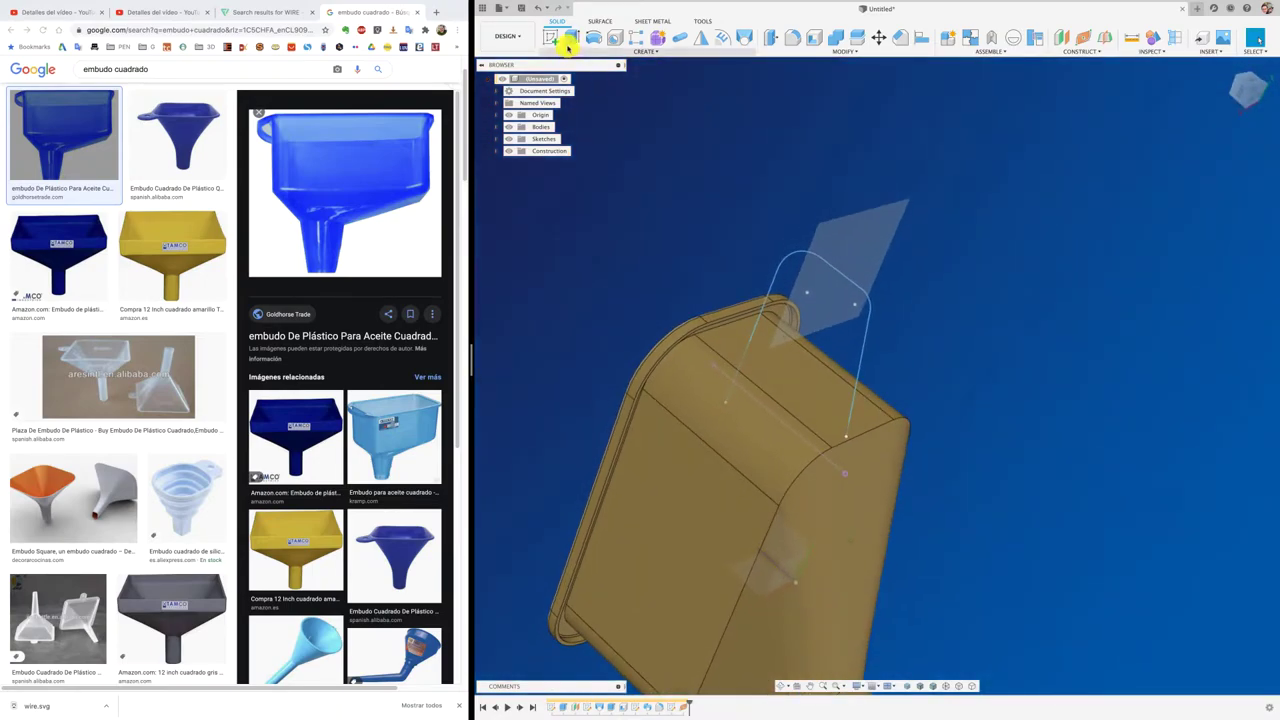
Sketch a small rectangle cross-section on the new plane at the path point and finish the sketch
click(838, 227)
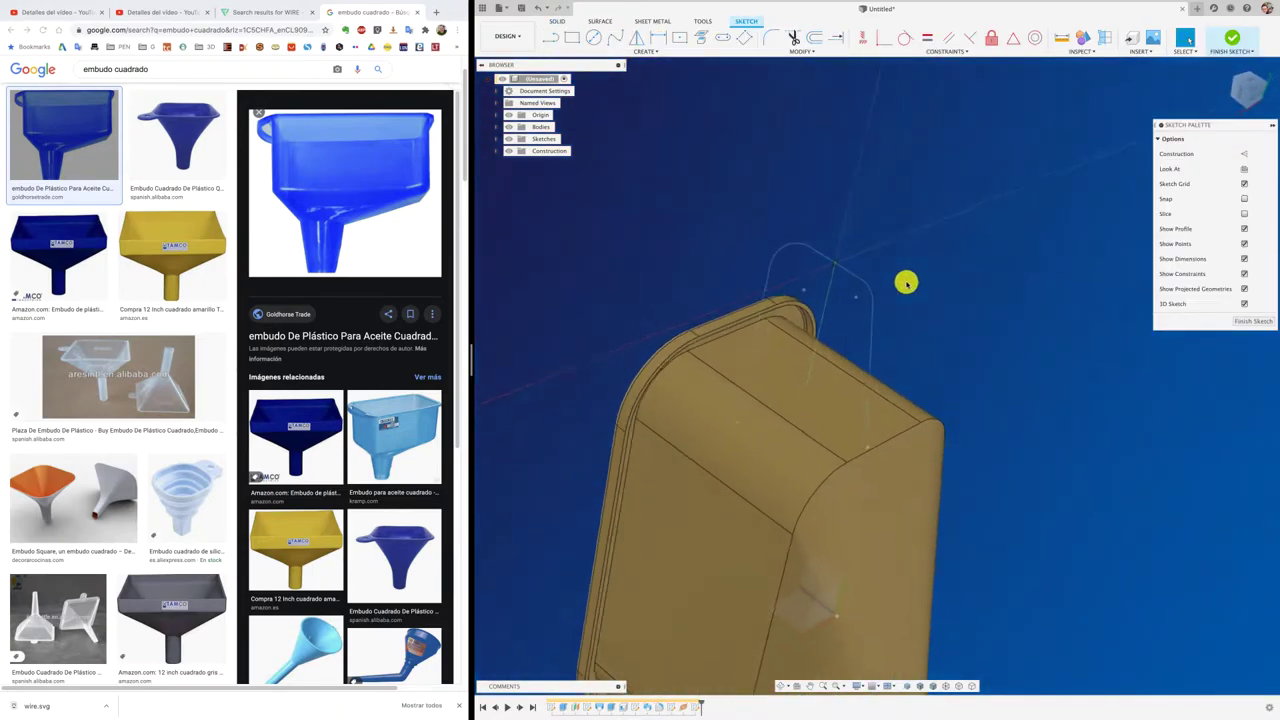
click(1254, 93)
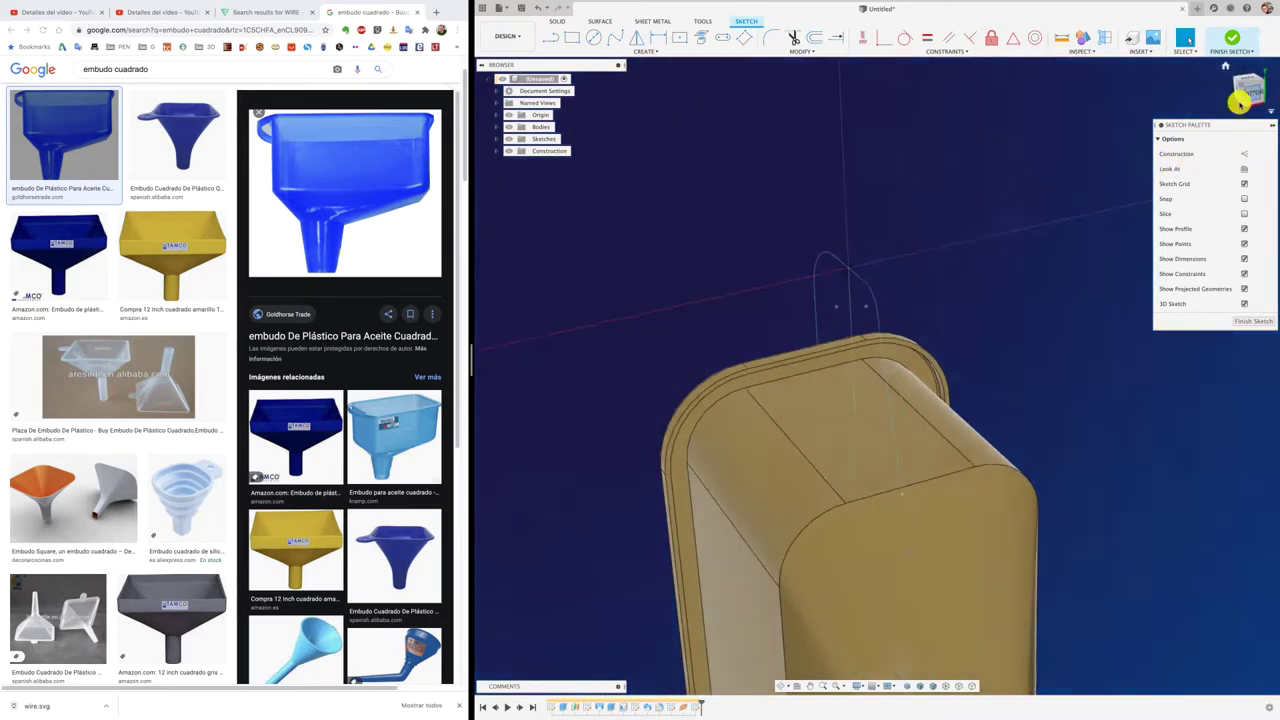
click(679, 37)
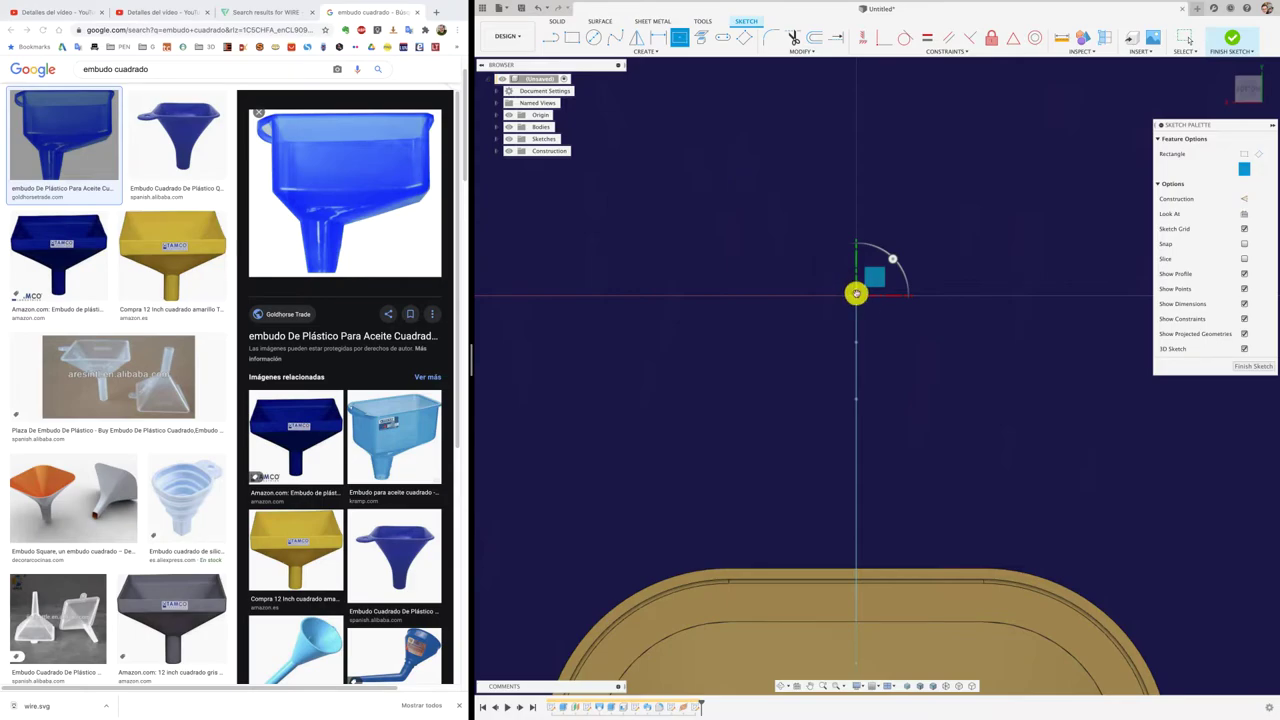
click(856, 293)
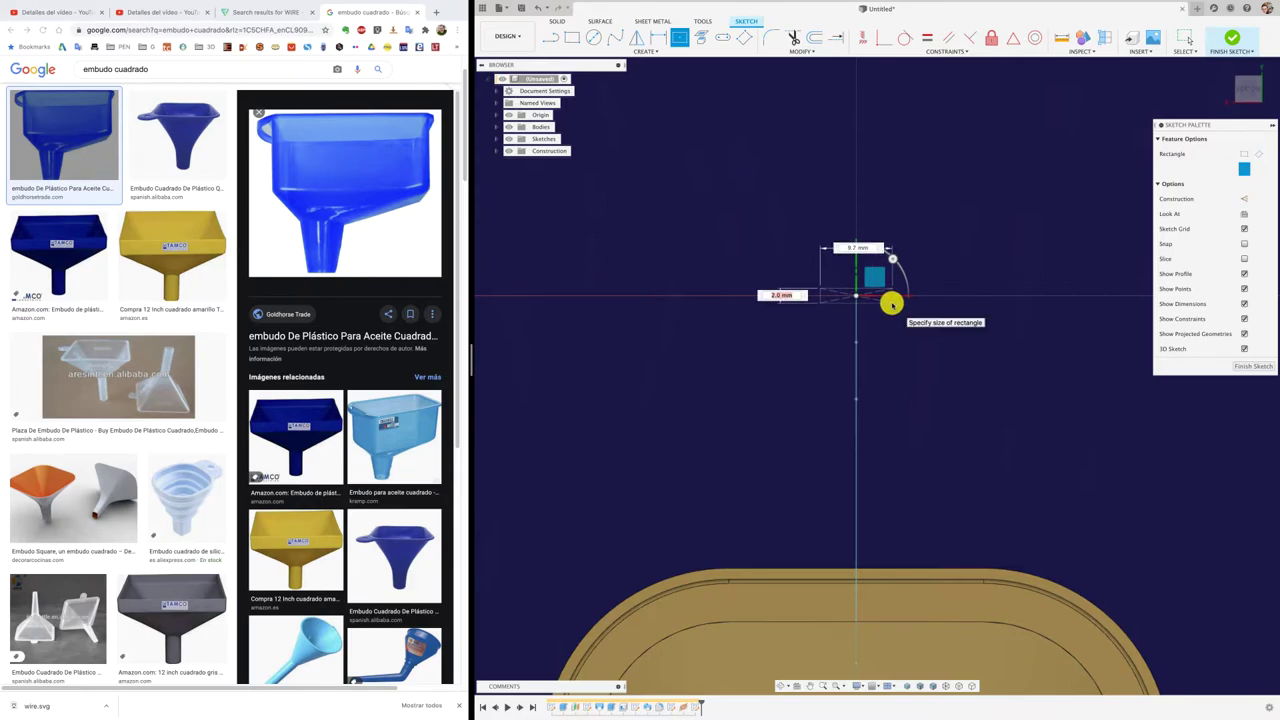
mouse_move(890, 304)
shift+middle_down()
mouse_move(911, 333)
mouse_move(951, 260)
shift+middle_up()
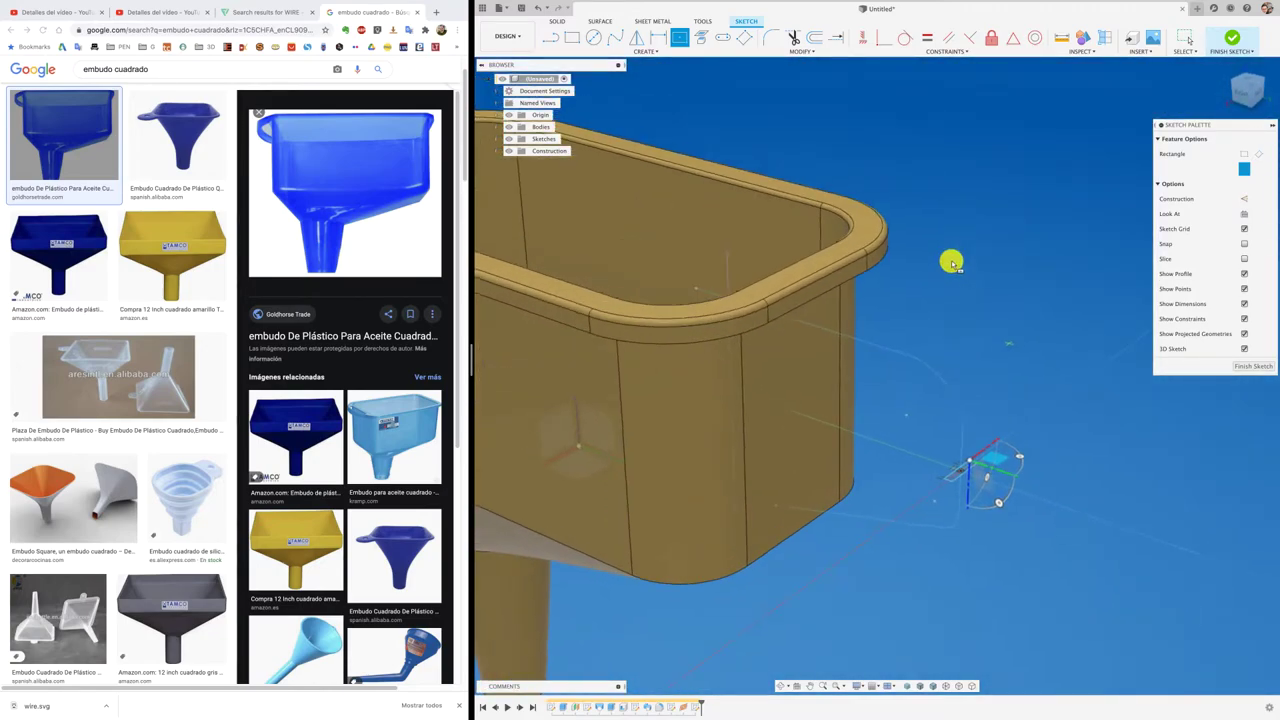
click(1232, 40)
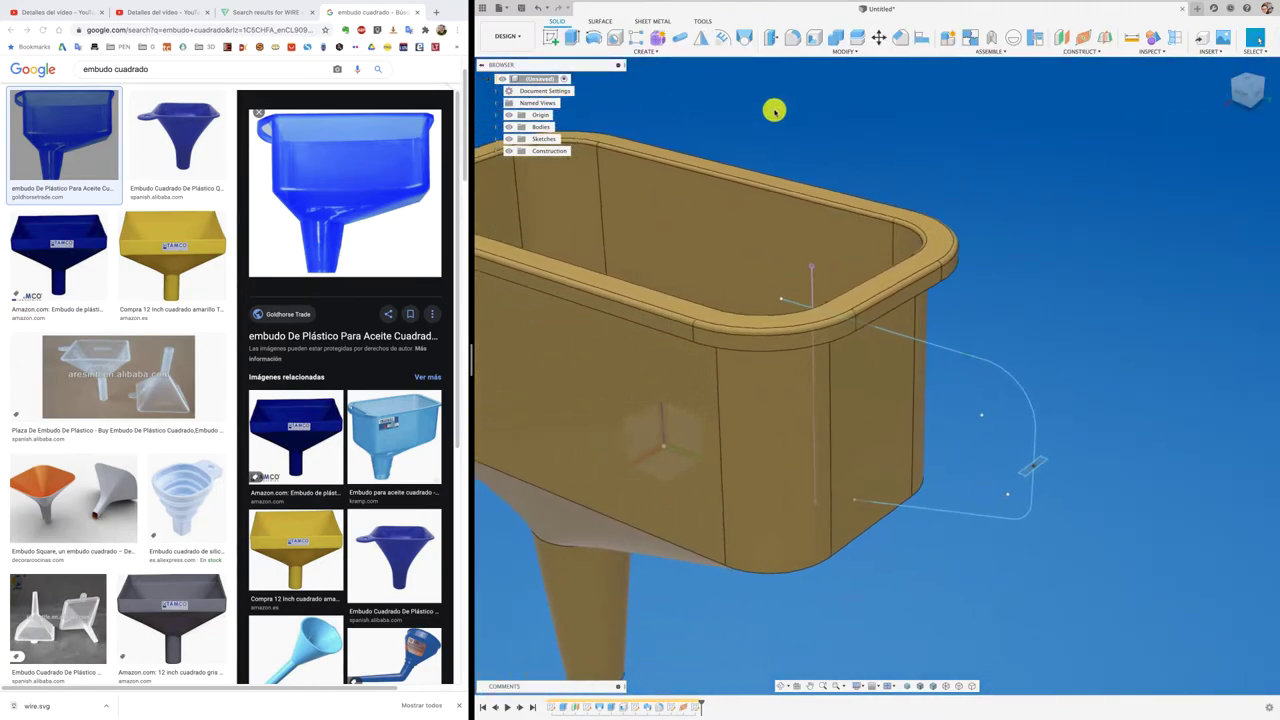
Sweep the small rectangle along the handle curve as a Join, shortening the sweep distance
click(656, 54)
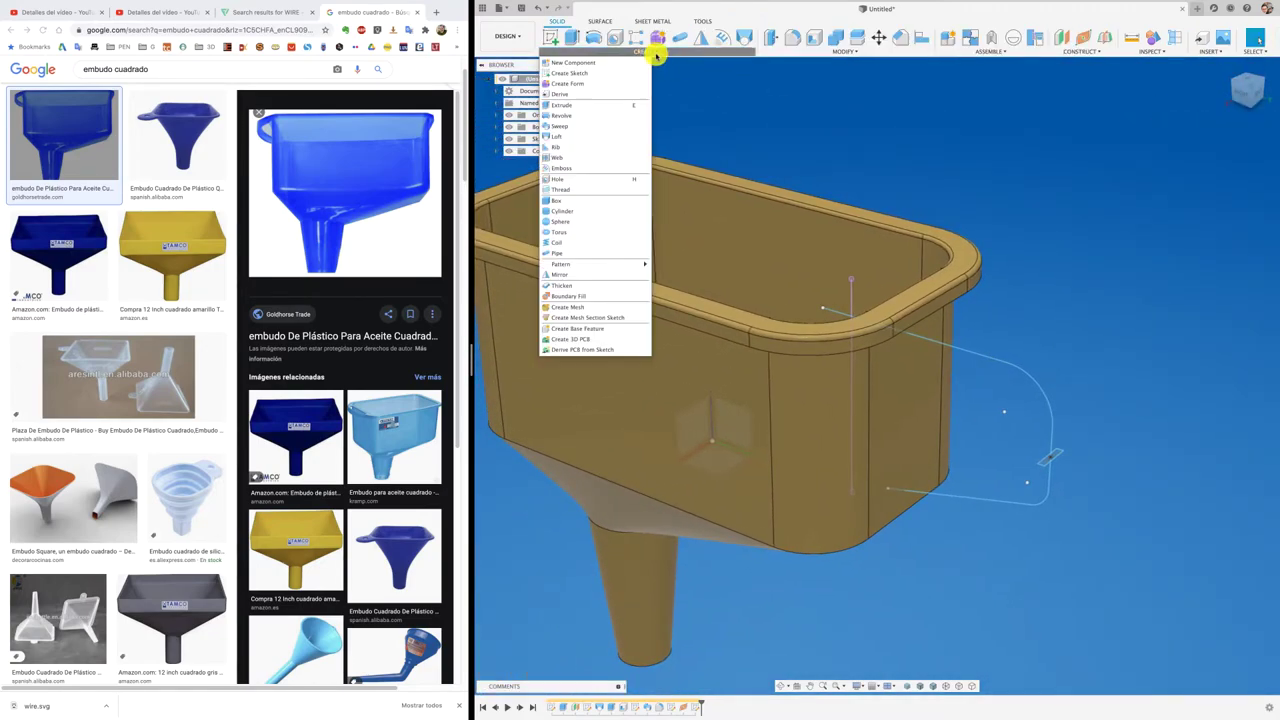
click(574, 126)
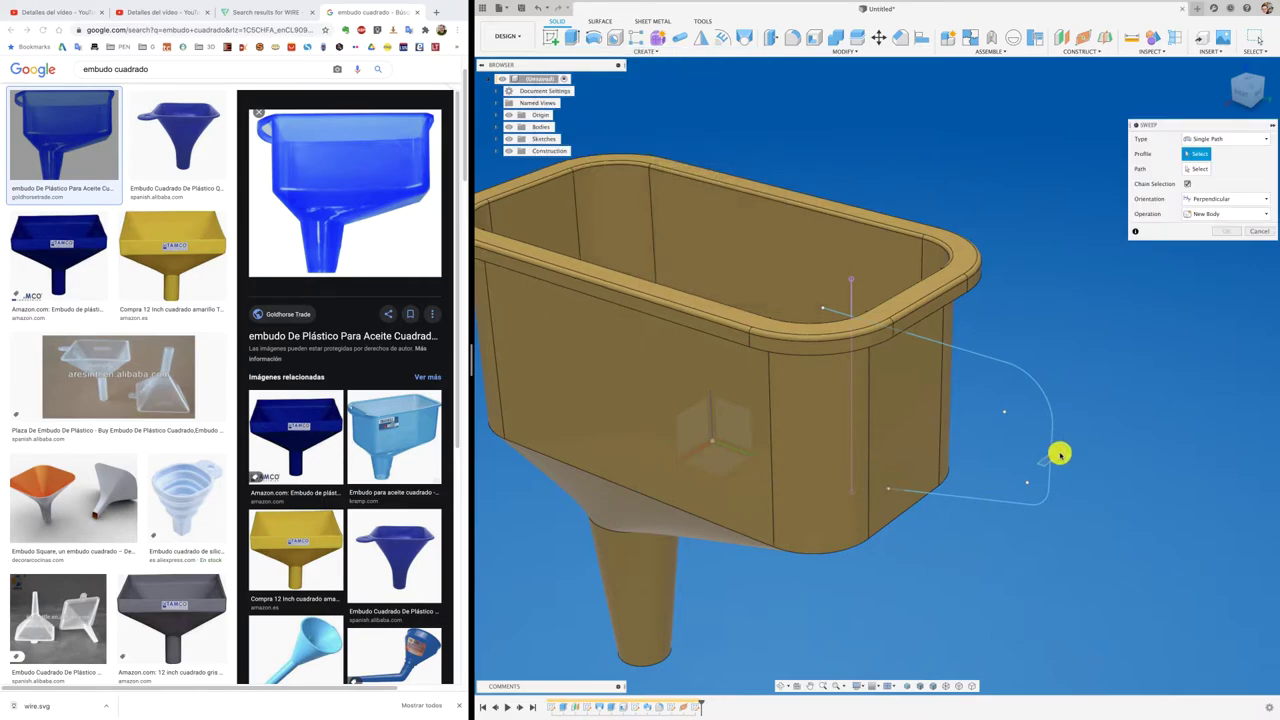
click(1056, 455)
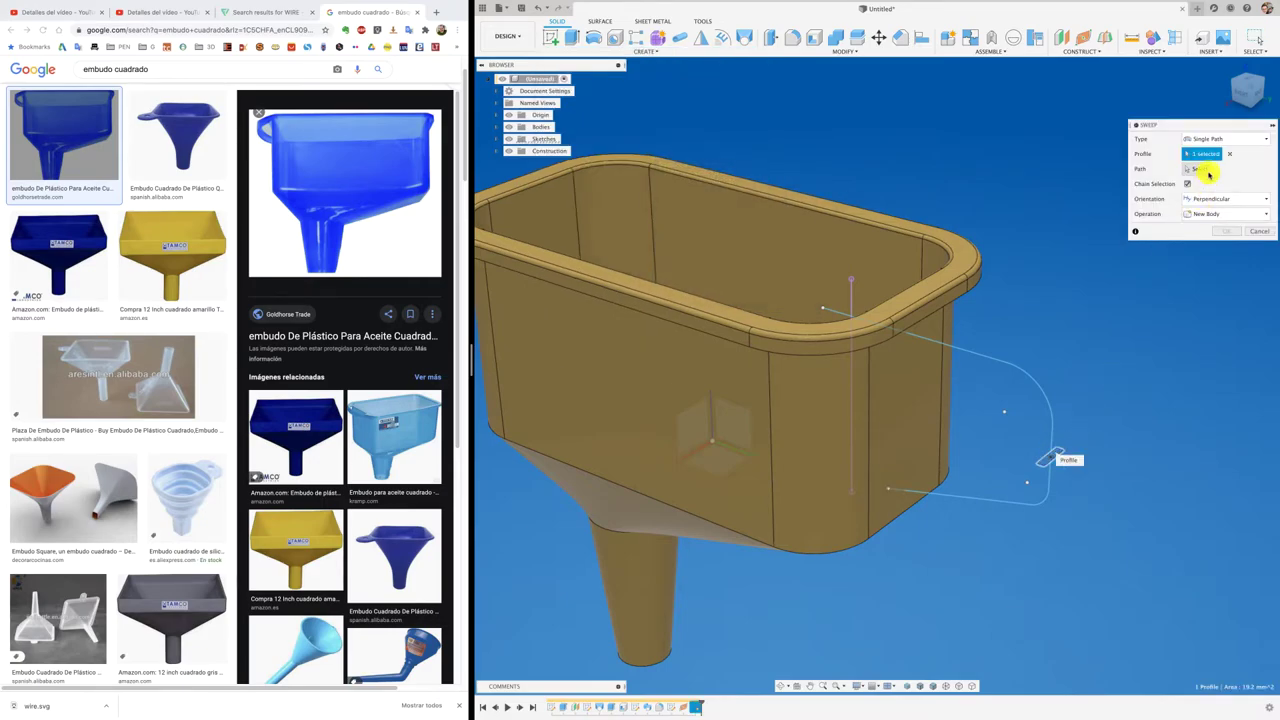
click(1052, 420)
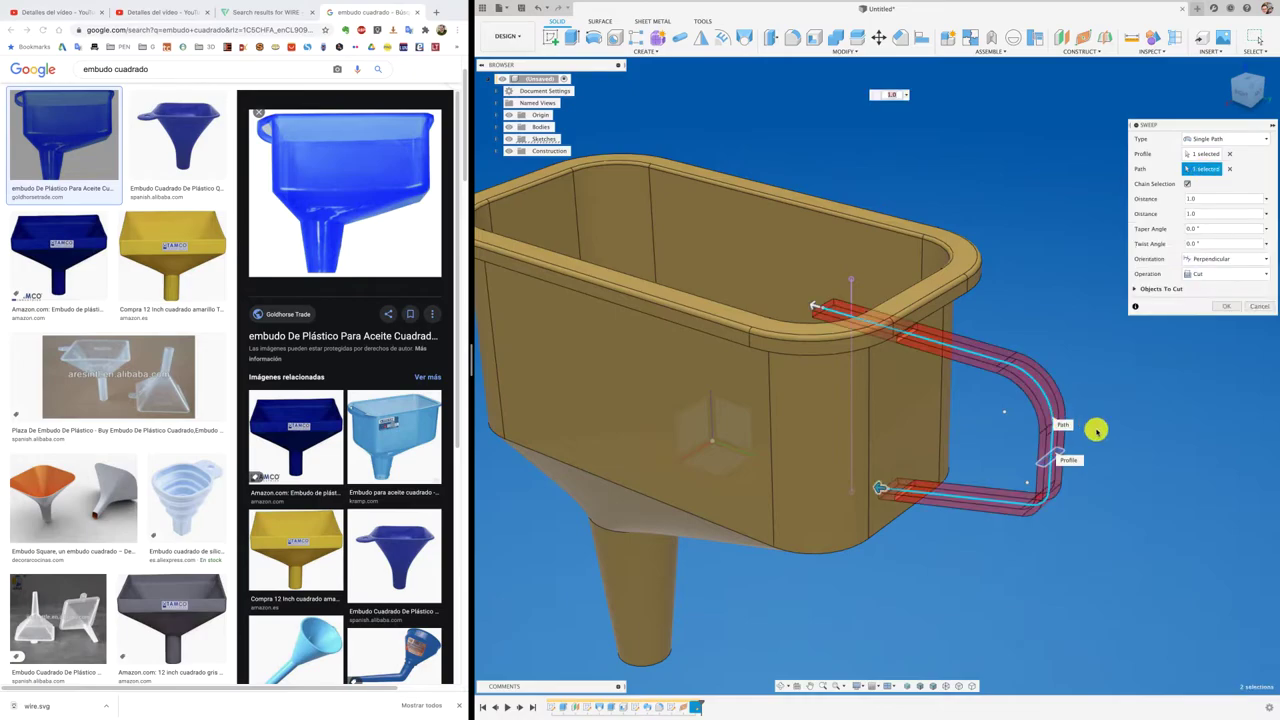
shift+middle_drag(1096, 430, 1088, 391)
click(1217, 277)
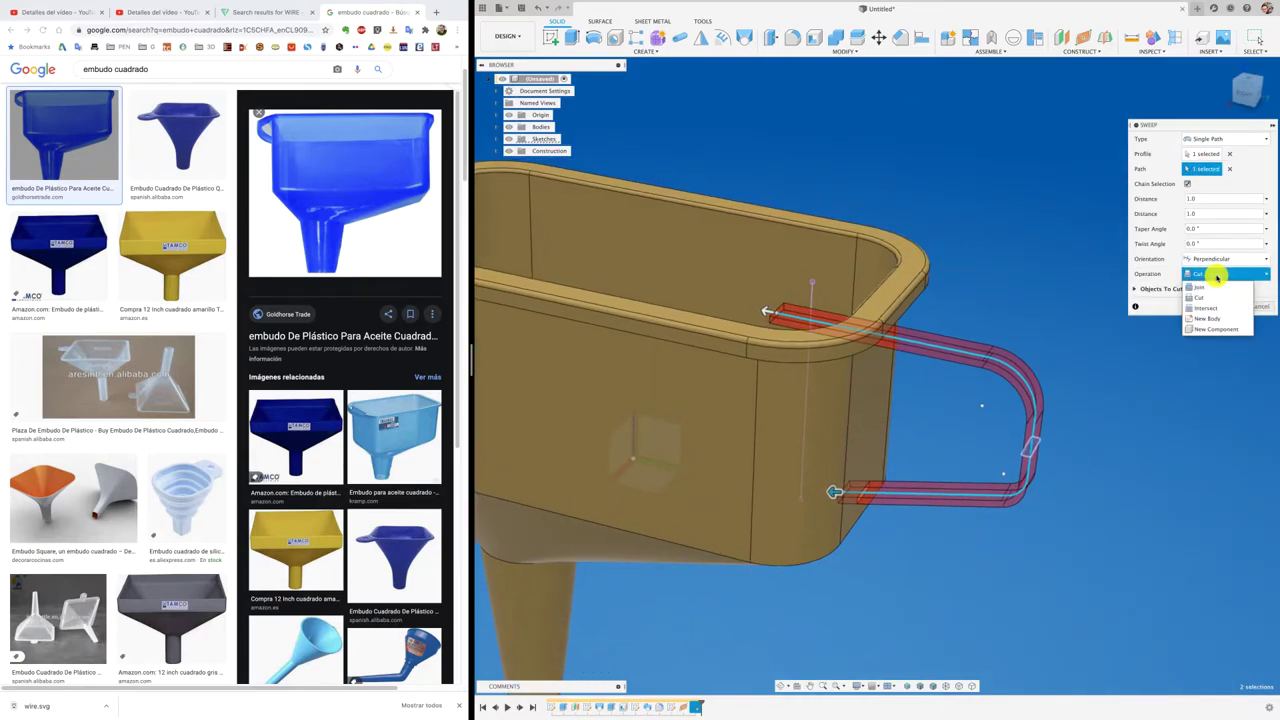
click(1195, 288)
mouse_move(866, 374)
shift+middle_down()
mouse_move(840, 317)
mouse_move(779, 295)
shift+middle_up()
drag(766, 290, 959, 325)
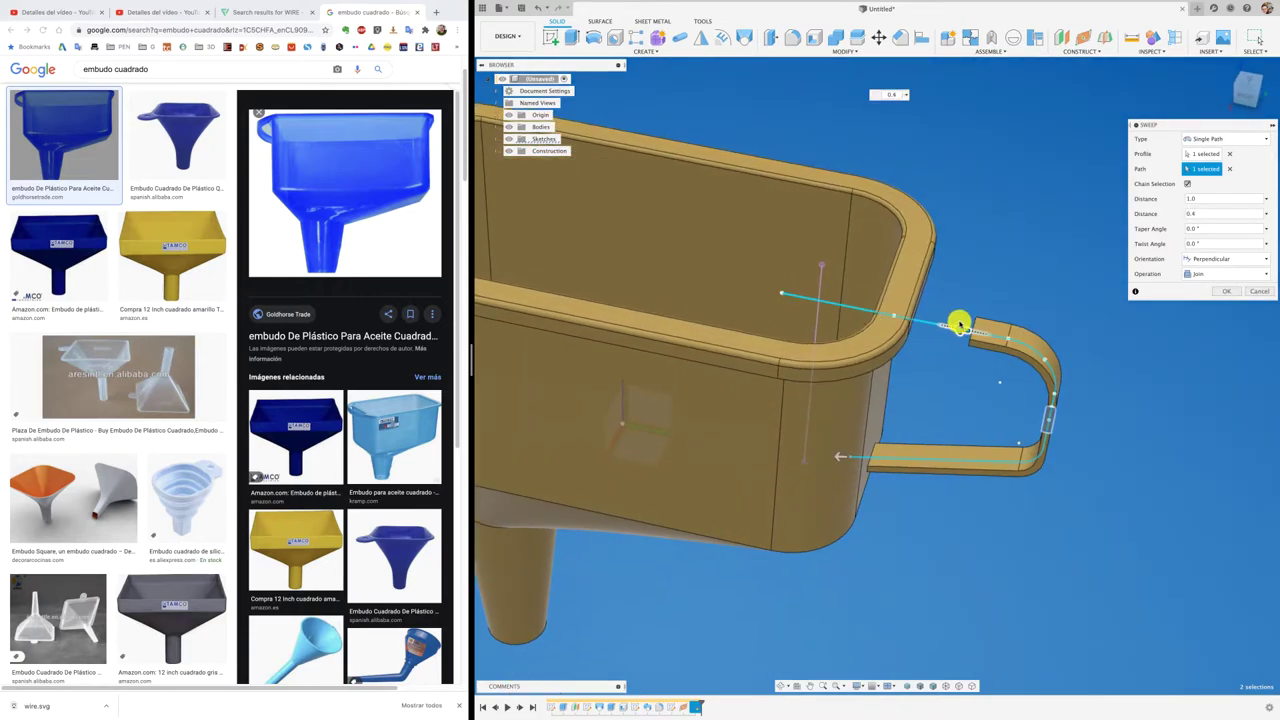
mouse_move(927, 327)
shift+middle_down()
mouse_move(911, 349)
mouse_move(940, 440)
mouse_move(863, 449)
shift+middle_up()
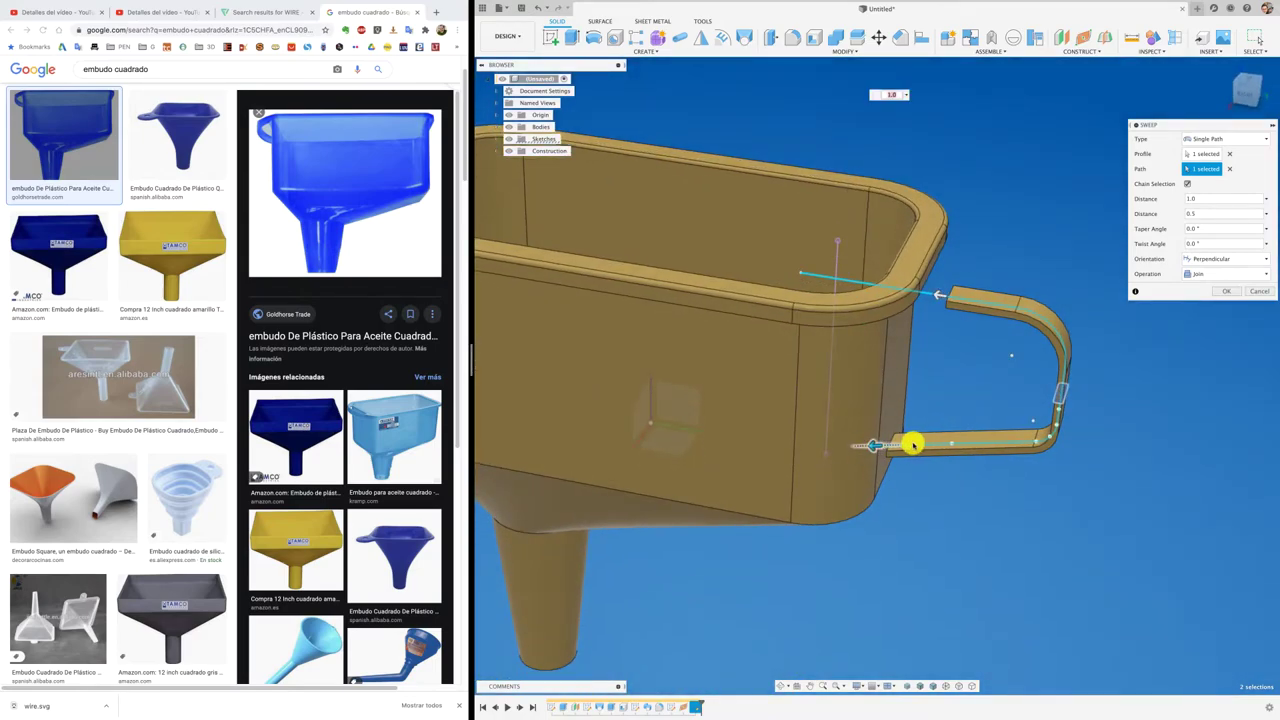
click(1228, 292)
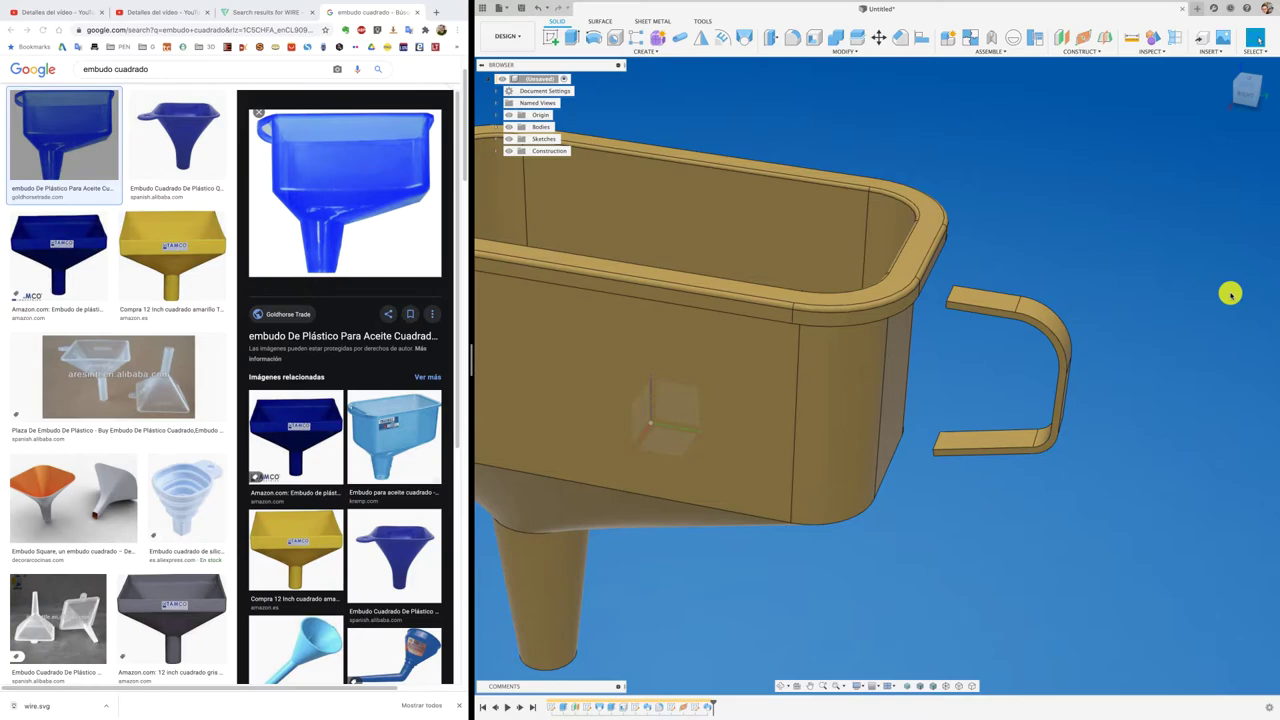
mouse_move(1230, 293)
shift+middle_down()
mouse_move(1131, 323)
mouse_move(1014, 334)
mouse_move(603, 54)
shift+middle_up()
Extrude the handle's lower end face To Object up to the funnel side wall, joining it
click(566, 38)
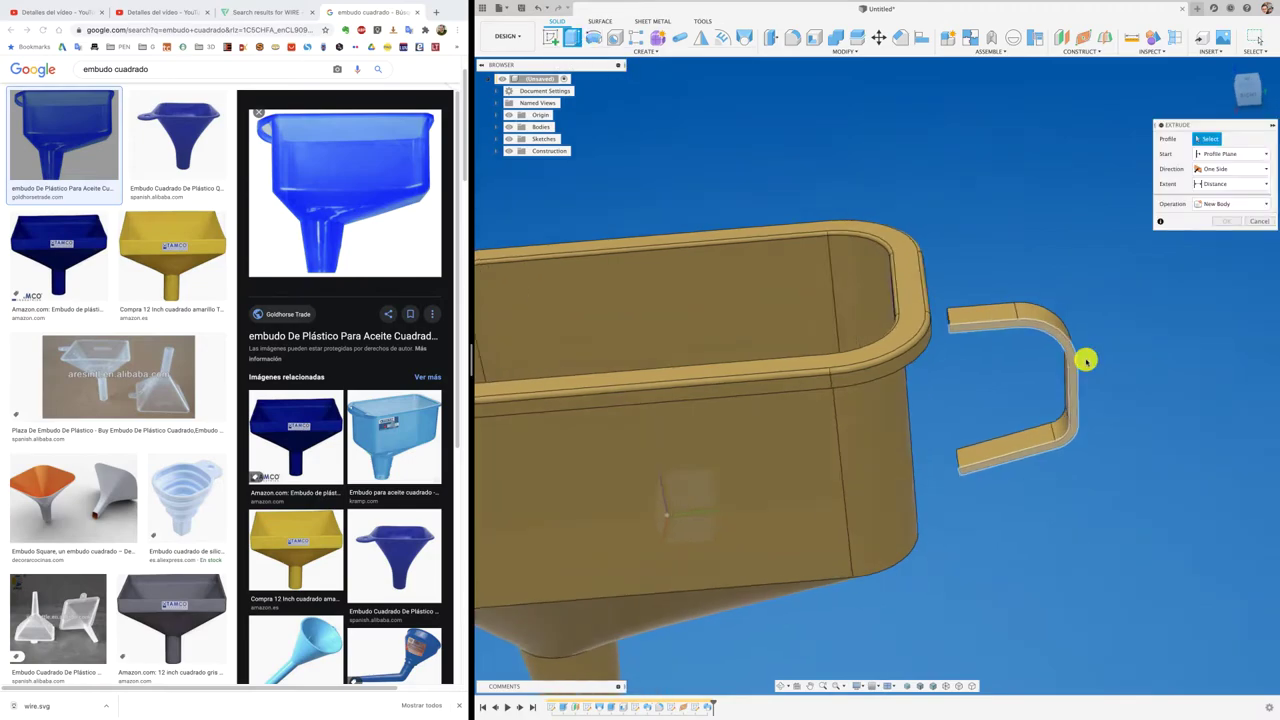
mouse_move(1086, 357)
shift+middle_down()
mouse_move(1006, 380)
mouse_move(1012, 443)
mouse_move(1028, 440)
shift+middle_up()
click(1007, 460)
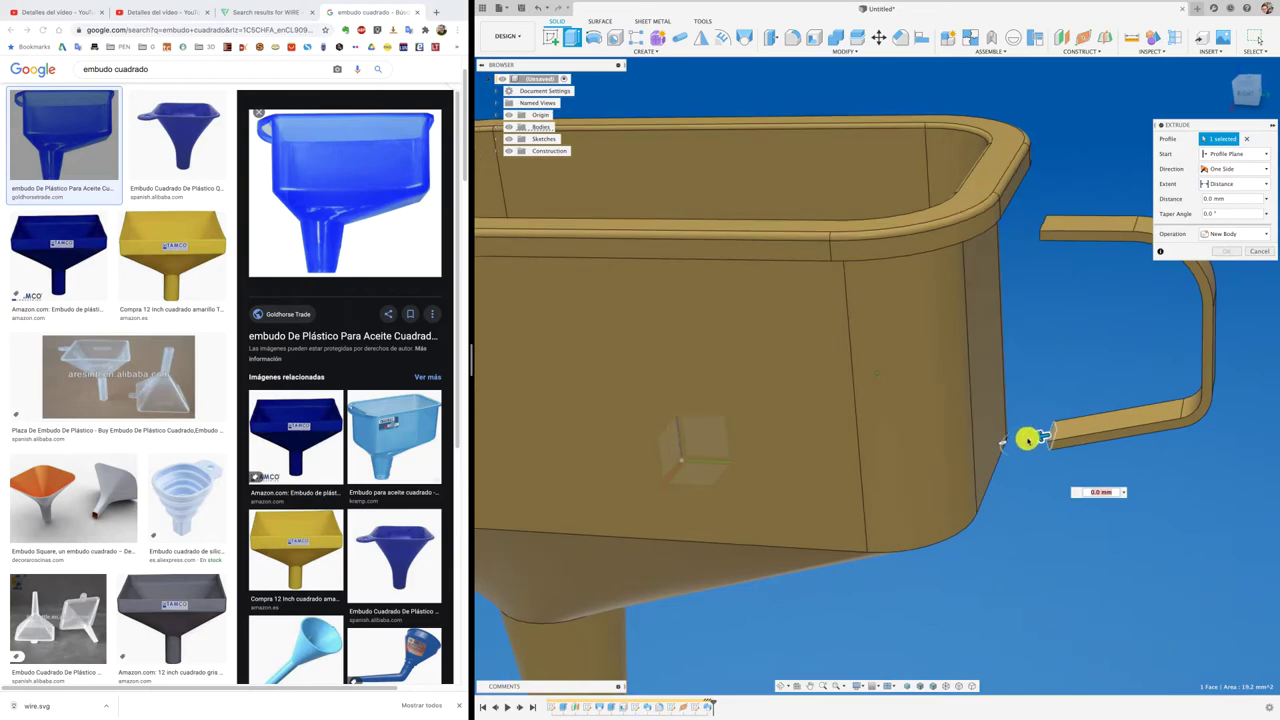
drag(1040, 437, 982, 440)
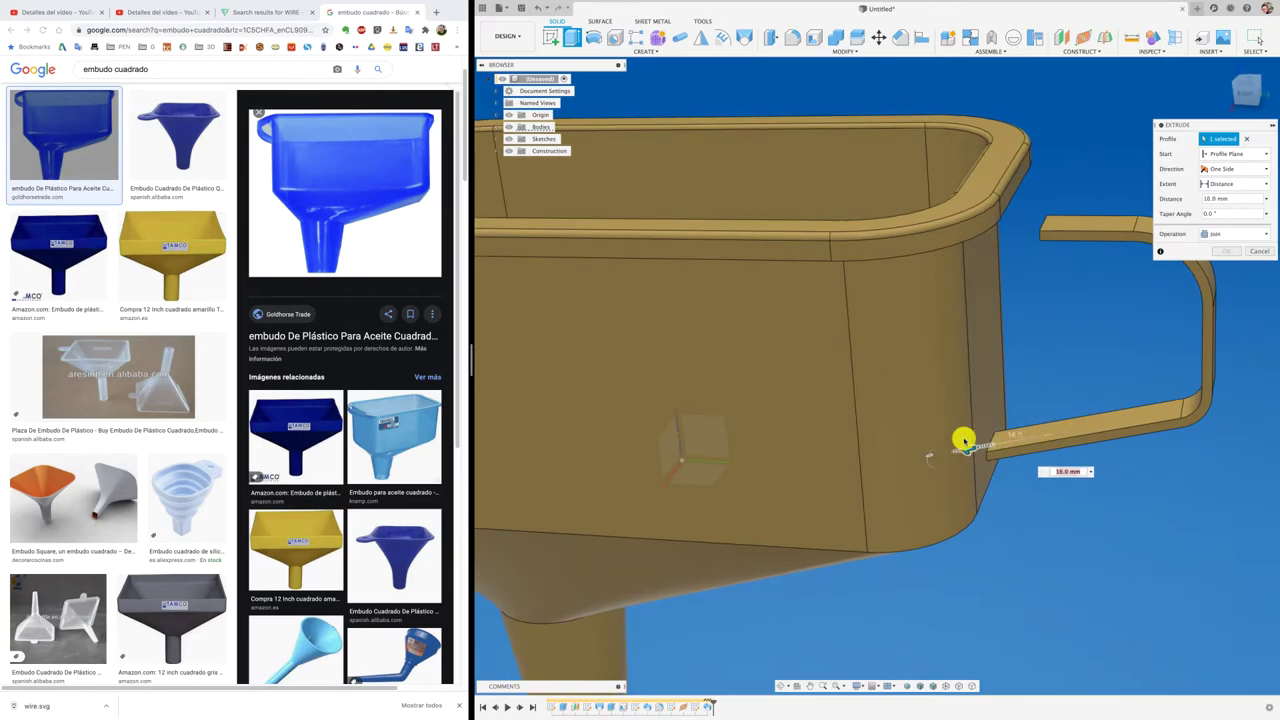
scroll(963, 440, up, 5)
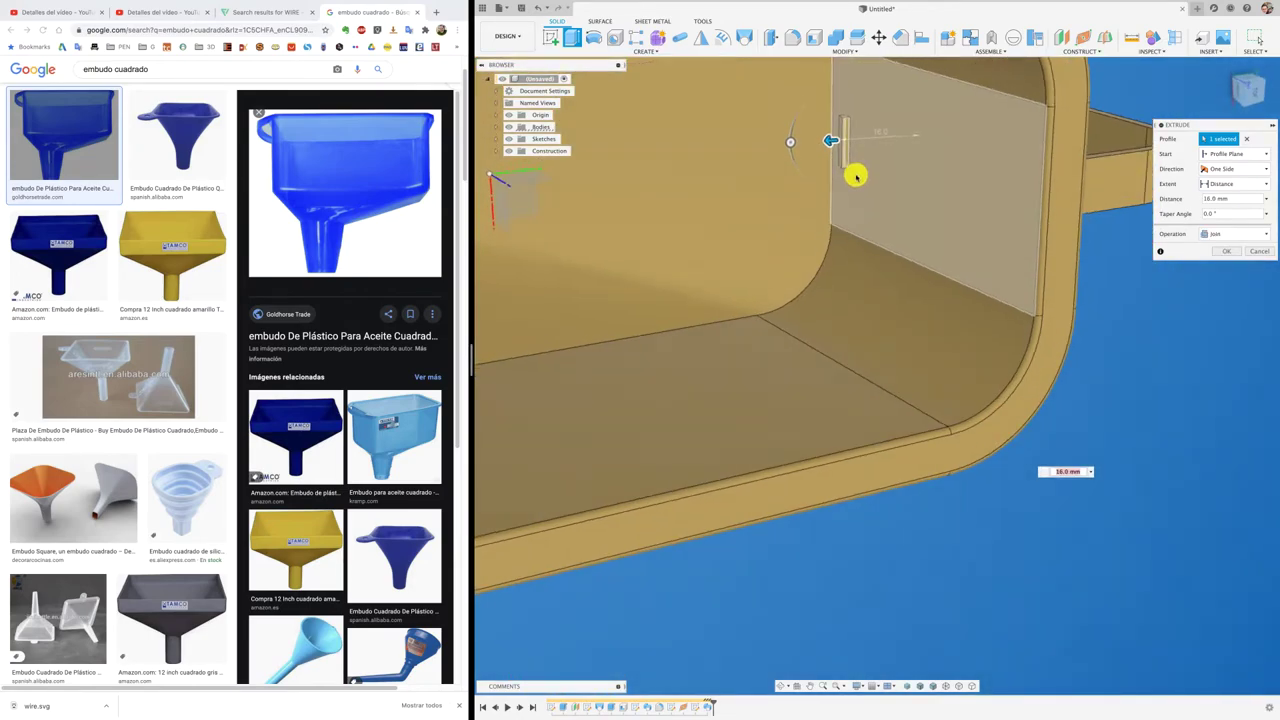
scroll(856, 176, down, 3)
scroll(931, 300, down, 3)
scroll(937, 366, down, 2)
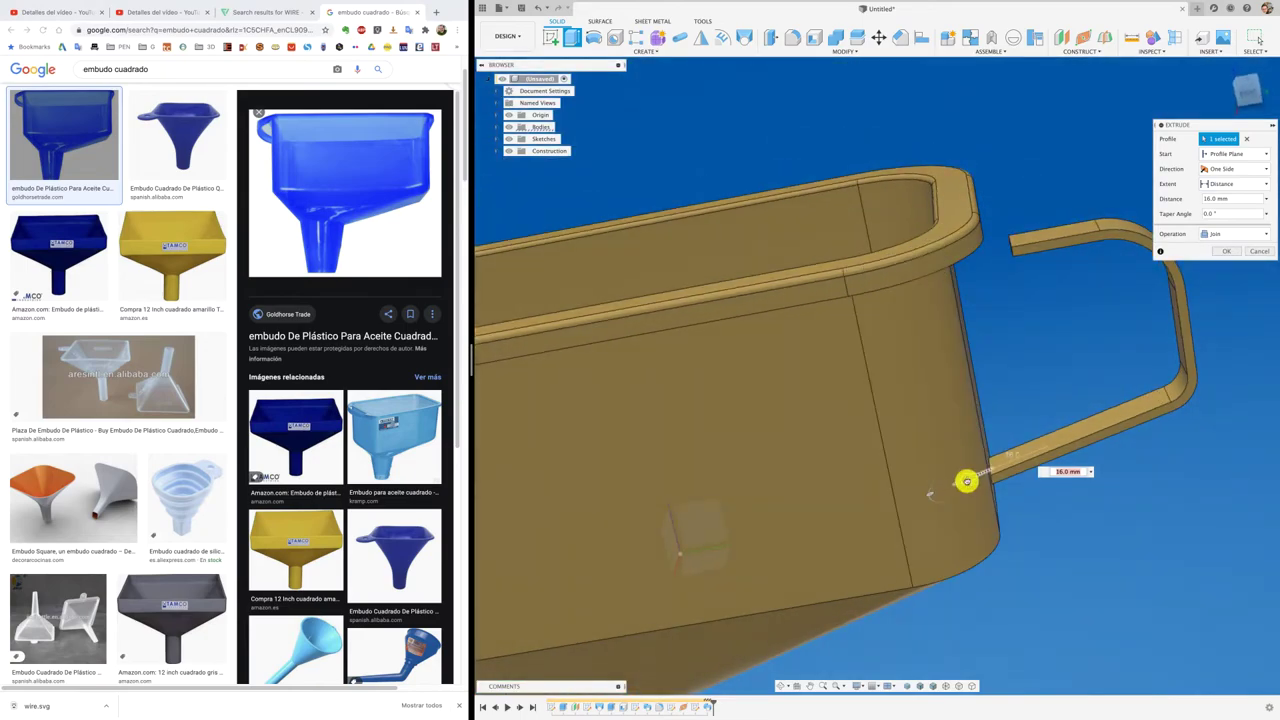
drag(966, 481, 1007, 463)
click(1234, 187)
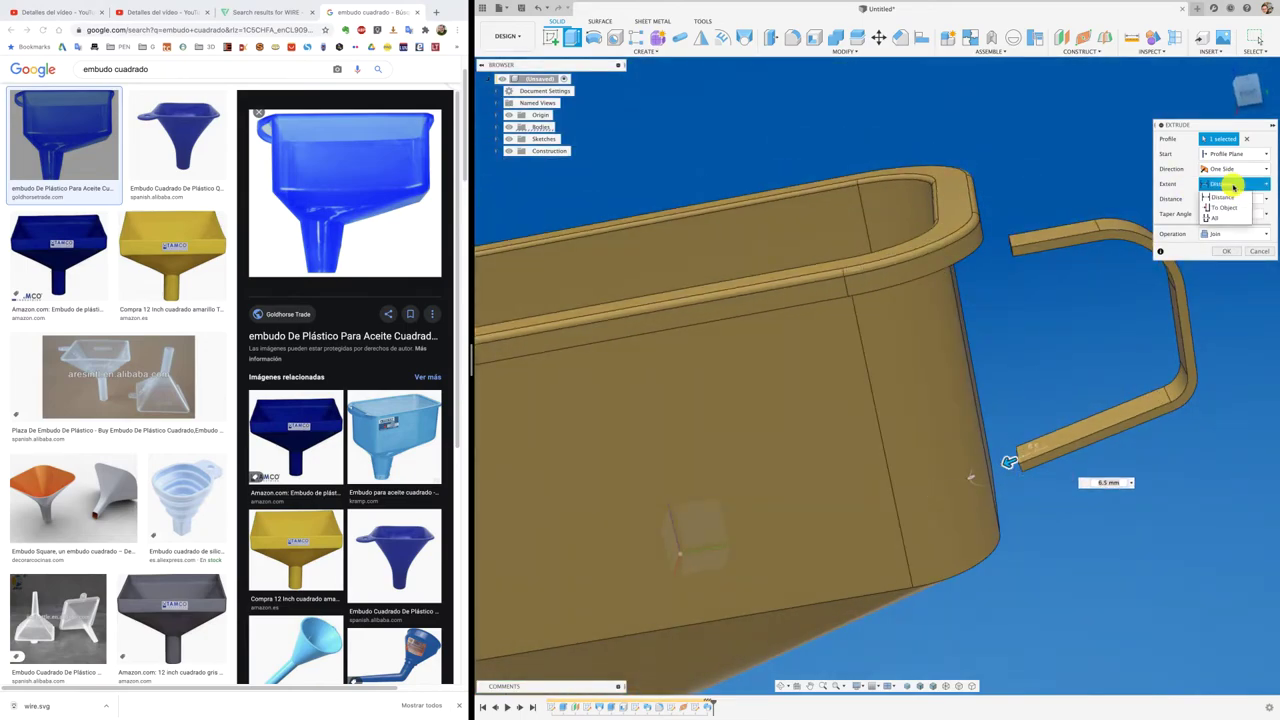
click(1229, 210)
shift+middle_drag(1228, 206, 1057, 331)
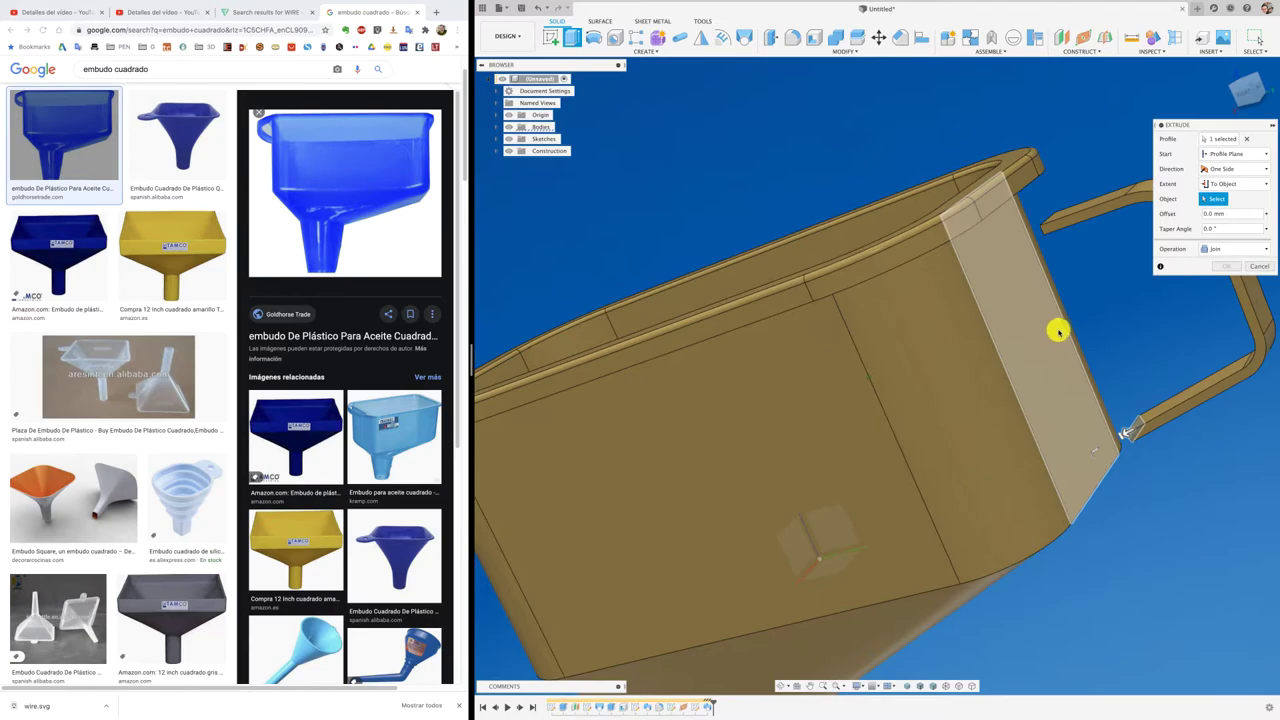
click(1052, 335)
click(1224, 300)
Extrude the handle's upper end face To Object up to the funnel side wall, joining it
mouse_move(1224, 300)
shift+middle_down()
mouse_move(1163, 306)
mouse_move(1023, 206)
mouse_move(990, 143)
shift+middle_up()
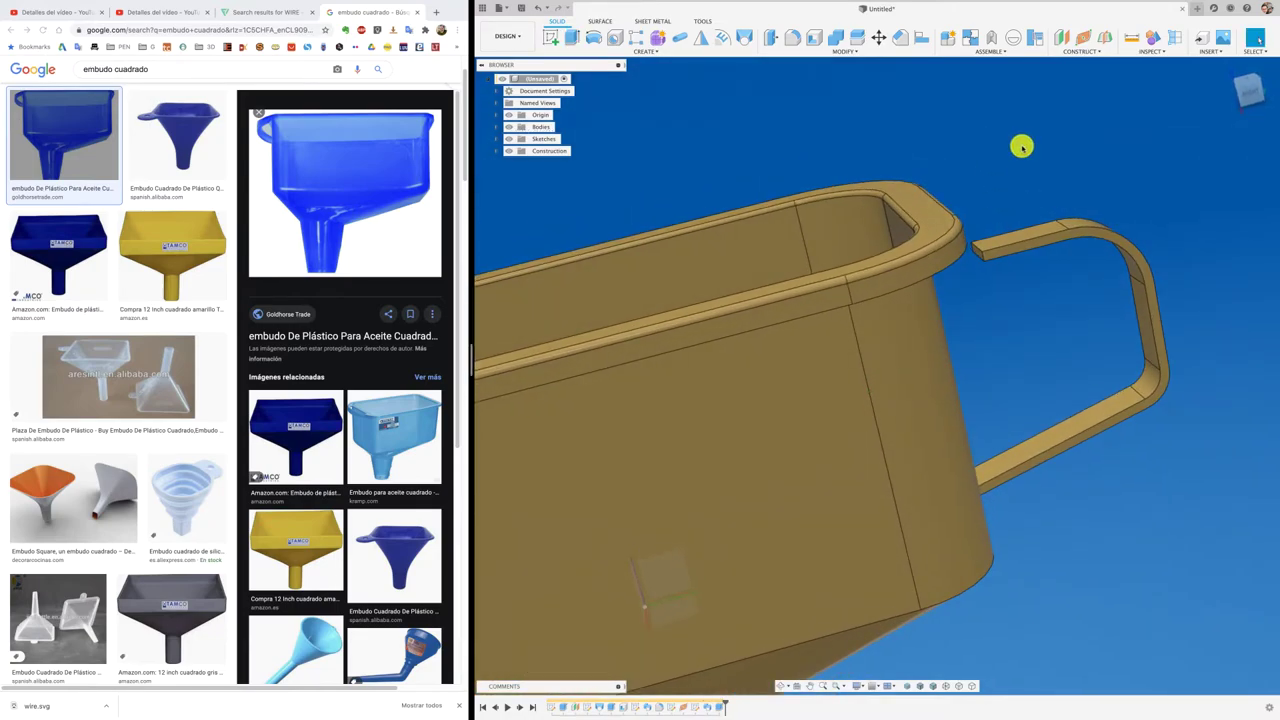
click(576, 38)
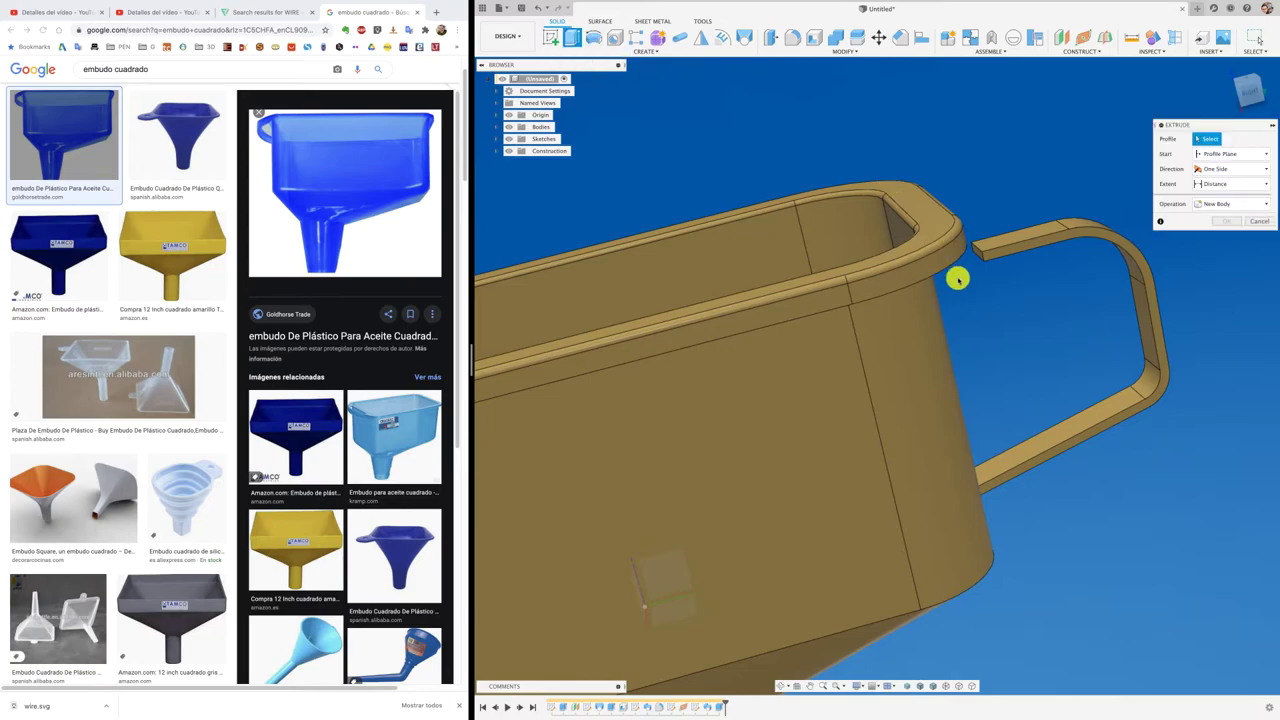
click(977, 253)
shift+middle_drag(975, 266, 1051, 246)
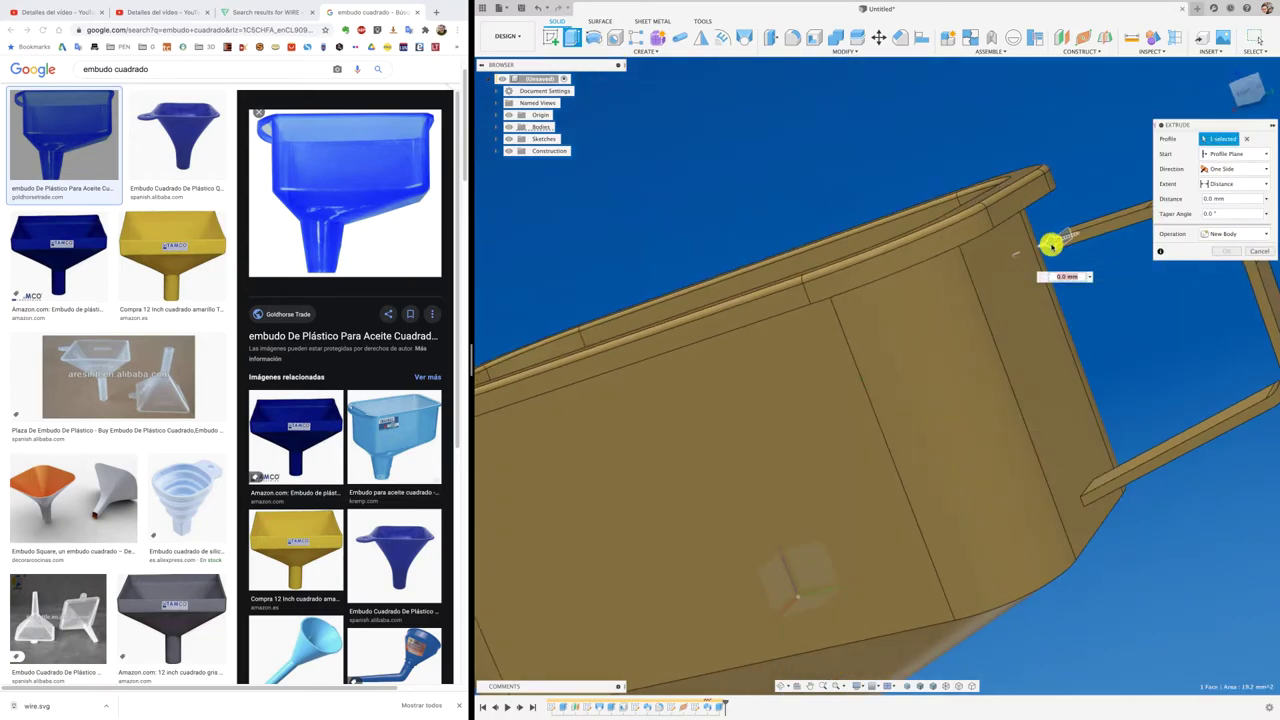
drag(1001, 254, 1049, 257)
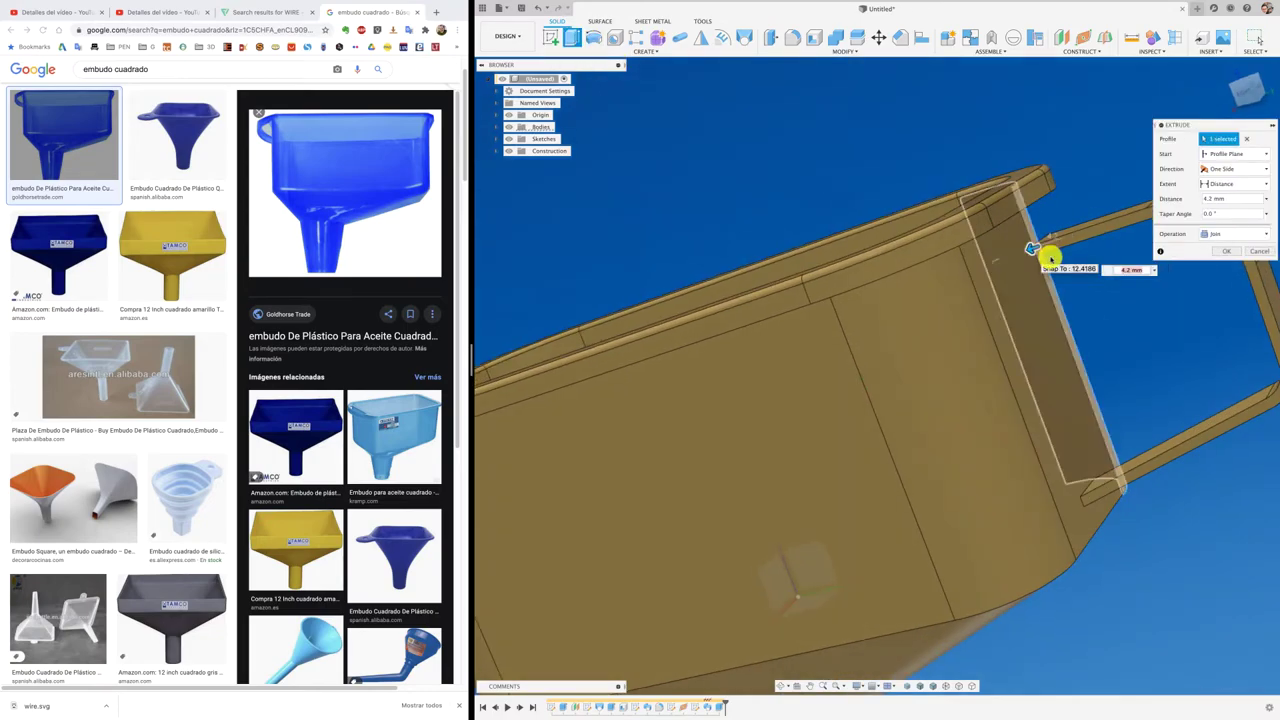
click(1237, 185)
click(1224, 208)
click(1041, 292)
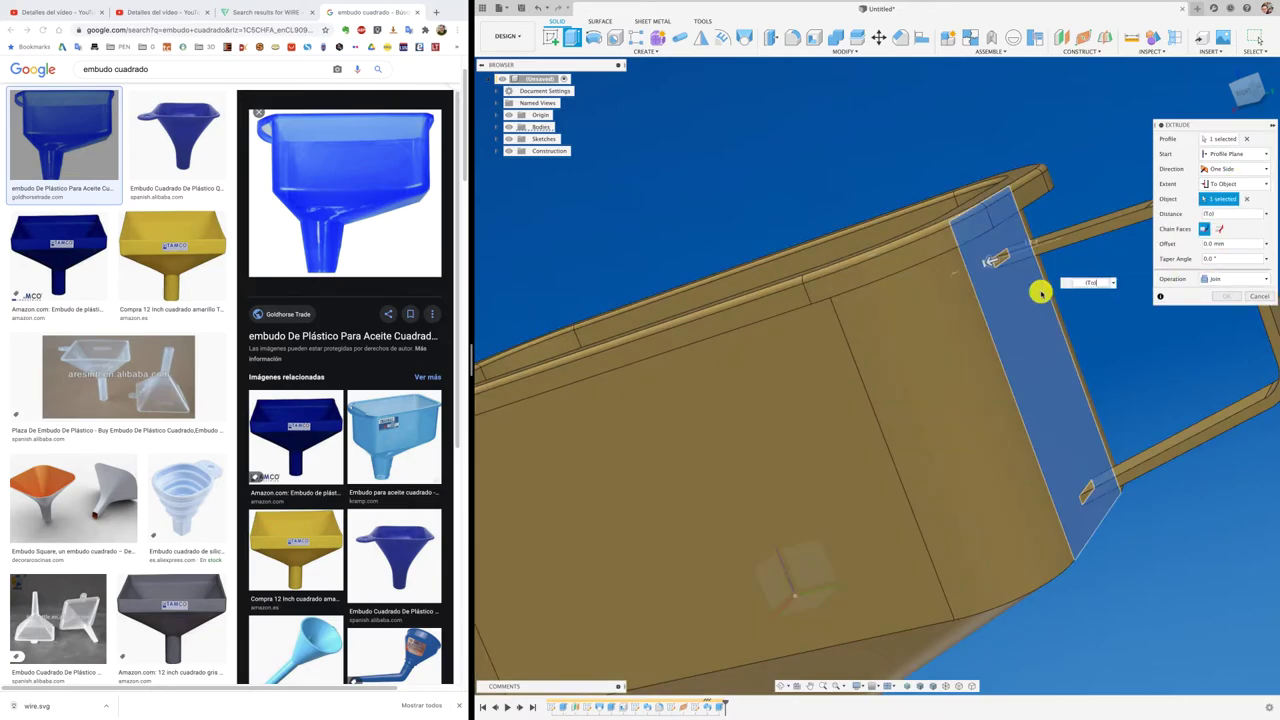
click(1229, 295)
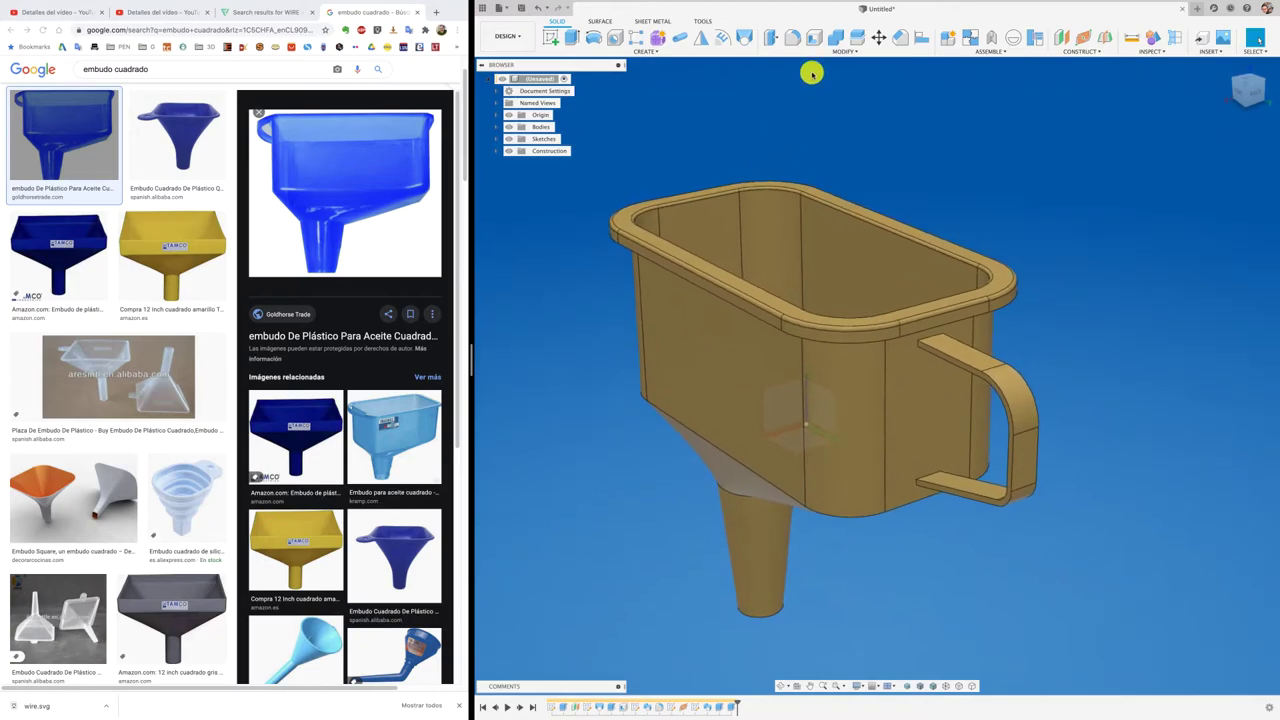
Fillet the handle's edge chains with a 0.5 mm radius
click(795, 37)
click(965, 366)
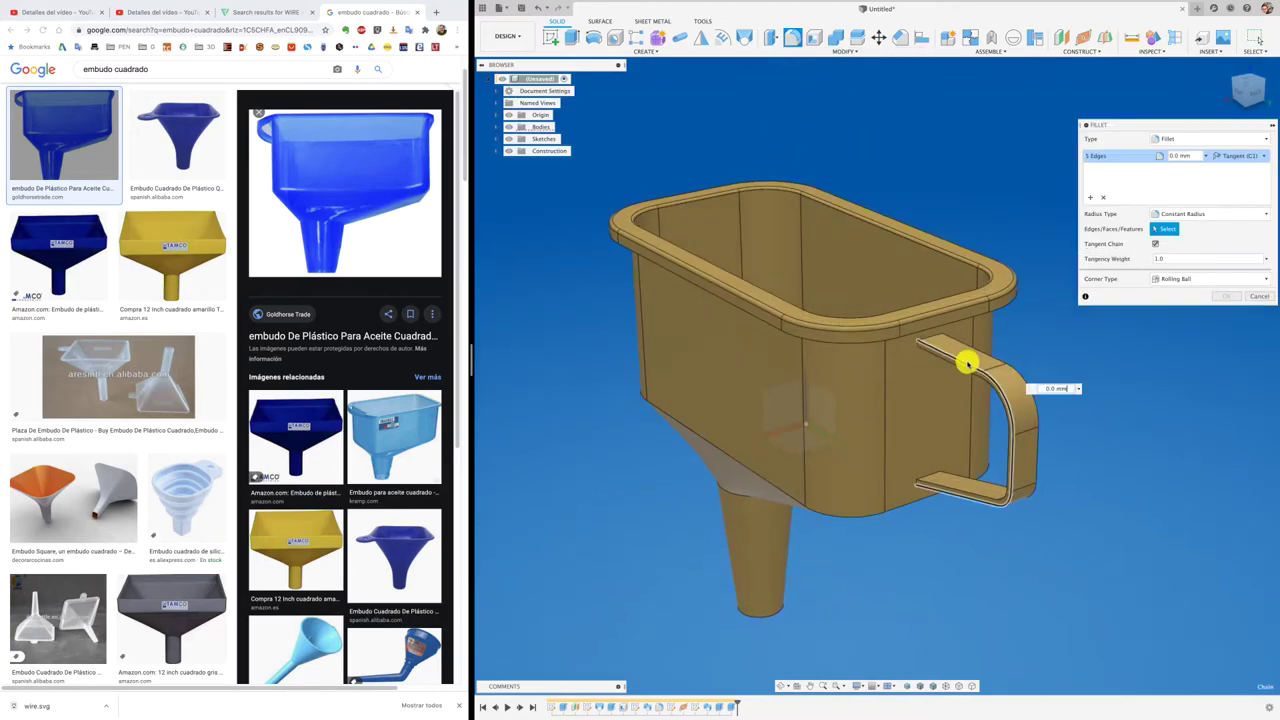
click(977, 362)
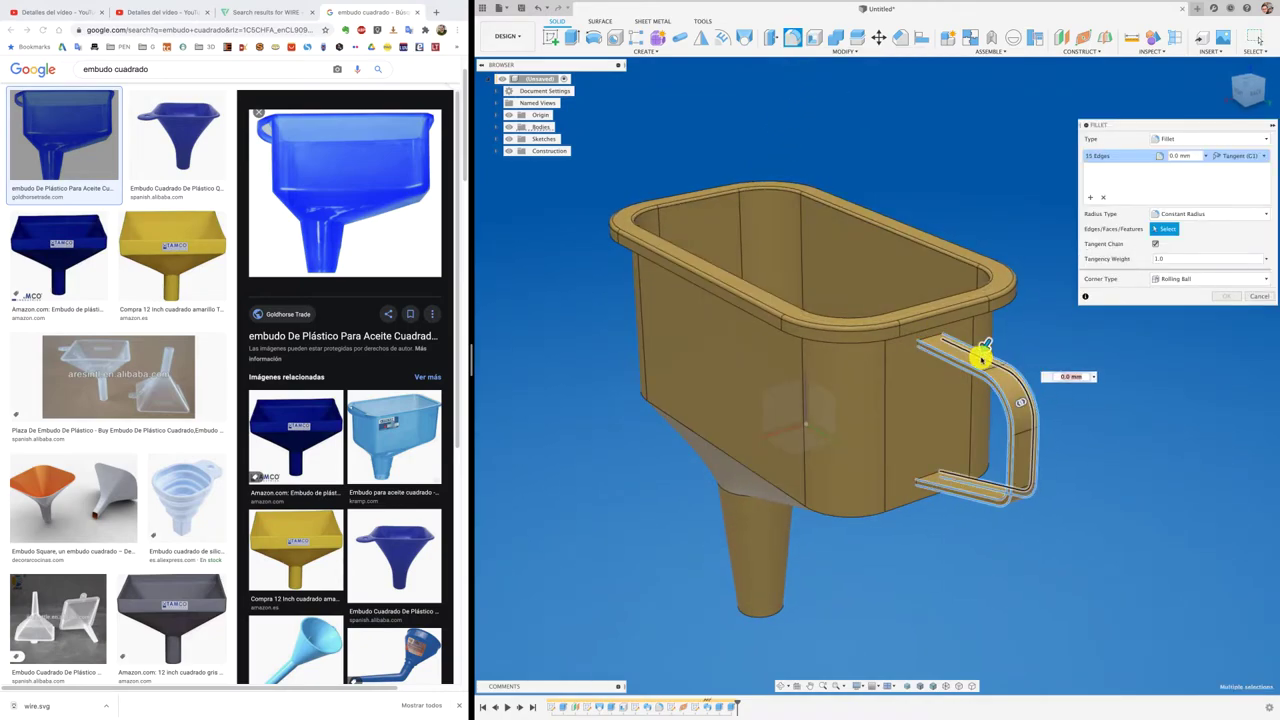
text(1)
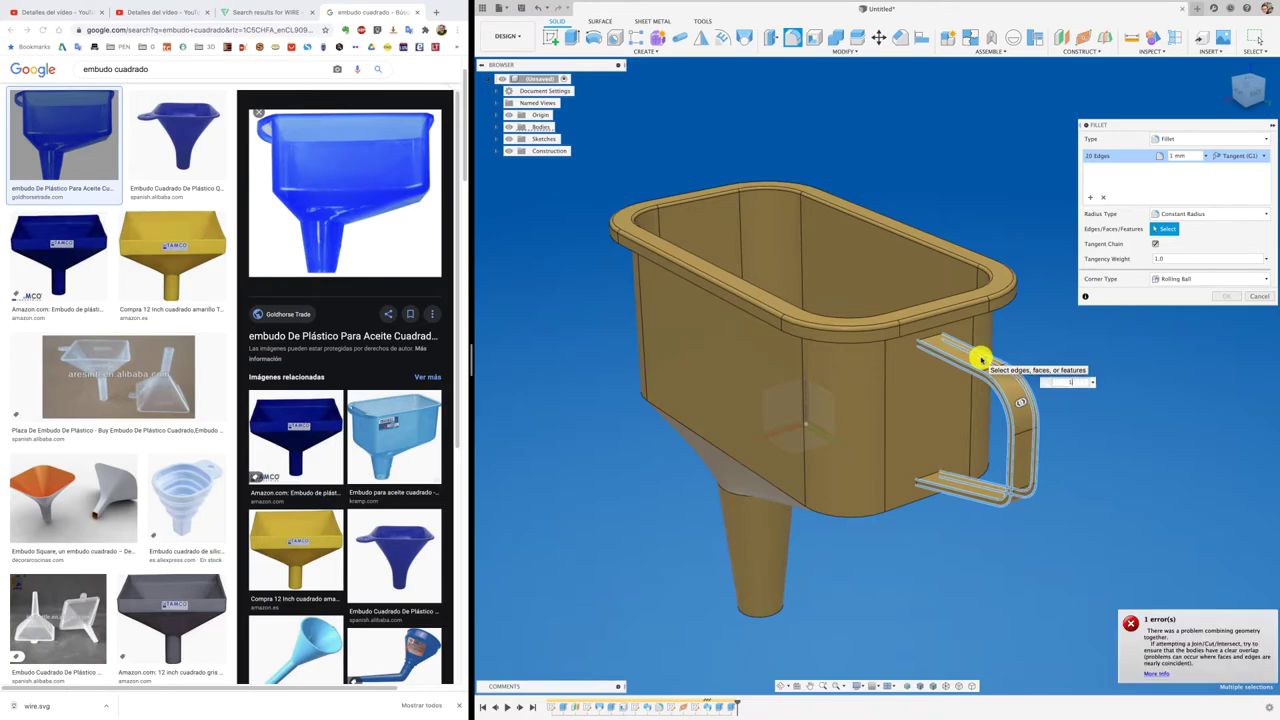
scroll(1085, 393, up, 1)
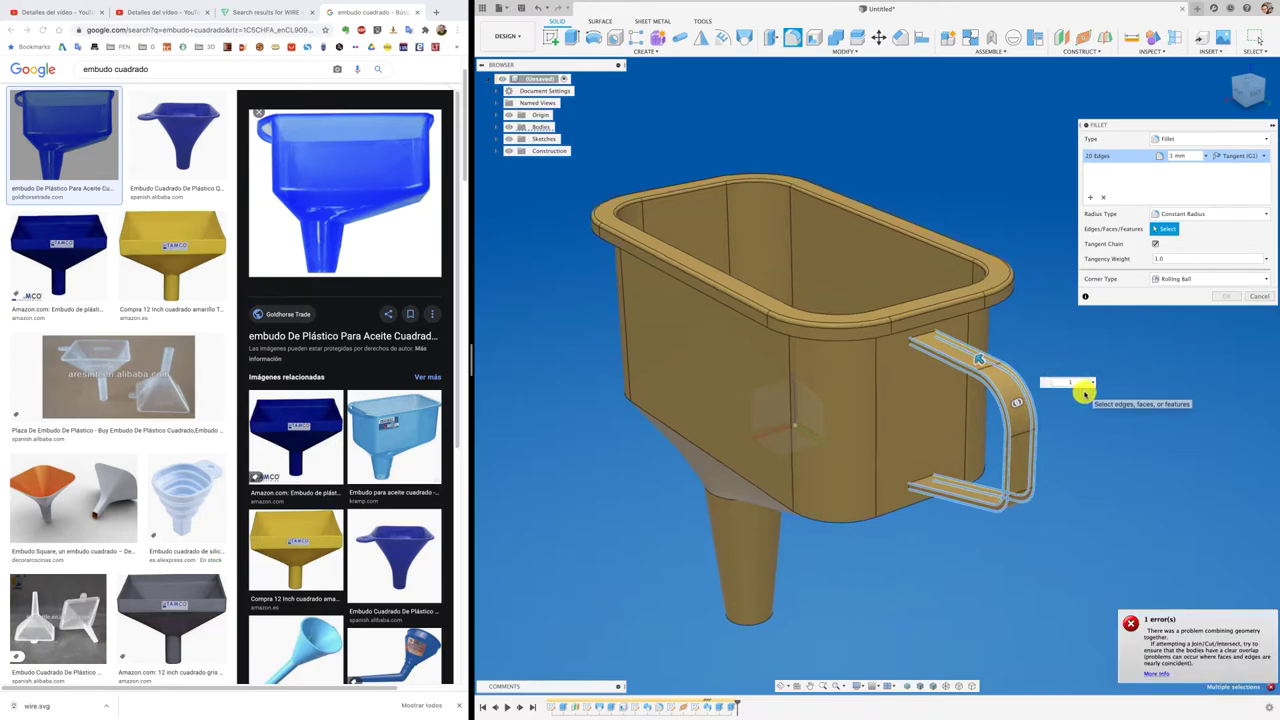
scroll(1085, 393, up, 1)
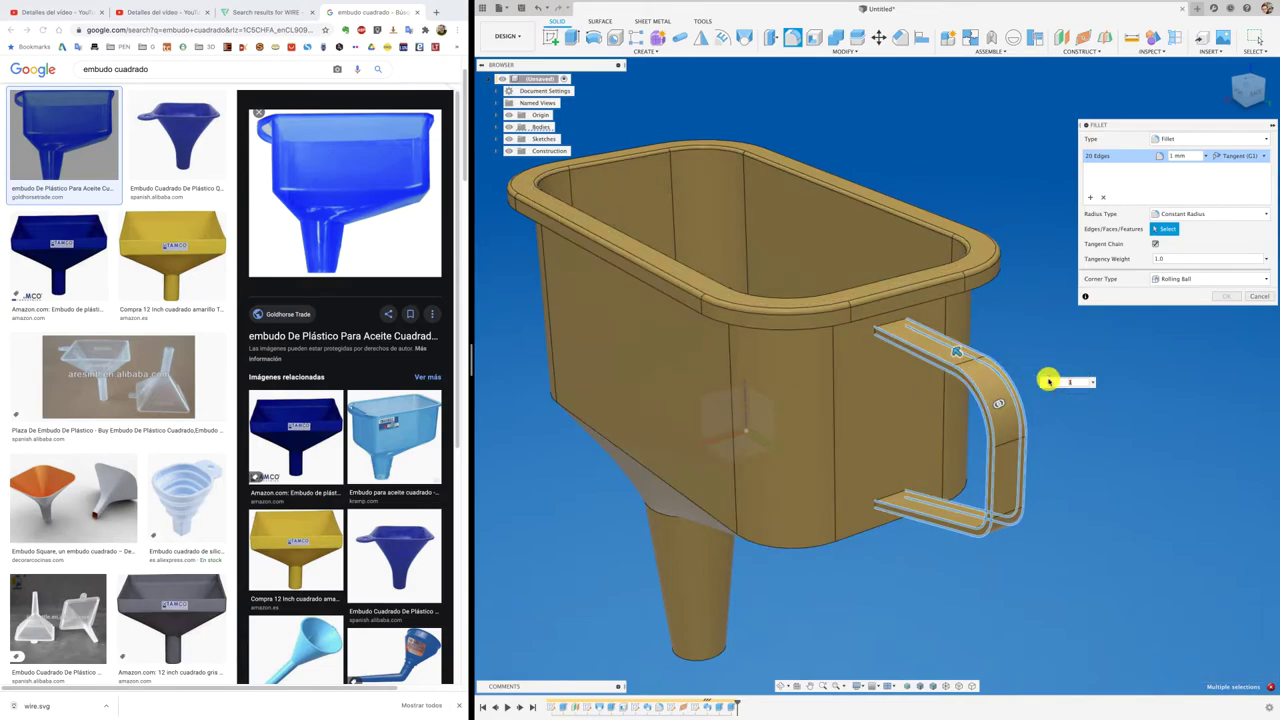
text(.3)
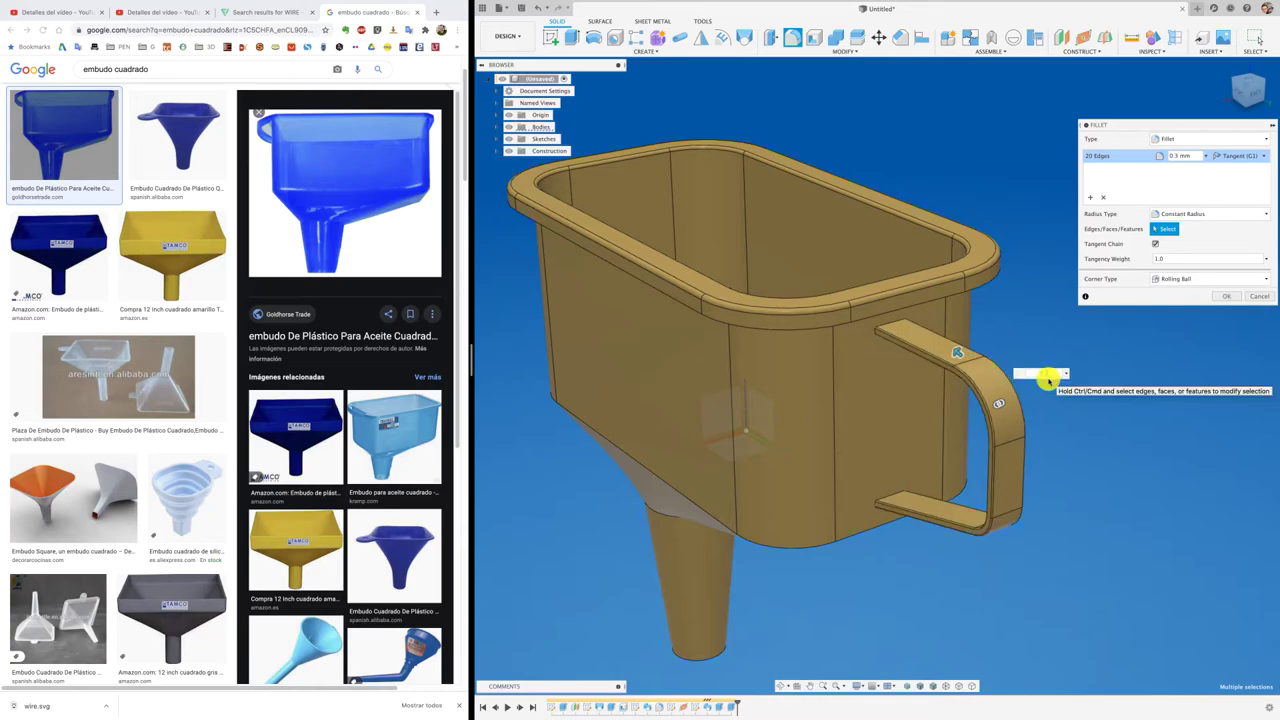
key(BackSpace)
text(5)
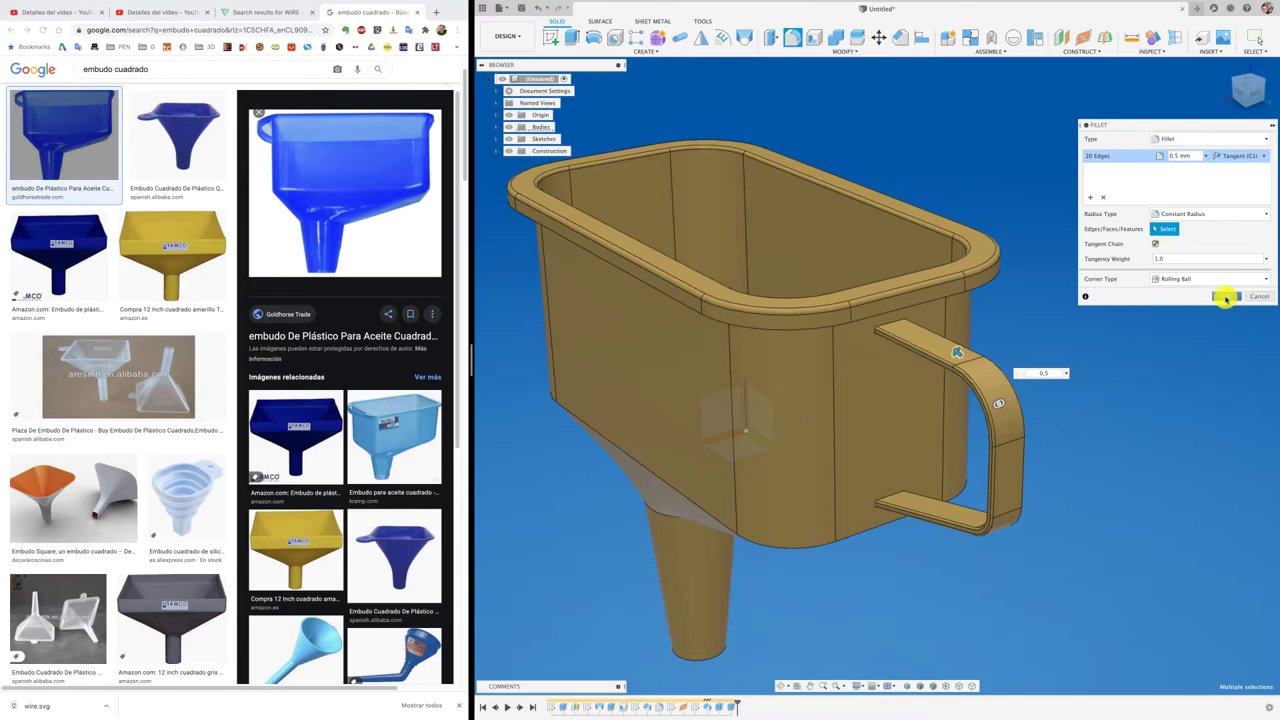
click(1226, 297)
Fillet the edges where the handle meets the wall with a 1.3 mm radius
click(793, 36)
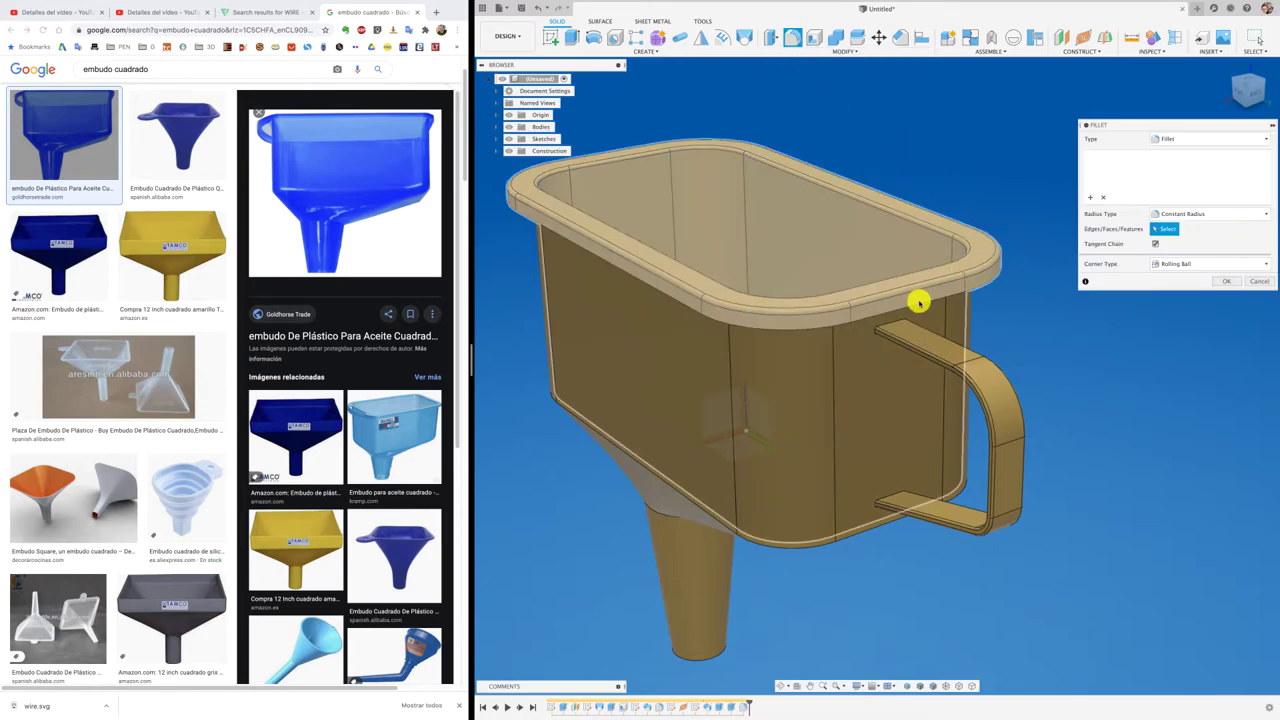
scroll(897, 329, down, 2)
scroll(886, 330, up, 4)
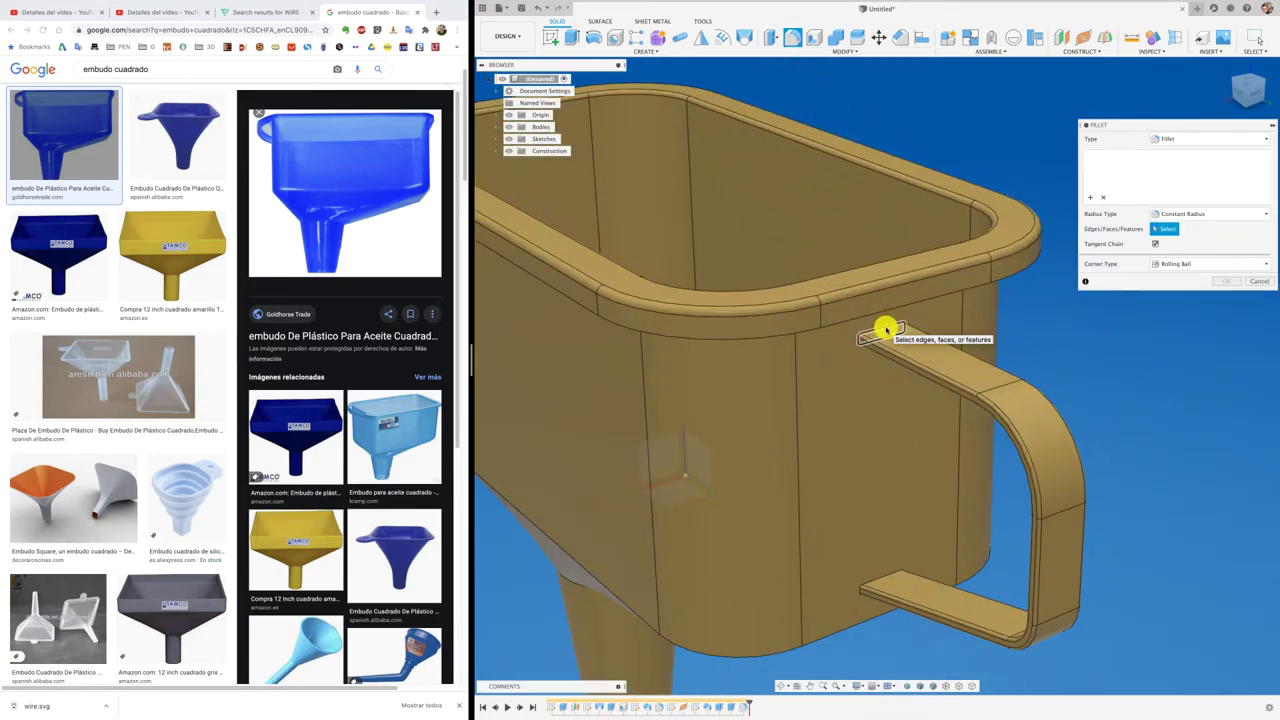
click(886, 330)
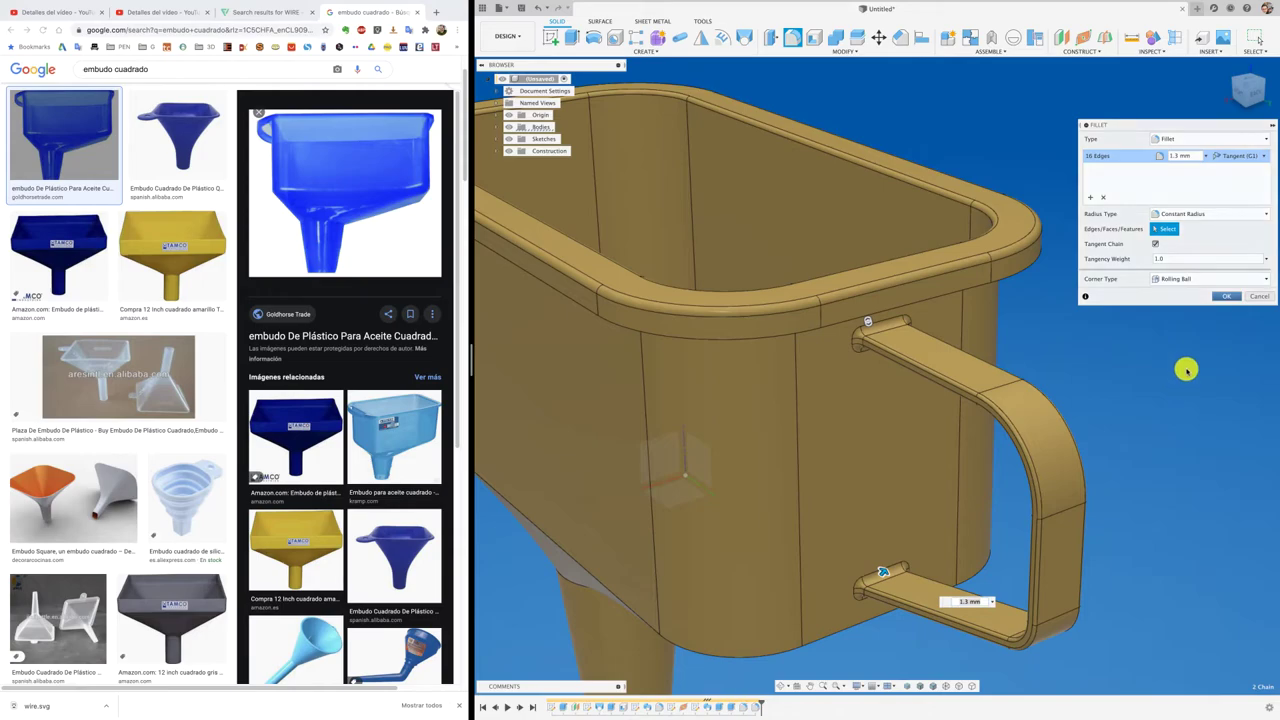
key(Return)
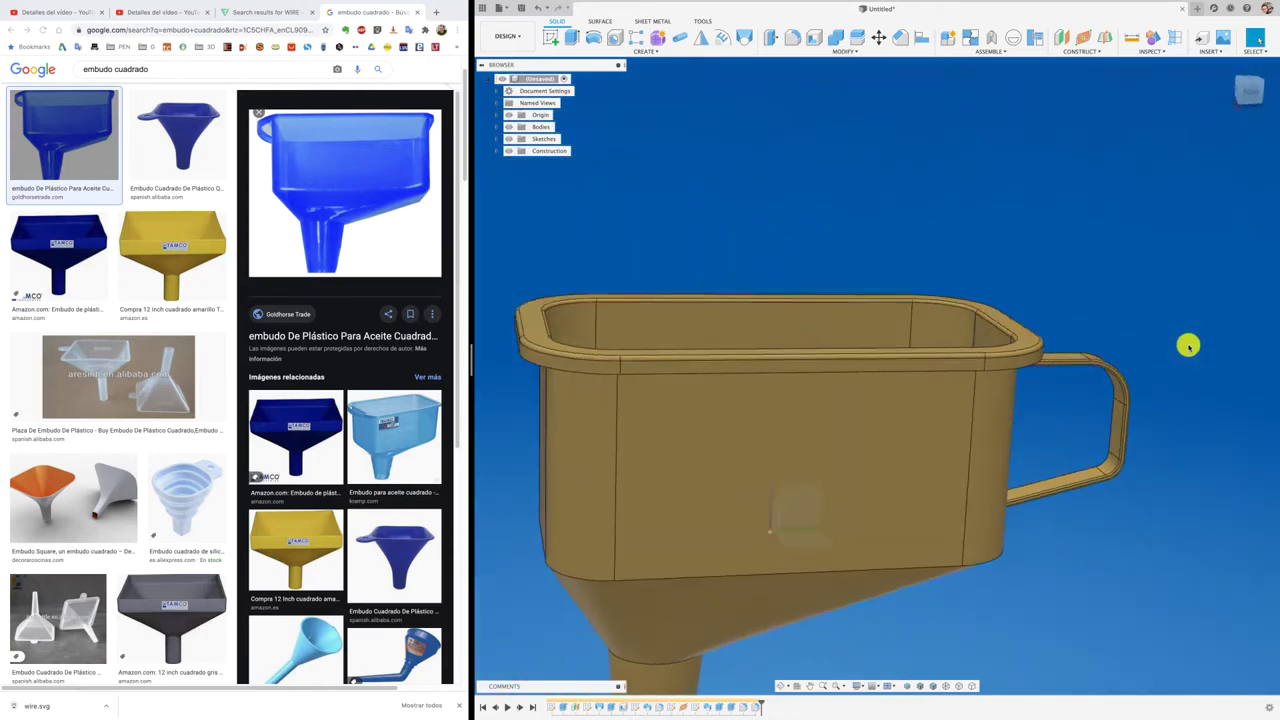
Start a sketch on the rim lip's front face and draw a thin centre rectangle on it
shift+middle_drag(765, 454, 521, 350)
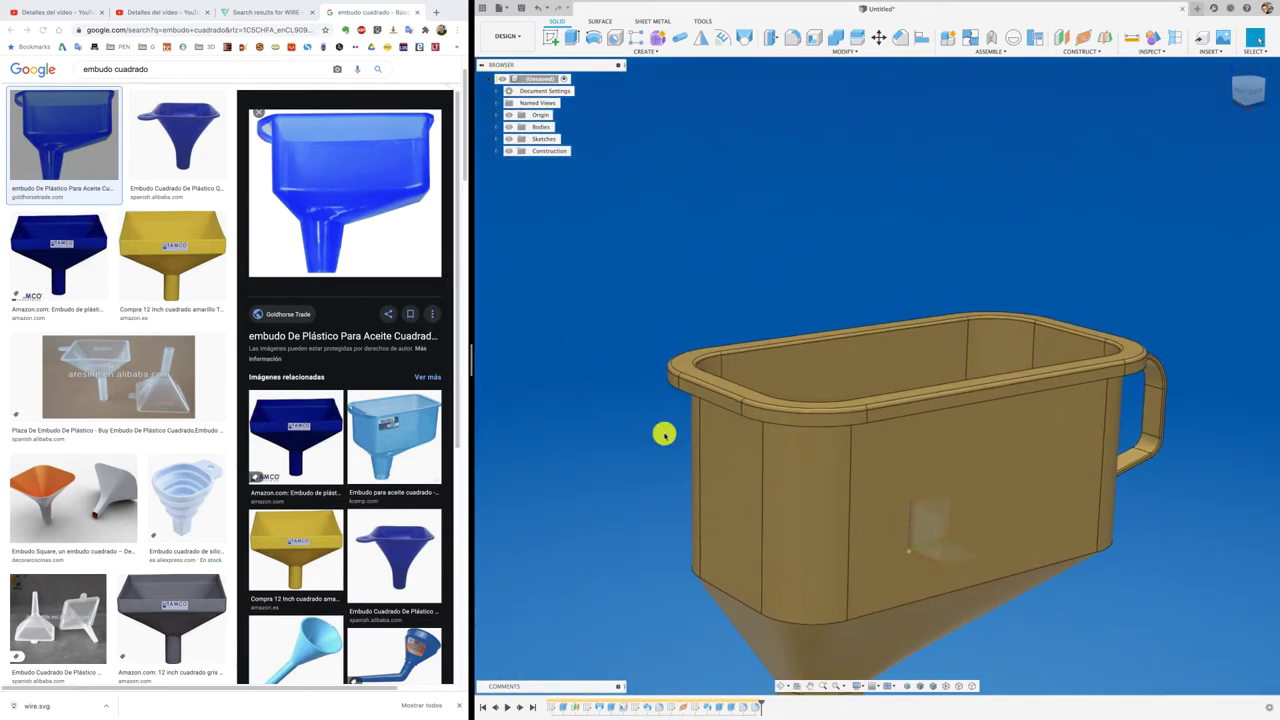
mouse_move(683, 414)
shift+middle_down()
mouse_move(703, 417)
mouse_move(736, 386)
shift+middle_up()
scroll(736, 386, up, 3)
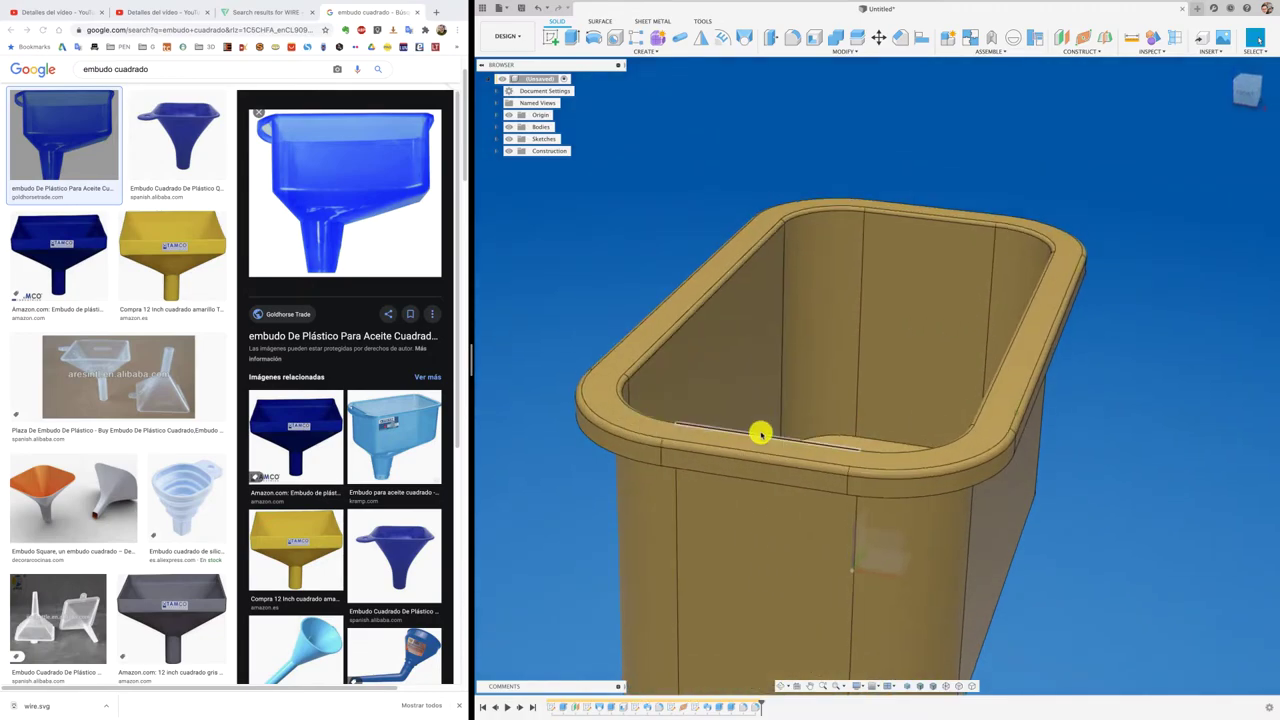
mouse_move(760, 431)
shift+middle_down()
mouse_move(786, 471)
mouse_move(613, 261)
shift+middle_up()
click(556, 42)
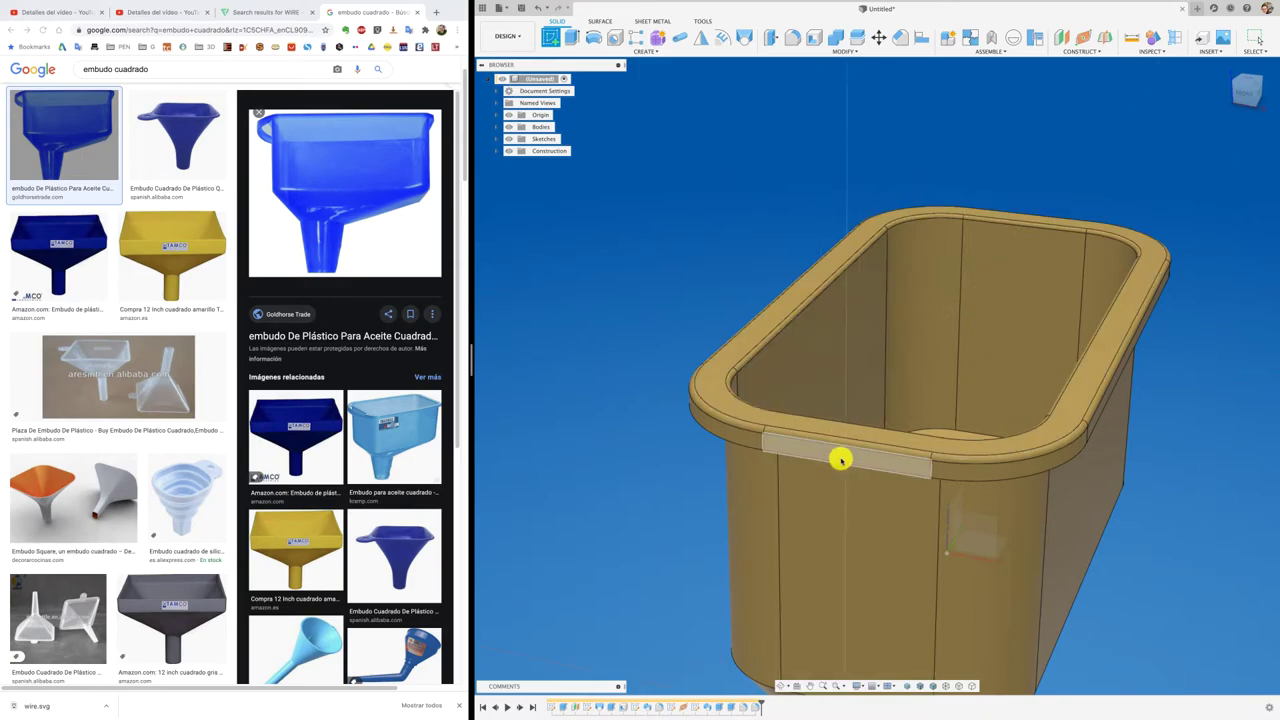
click(843, 457)
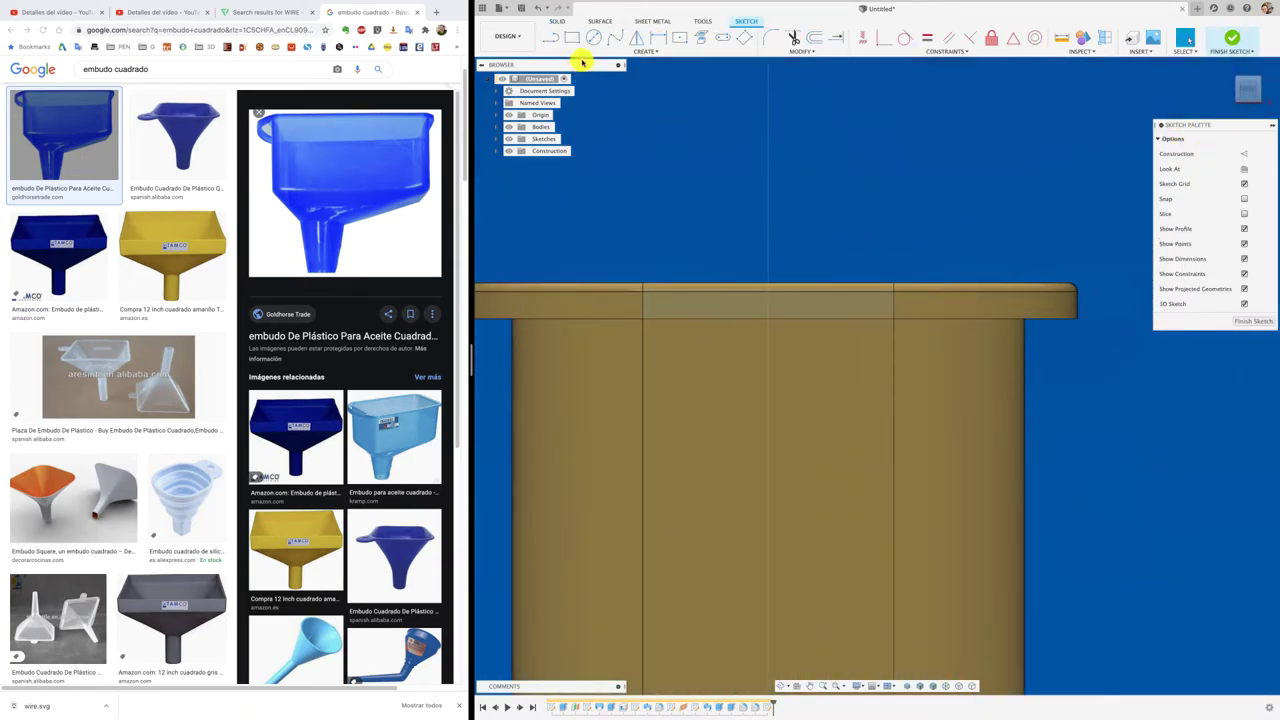
click(676, 38)
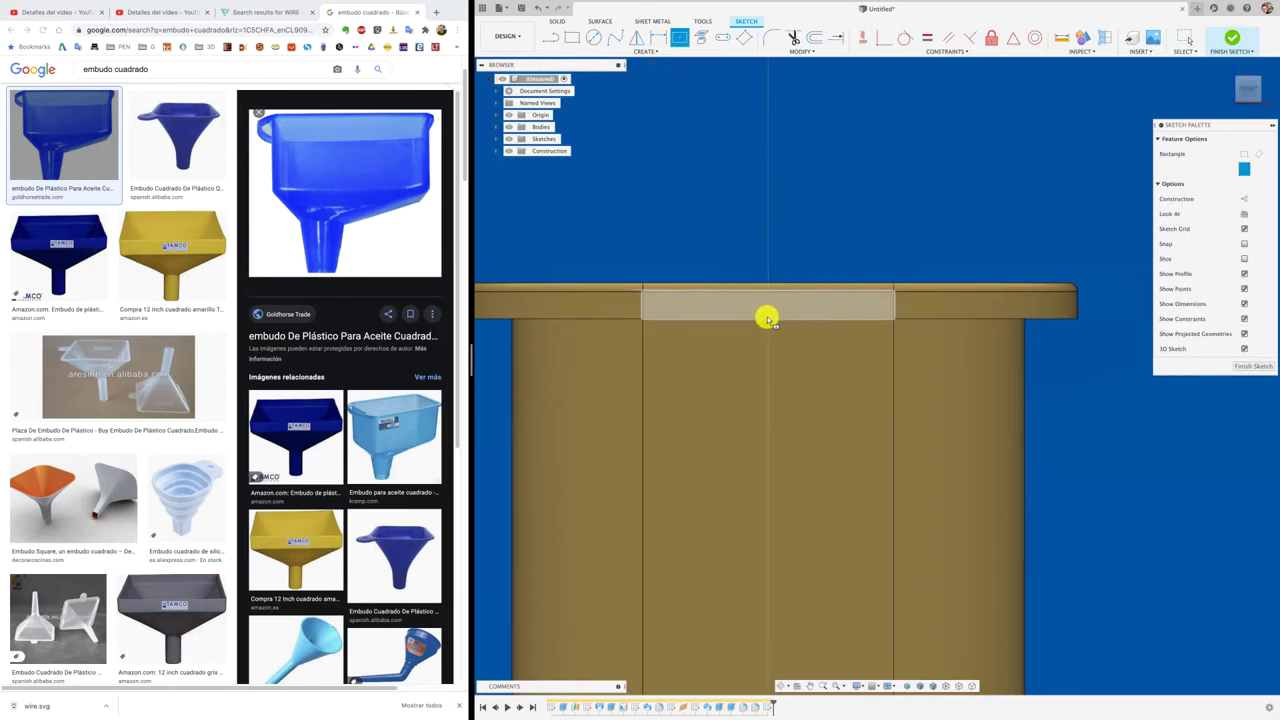
click(768, 318)
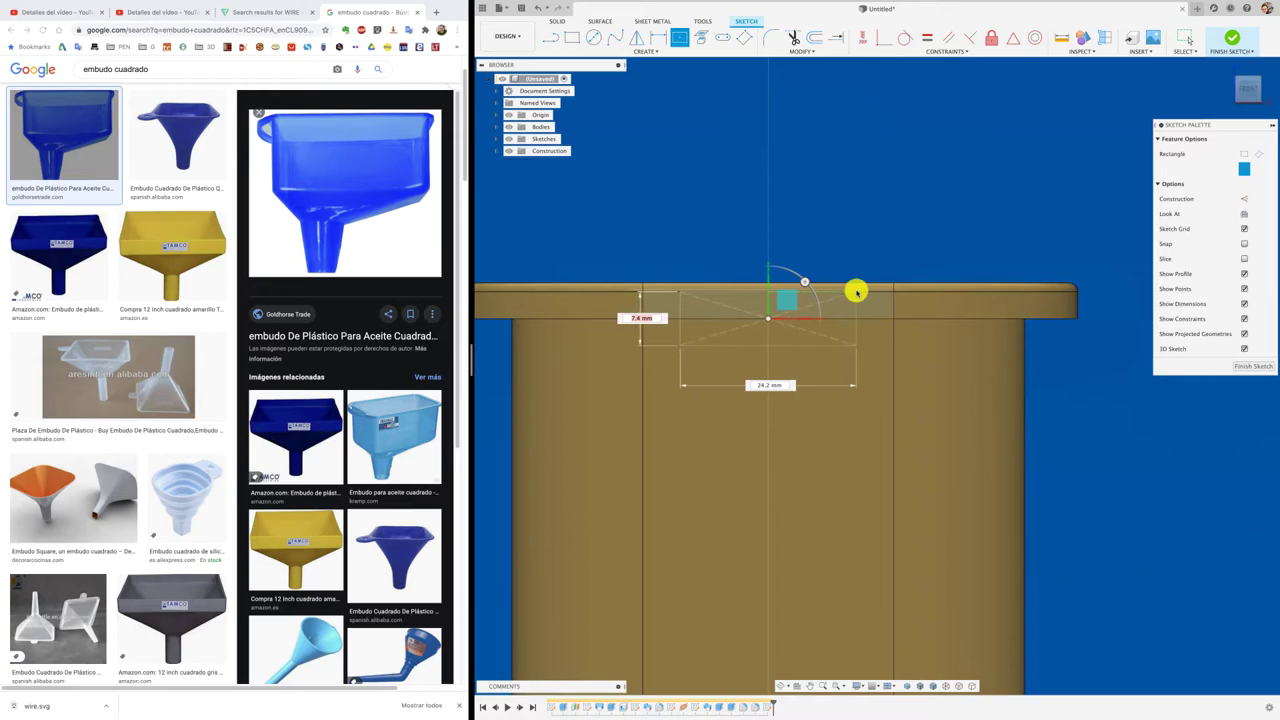
click(866, 292)
shift+scroll(829, 217, down, 10)
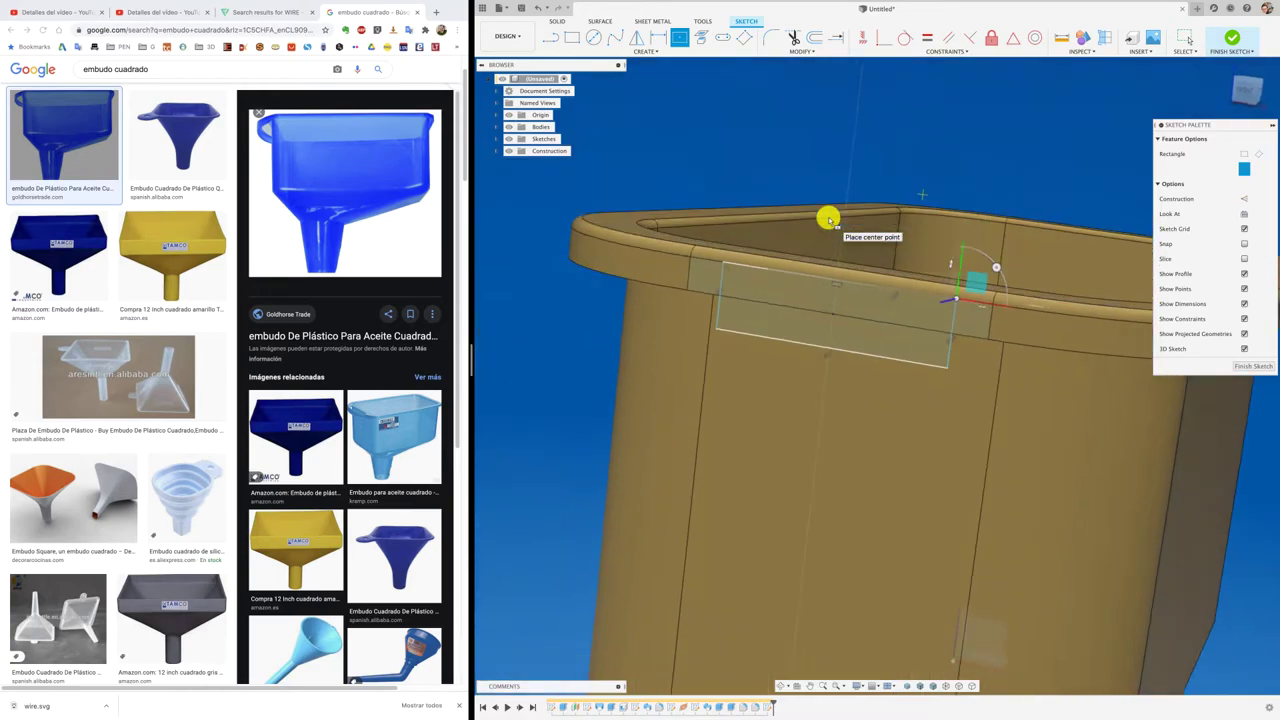
shift+scroll(829, 217, down, 3)
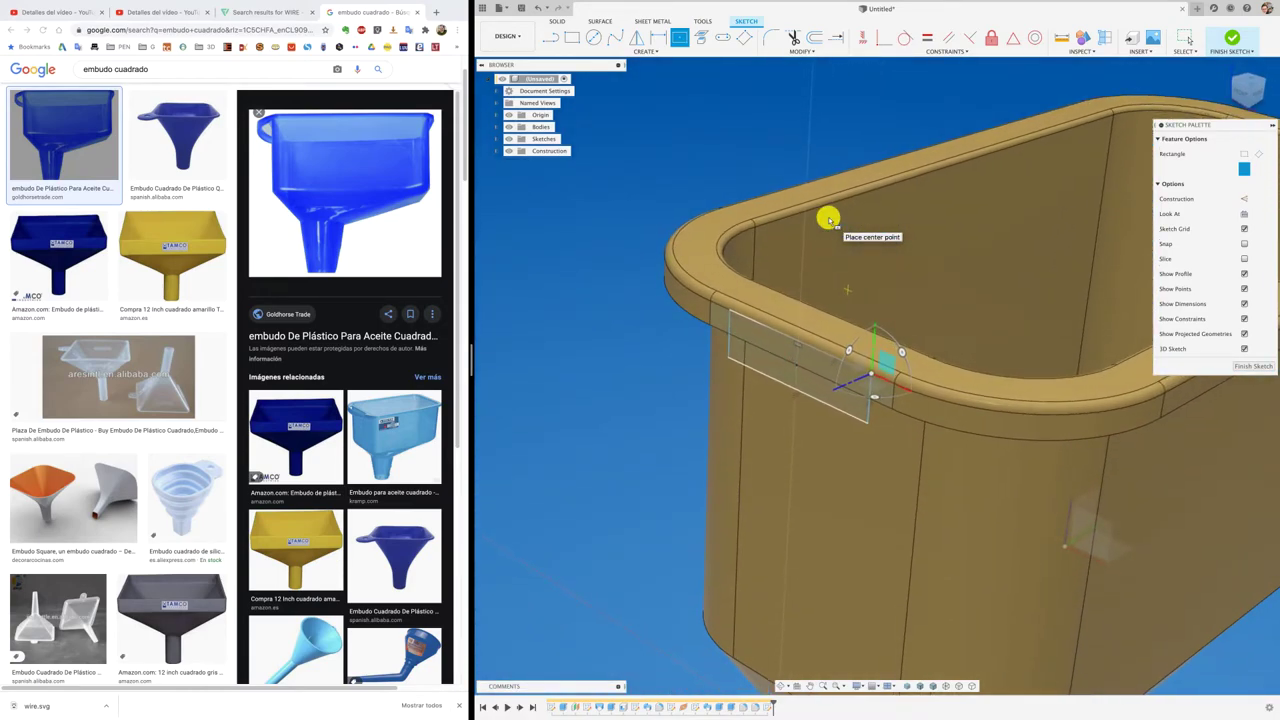
Extrude the rim rectangle as a 3.4 mm cut into the rim lip
key(e)
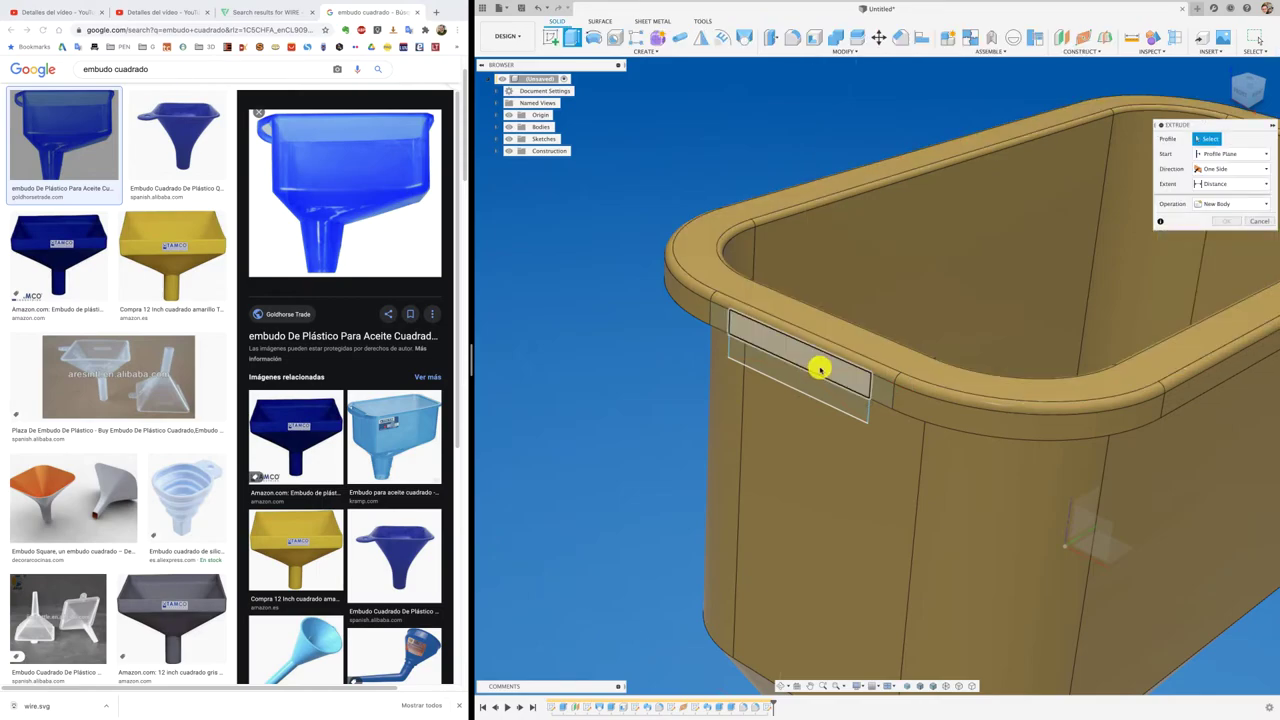
click(818, 364)
drag(792, 358, 791, 369)
shift+scroll(791, 369, up, 10)
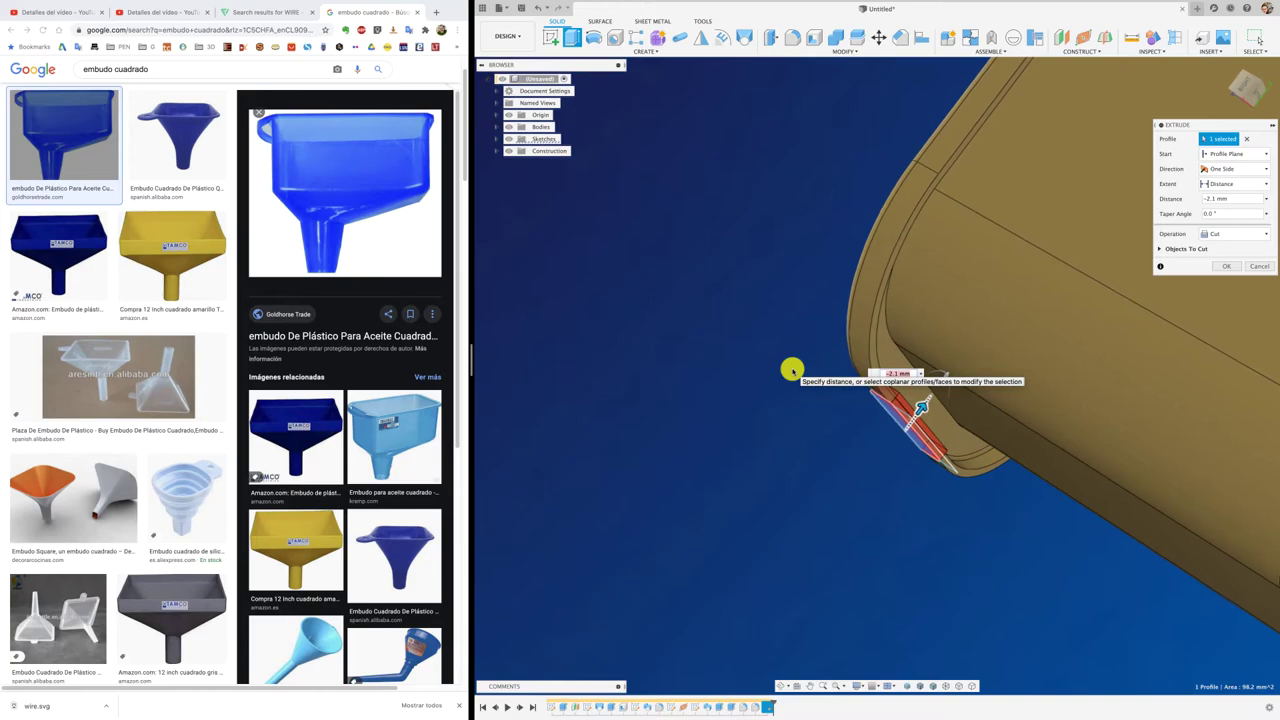
shift+middle_drag(791, 369, 886, 403)
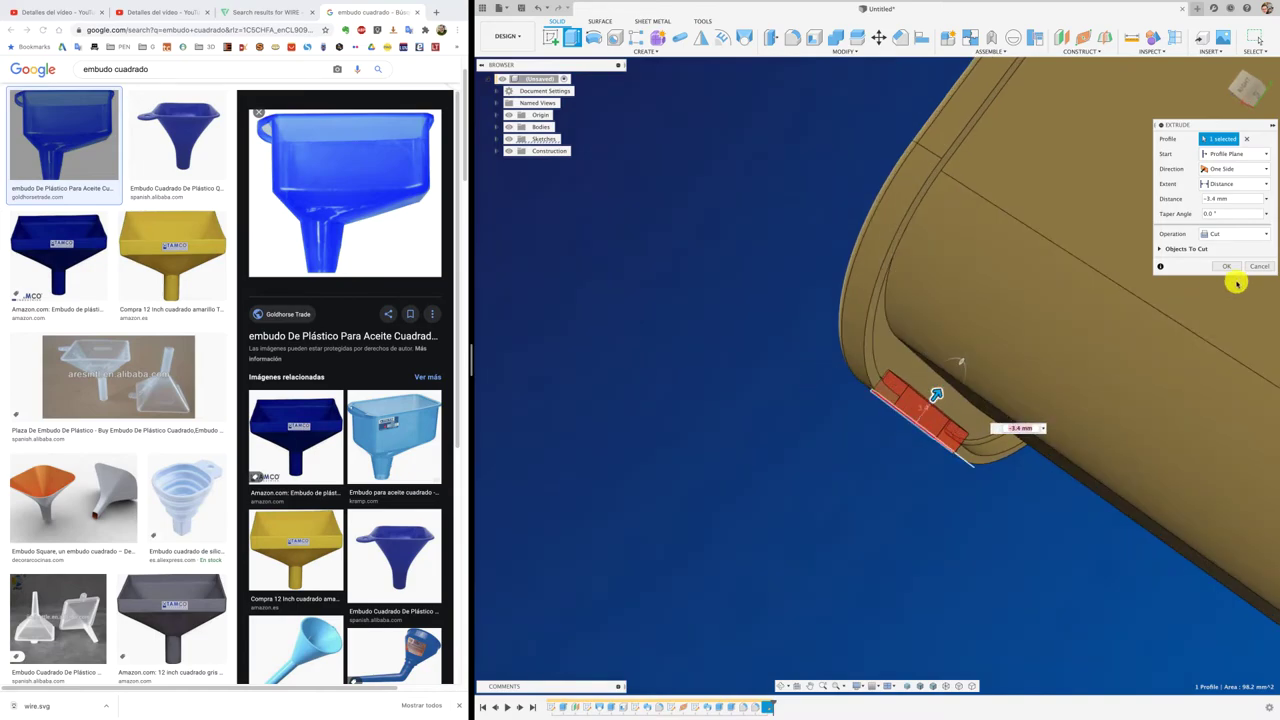
click(1226, 268)
Orbit and zoom around the funnel to inspect the new notch in the rim
shift+middle_drag(1183, 297, 873, 463)
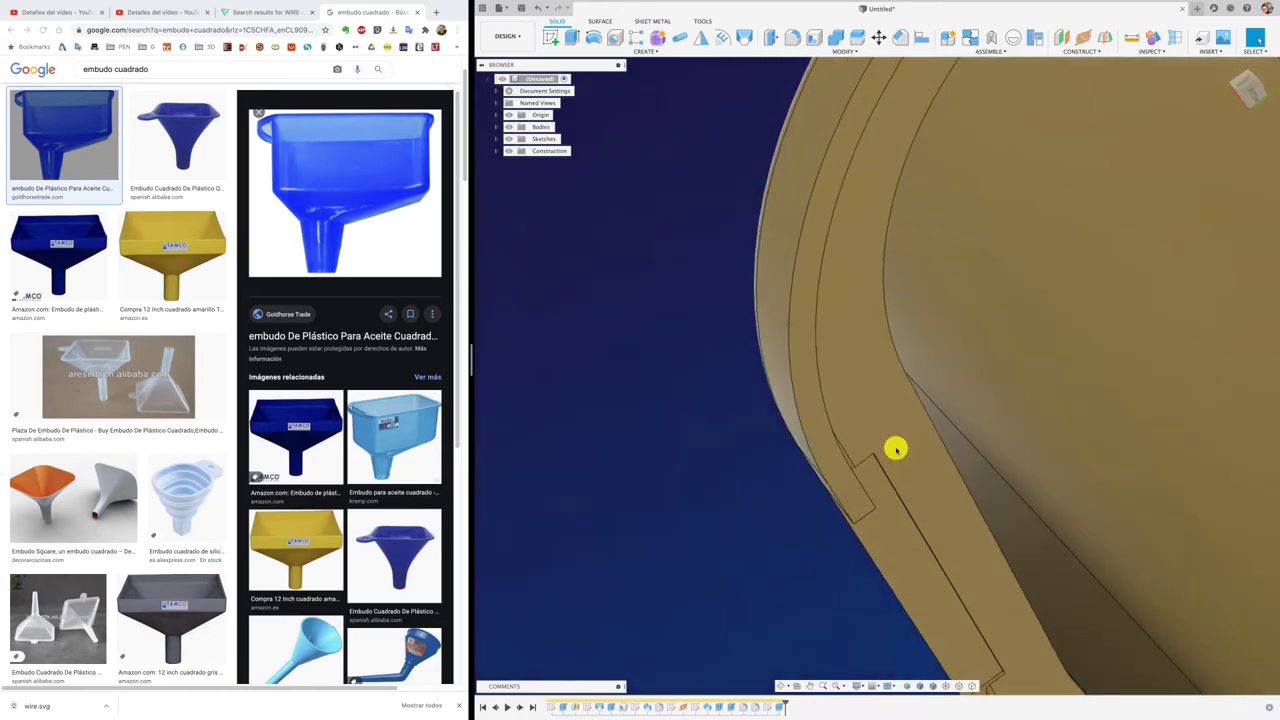
shift+scroll(873, 463, up, 10)
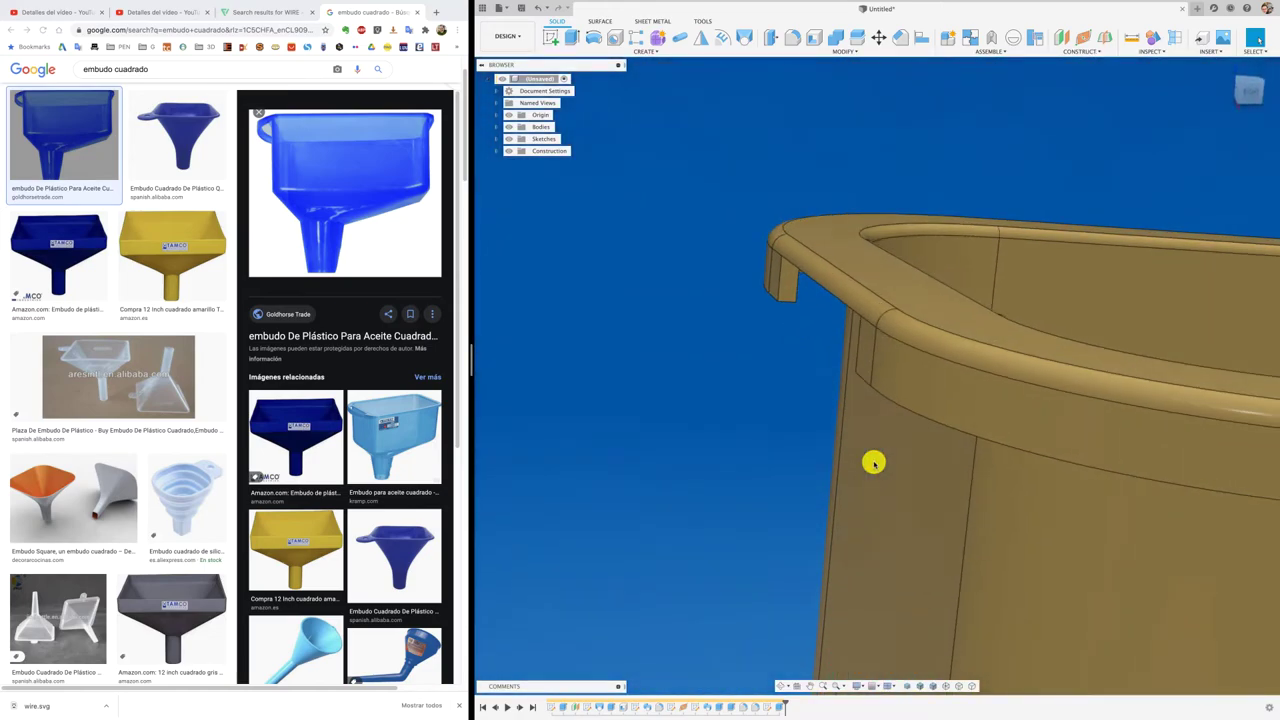
scroll(873, 463, up, 3)
scroll(873, 461, up, 3)
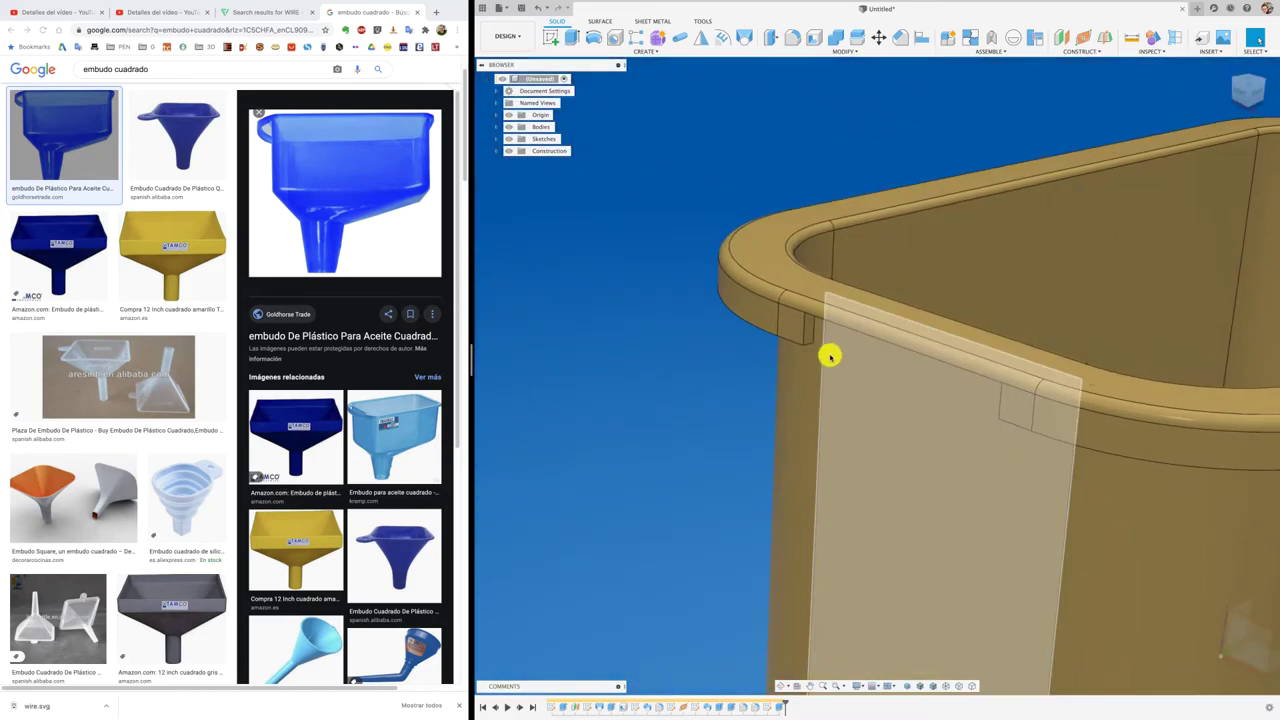
shift+scroll(815, 340, down, 3)
shift+scroll(815, 347, down, 3)
shift+scroll(815, 347, down, 3)
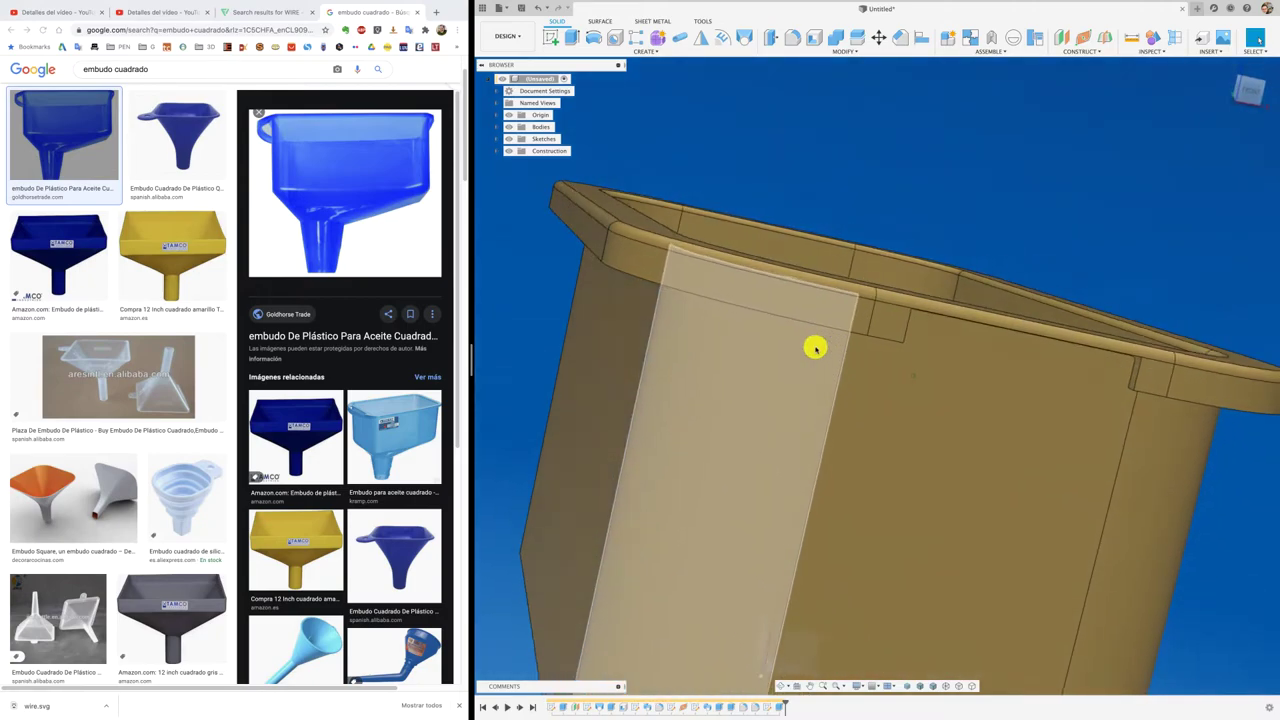
shift+scroll(815, 347, down, 3)
shift+scroll(815, 347, down, 3)
shift+scroll(815, 347, down, 3)
shift+scroll(815, 347, down, 2)
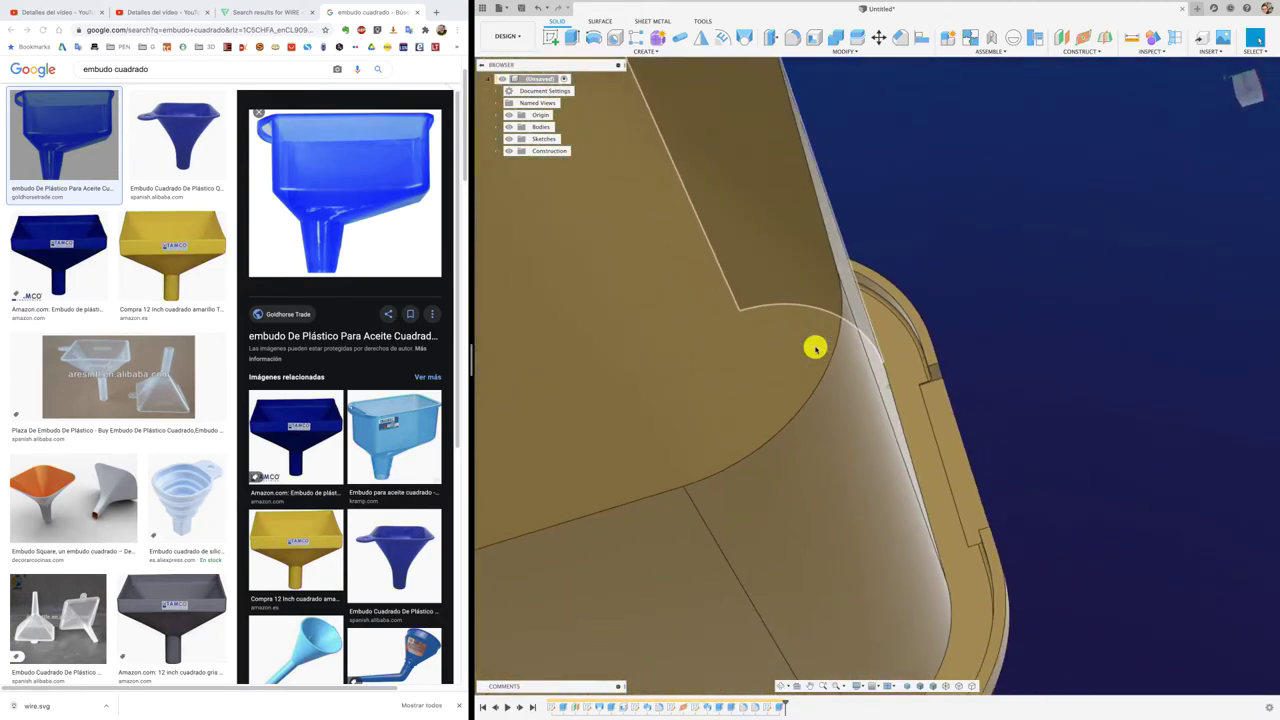
shift+scroll(815, 347, down, 1)
Start a sketch near the rim corner, then abandon it without drawing anything
click(815, 347)
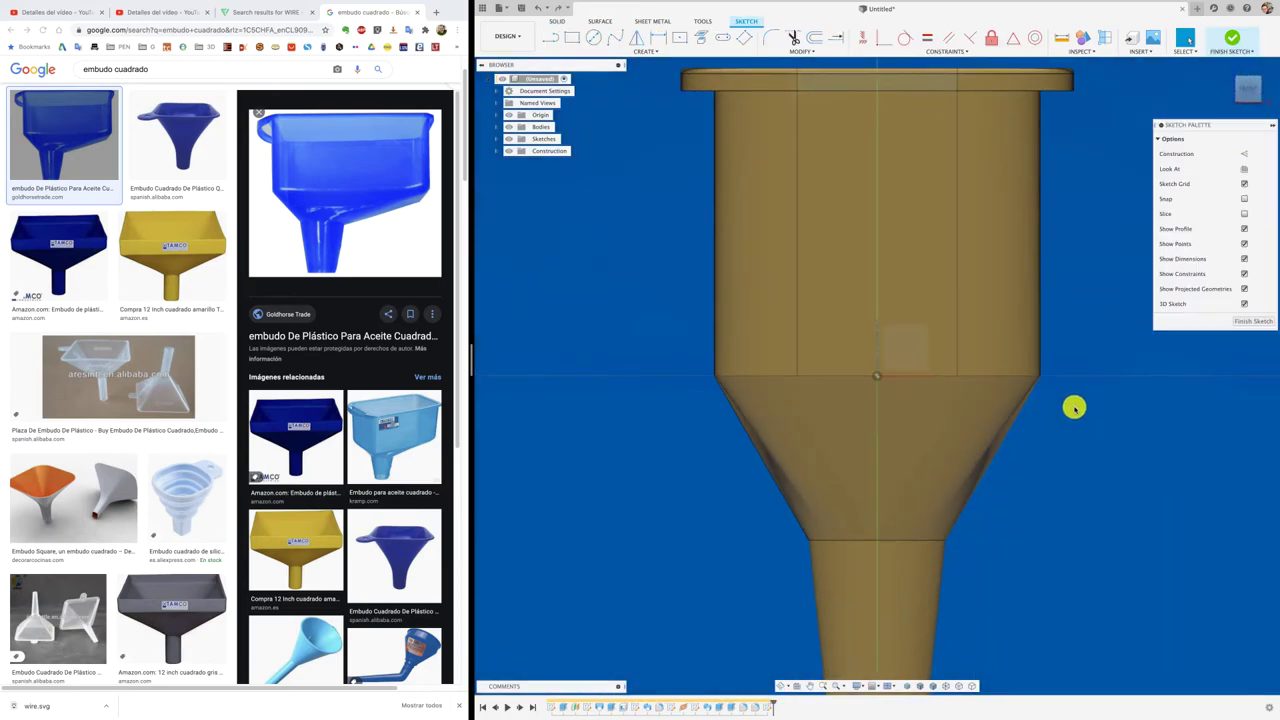
shift+scroll(1074, 407, down, 2)
shift+scroll(1074, 407, down, 3)
shift+scroll(1074, 407, down, 3)
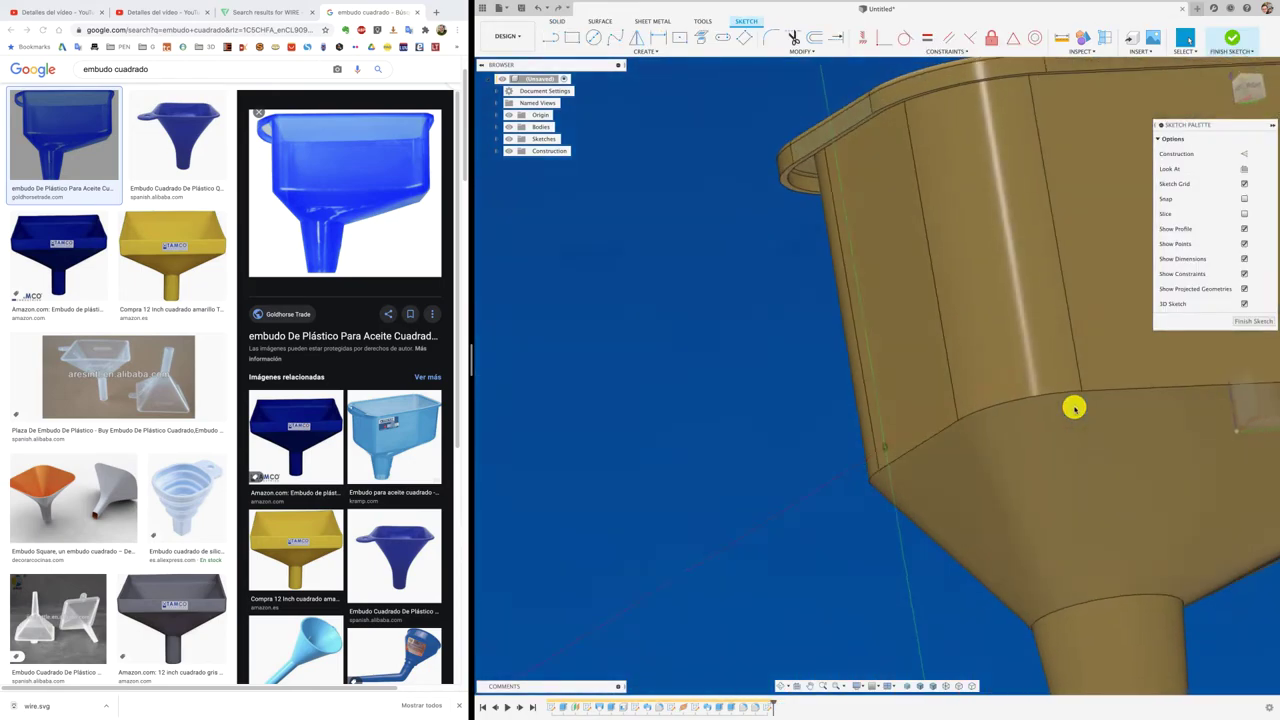
shift+scroll(1060, 402, down, 3)
mouse_move(1050, 398)
shift+middle_down()
mouse_move(806, 263)
mouse_move(794, 277)
mouse_move(814, 298)
mouse_move(571, 71)
shift+middle_up()
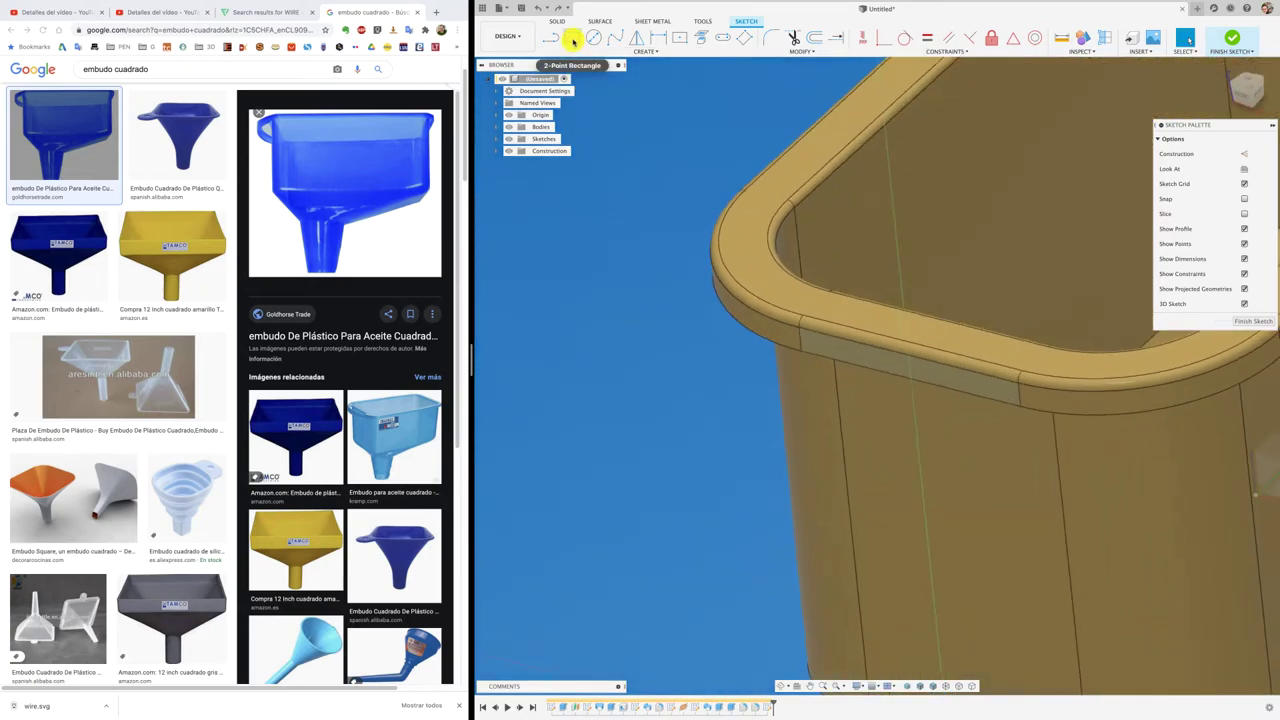
click(679, 37)
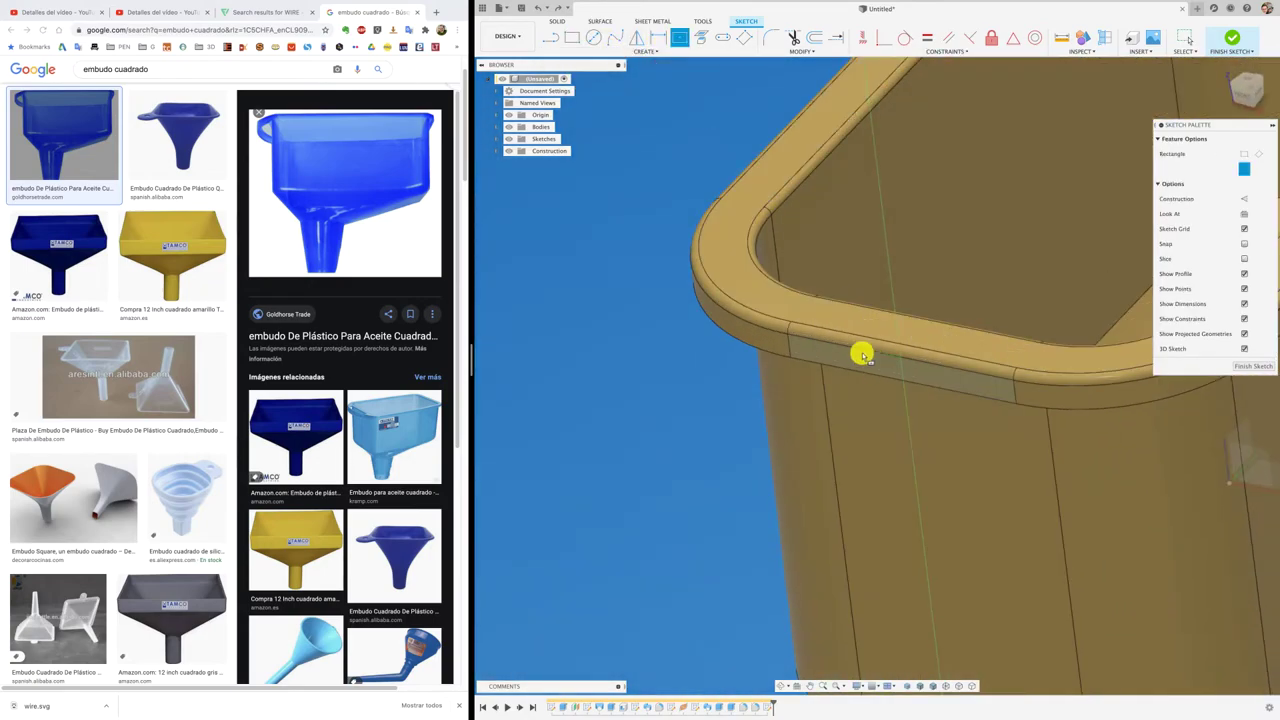
mouse_move(903, 362)
shift+middle_down()
mouse_move(1037, 309)
mouse_move(1180, 186)
mouse_move(1232, 70)
shift+middle_up()
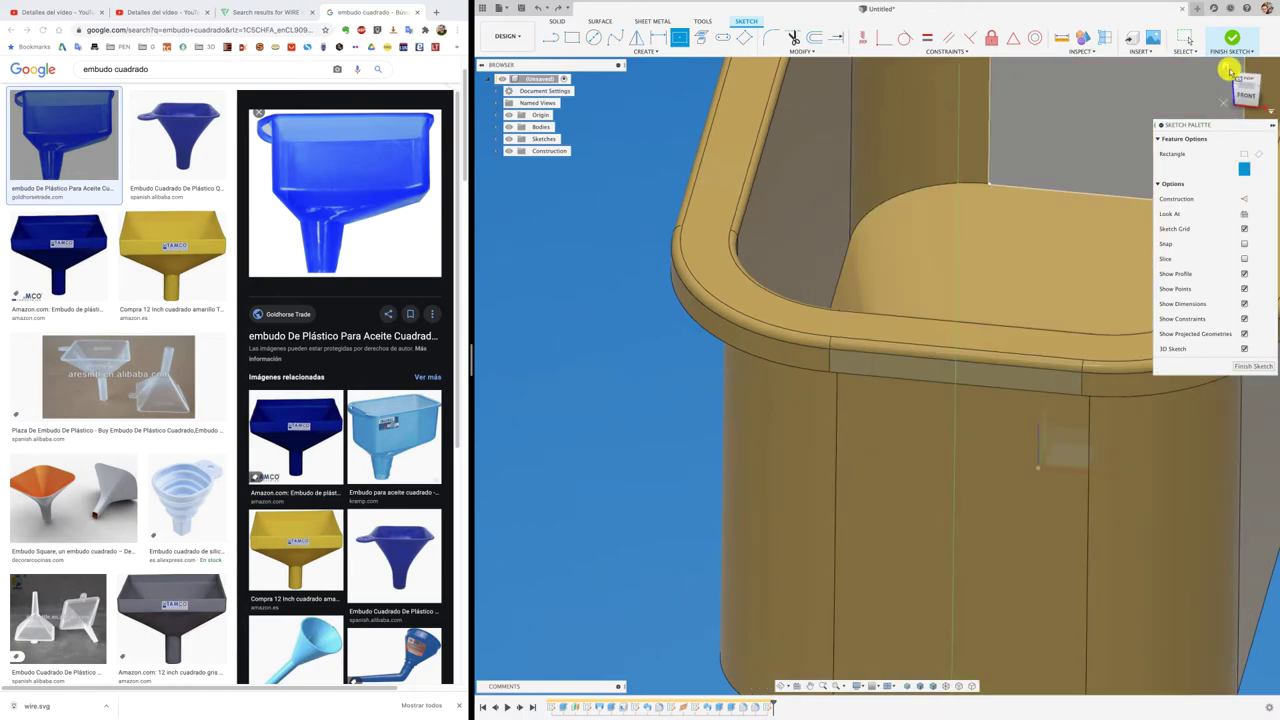
click(1232, 40)
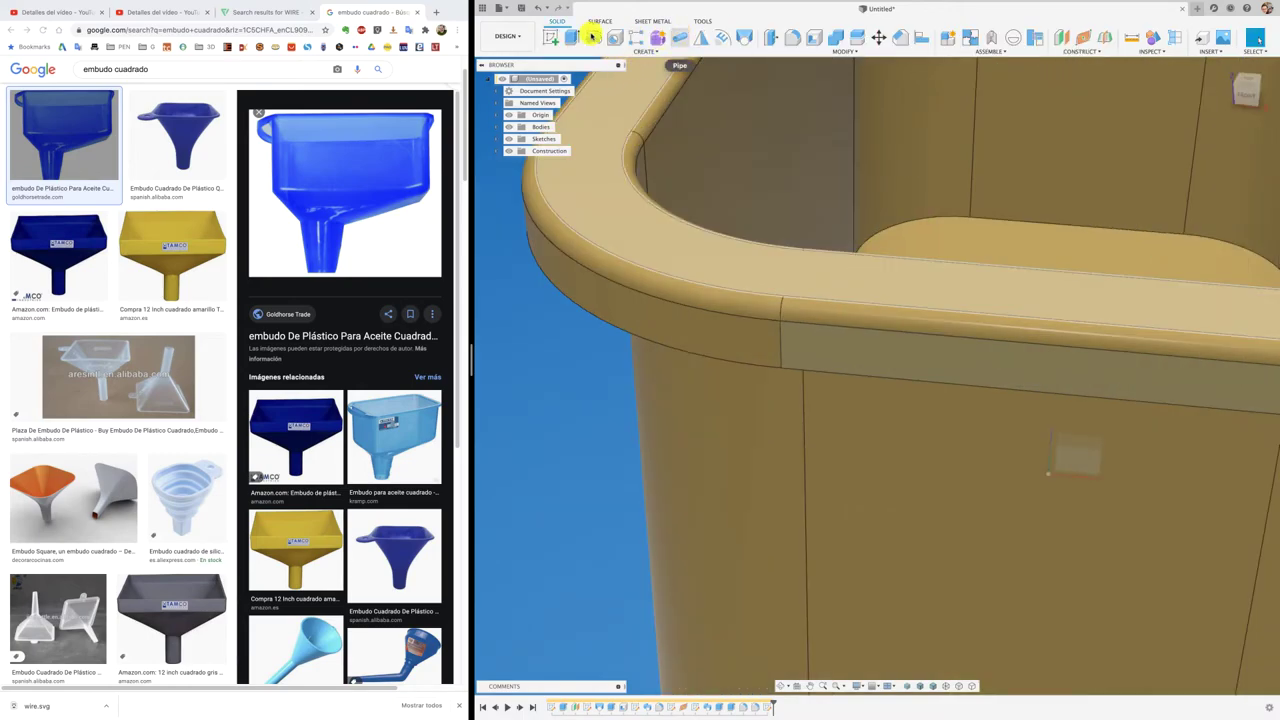
Sketch a 34.5 × 1.7 mm two-point rectangle on the rim's front face
click(552, 40)
click(866, 363)
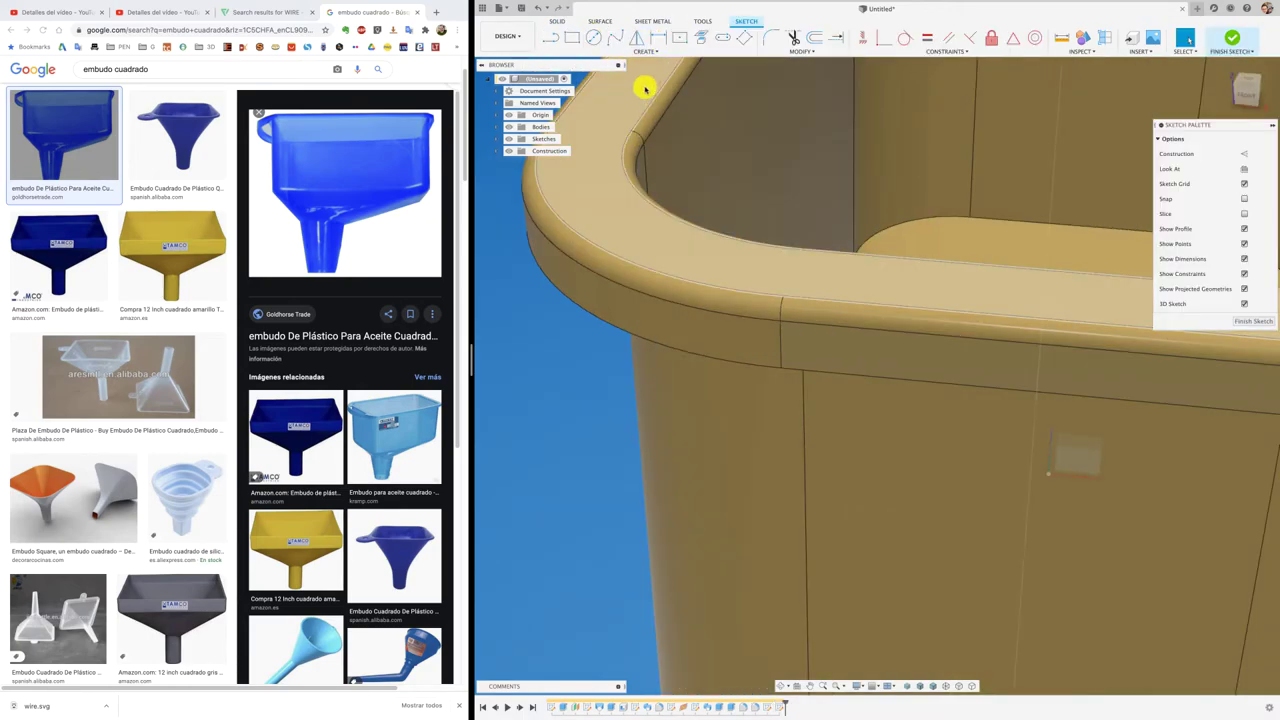
click(680, 40)
mouse_move(786, 217)
shift+middle_down()
mouse_move(1031, 180)
mouse_move(1240, 100)
shift+middle_up()
click(1248, 93)
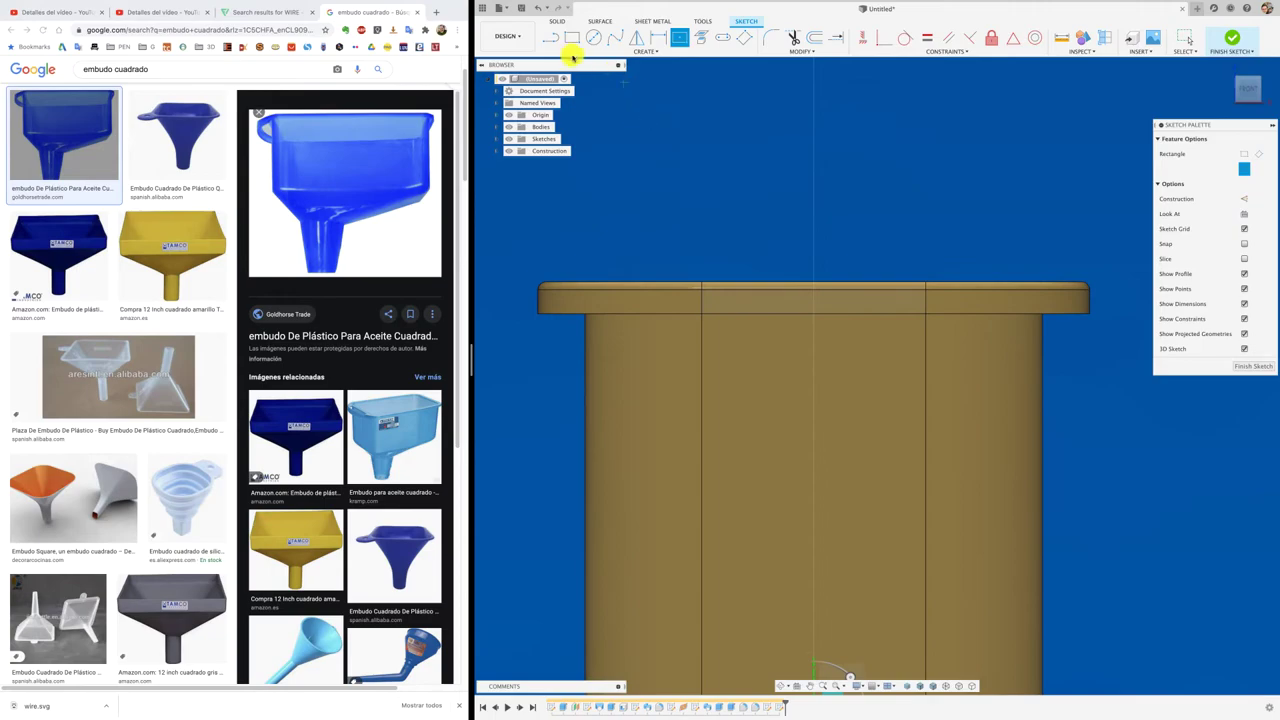
click(572, 38)
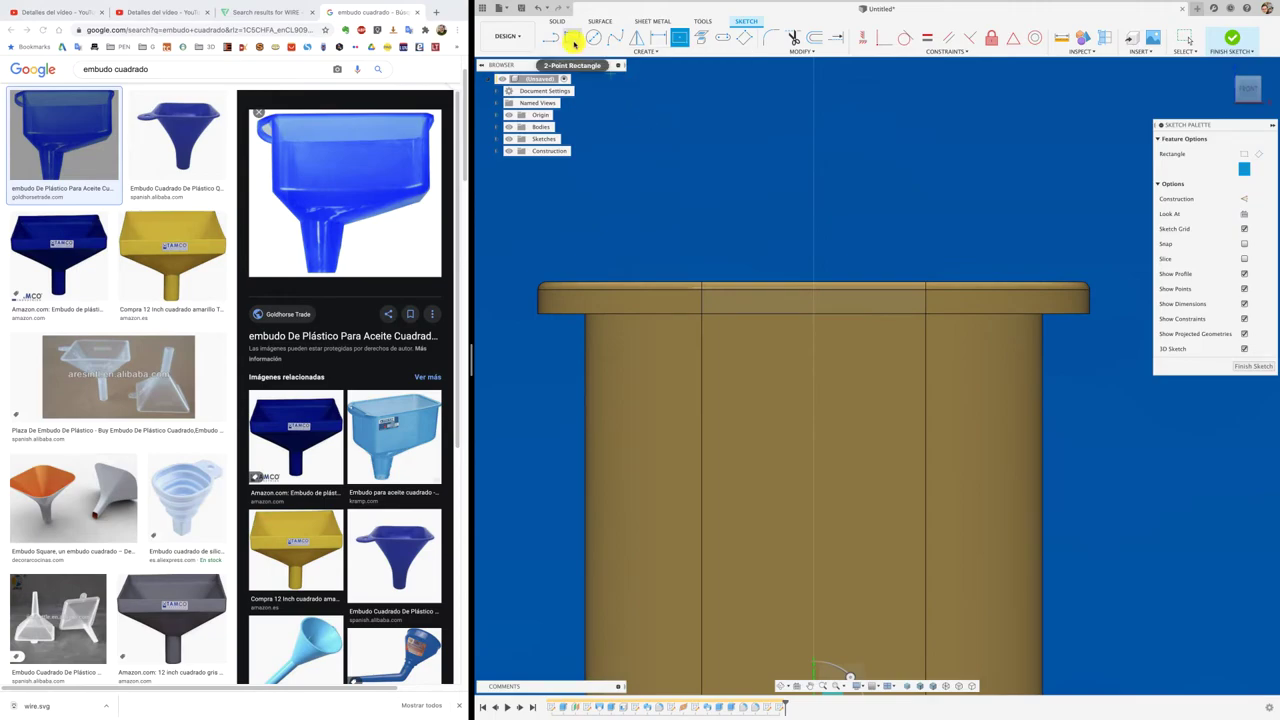
click(703, 291)
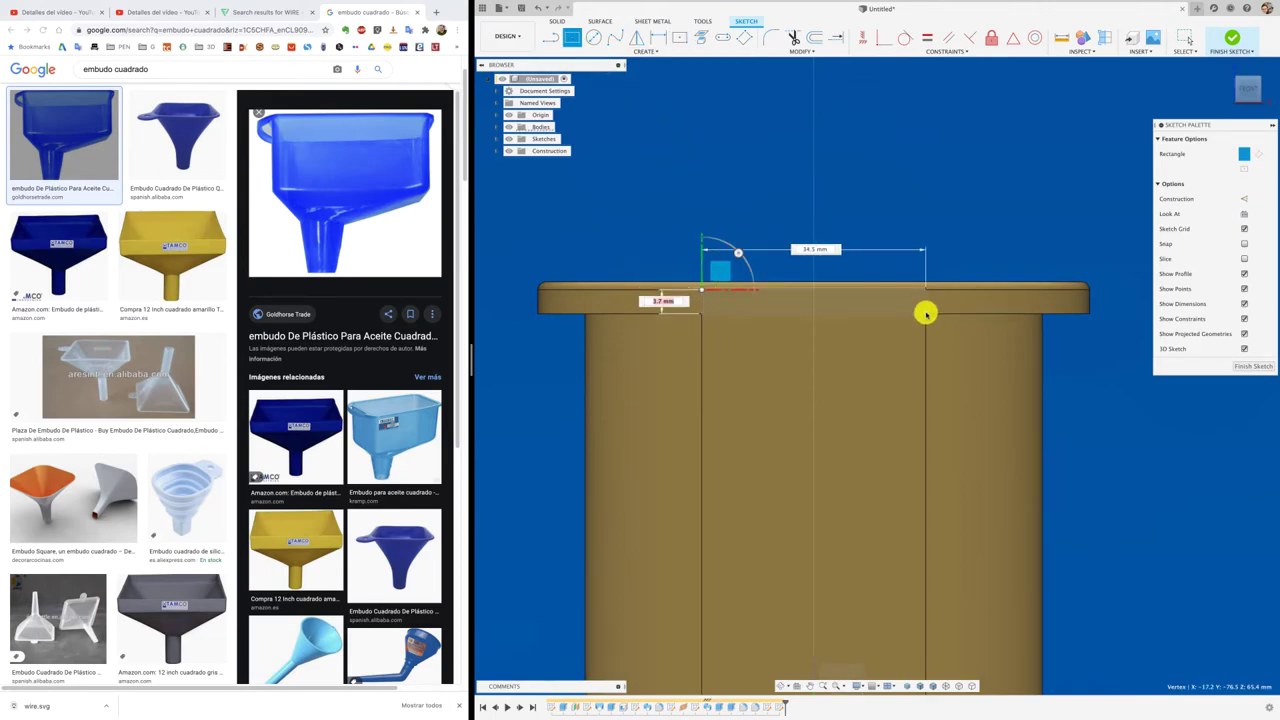
click(918, 301)
shift+middle_drag(806, 157, 807, 162)
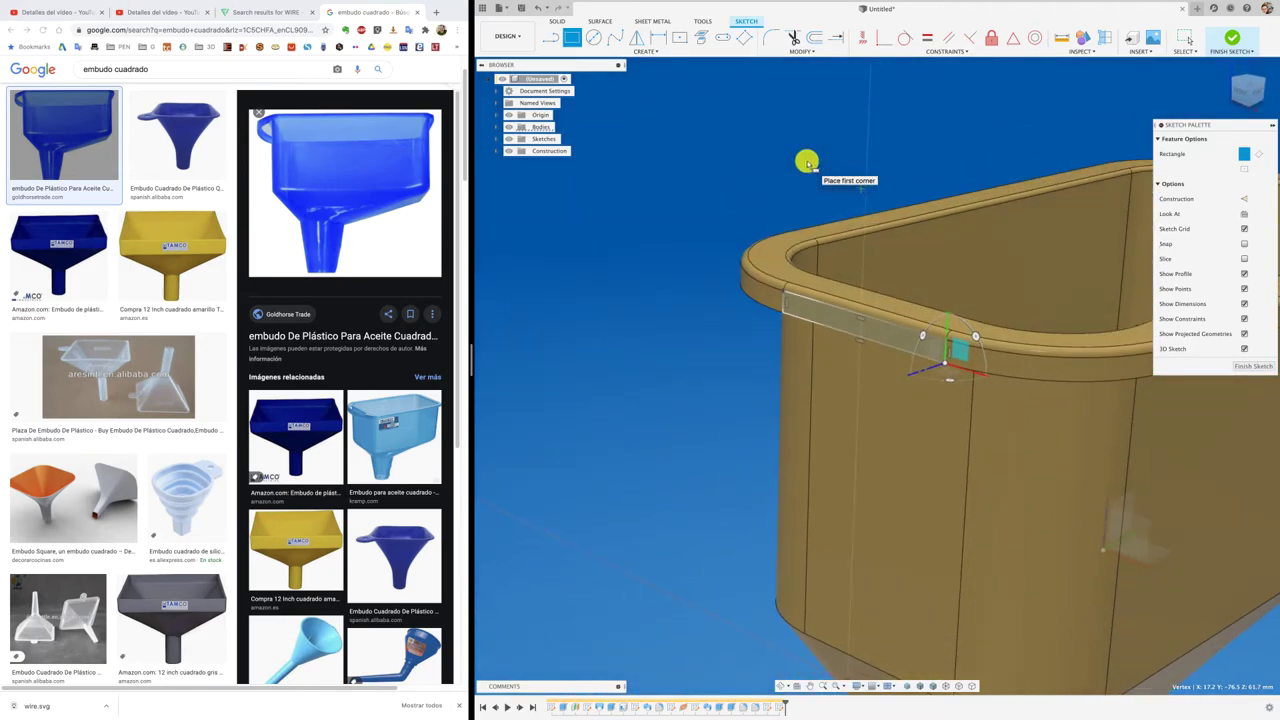
Extrude the rim rectangle into a 24.6 mm tab, then undo it back to the sketch
key(e)
click(851, 325)
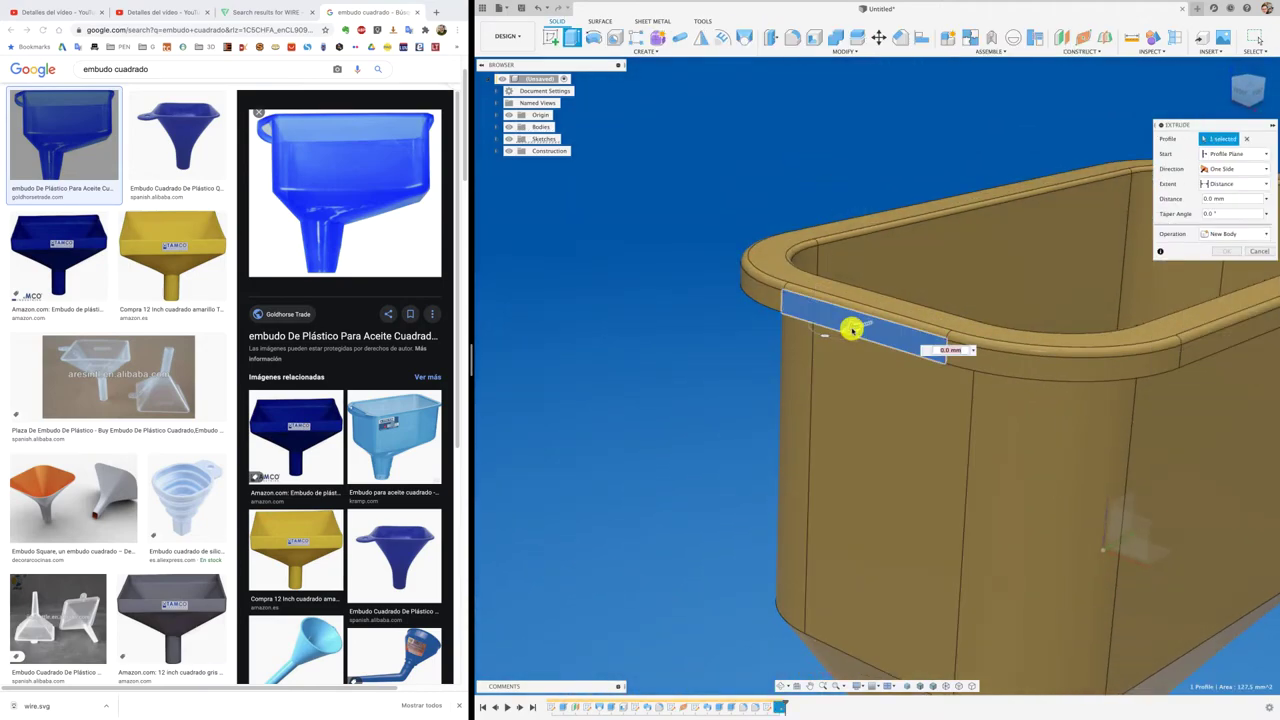
drag(797, 344, 707, 408)
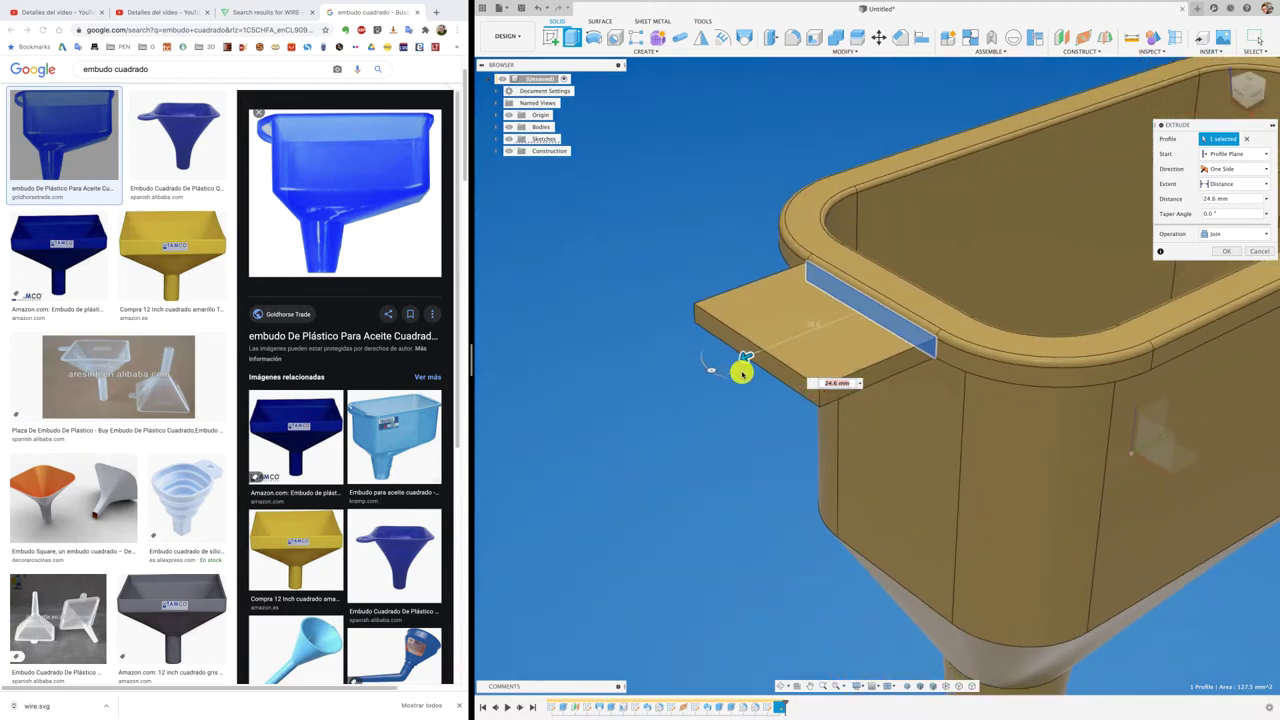
shift+middle_drag(705, 390, 699, 416)
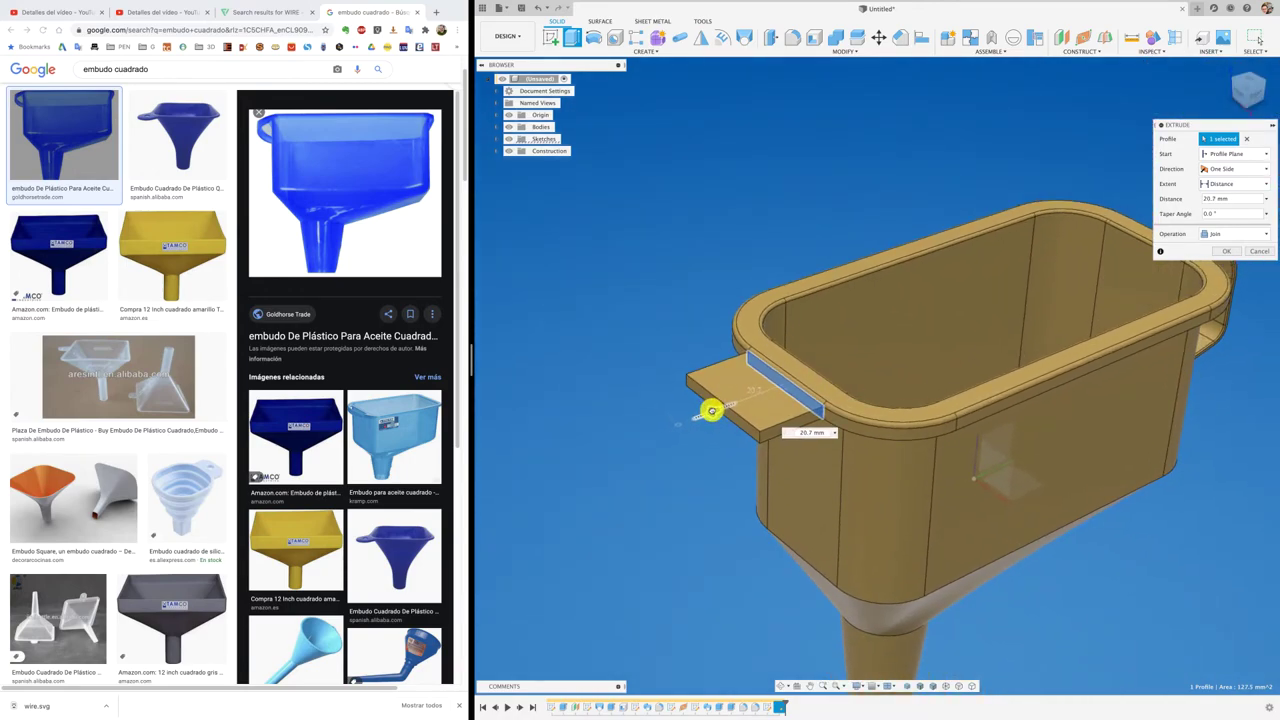
click(1226, 251)
key(ctrl+z)
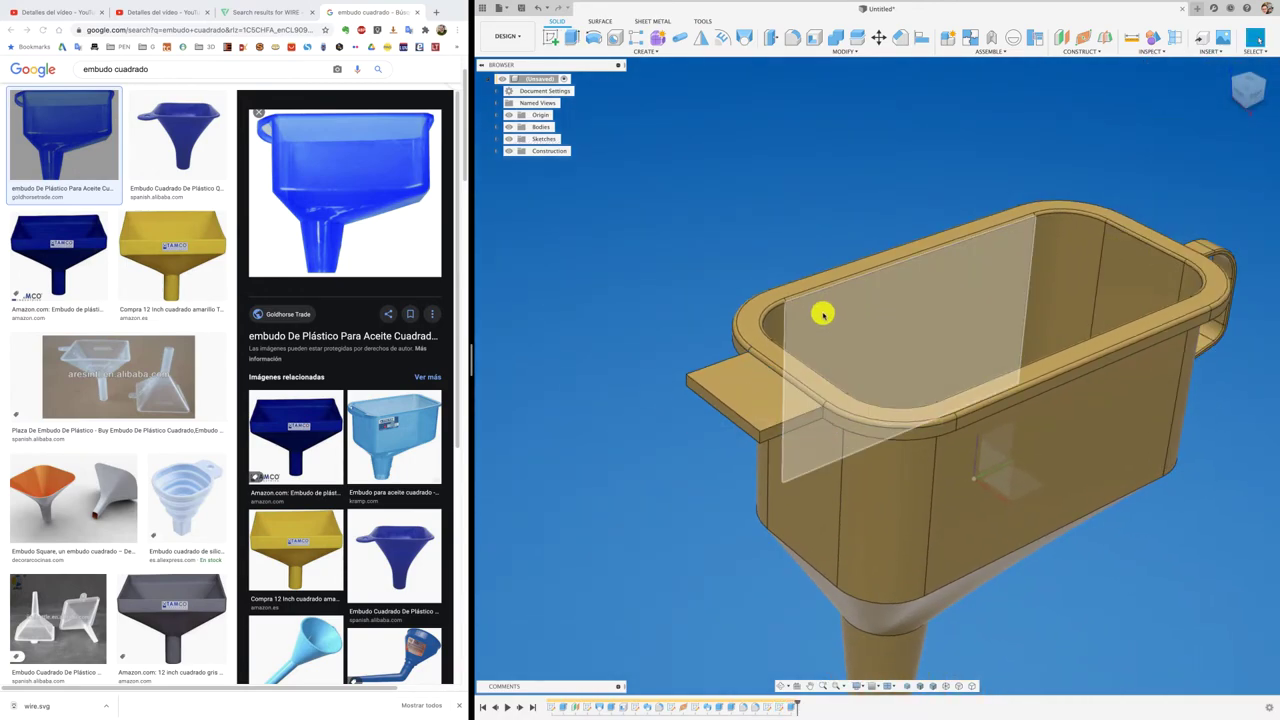
key(ctrl+z)
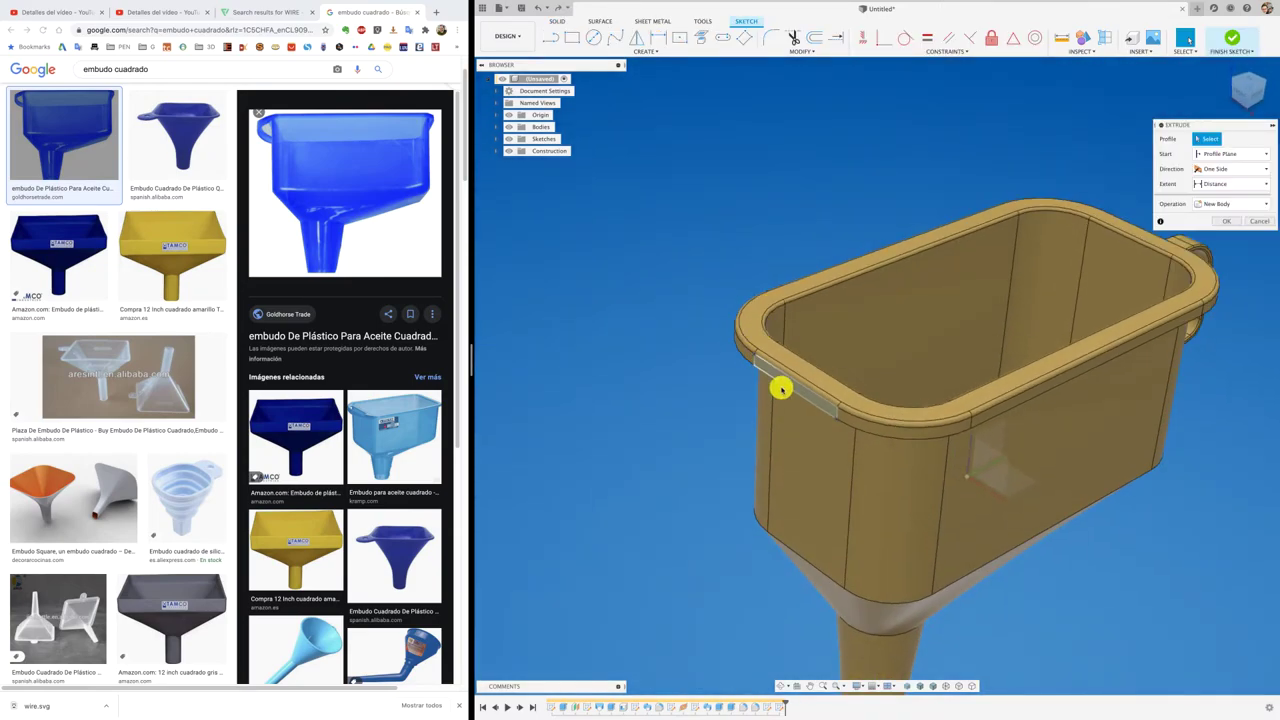
Try another outward extrusion of the tab profile and discard it
key(e)
mouse_move(789, 391)
mouse_down()
mouse_move(690, 427)
mouse_move(632, 375)
mouse_up()
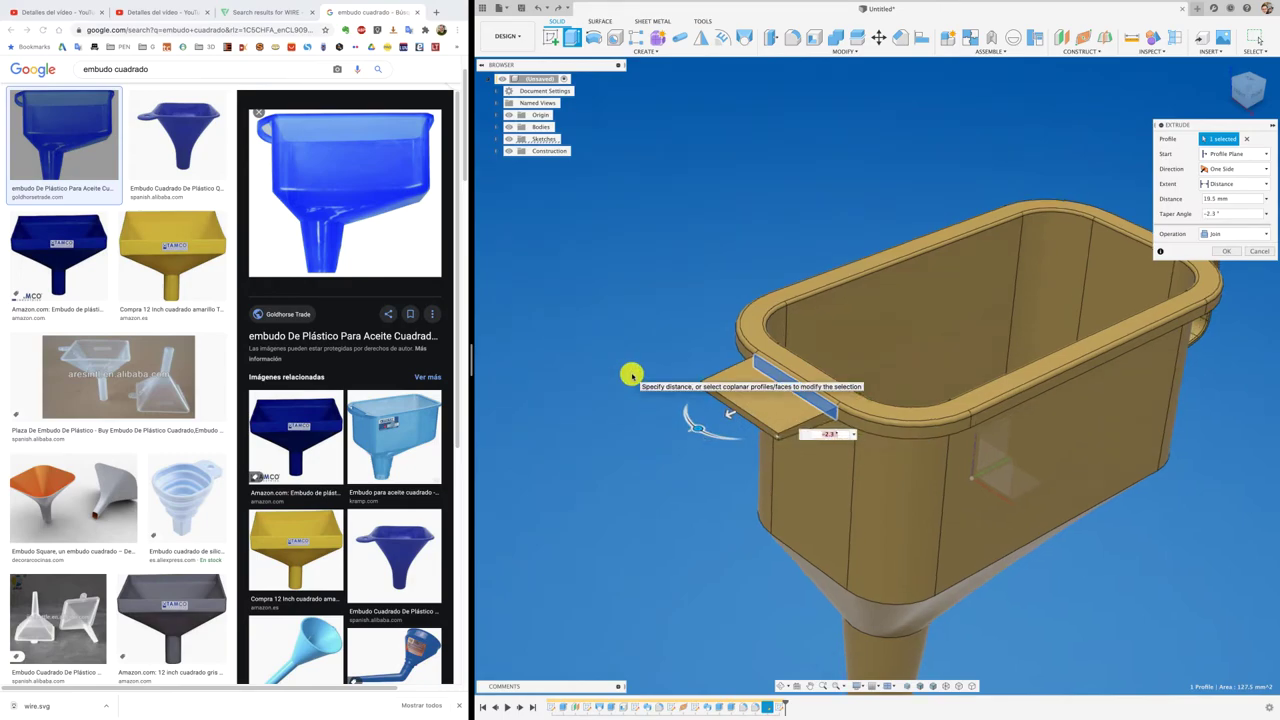
scroll(632, 375, up, 2)
key(Return)
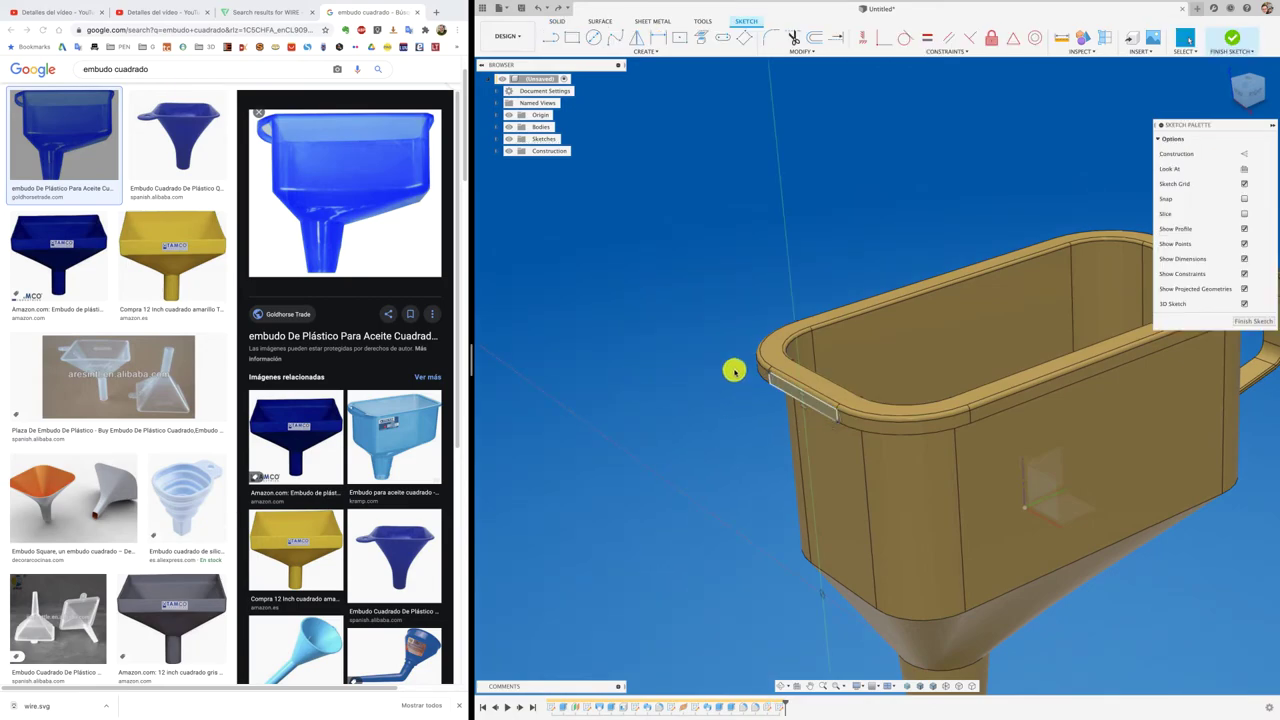
Extrude the rim rectangle outward 16.3 mm as a tab joined to the rim
key(e)
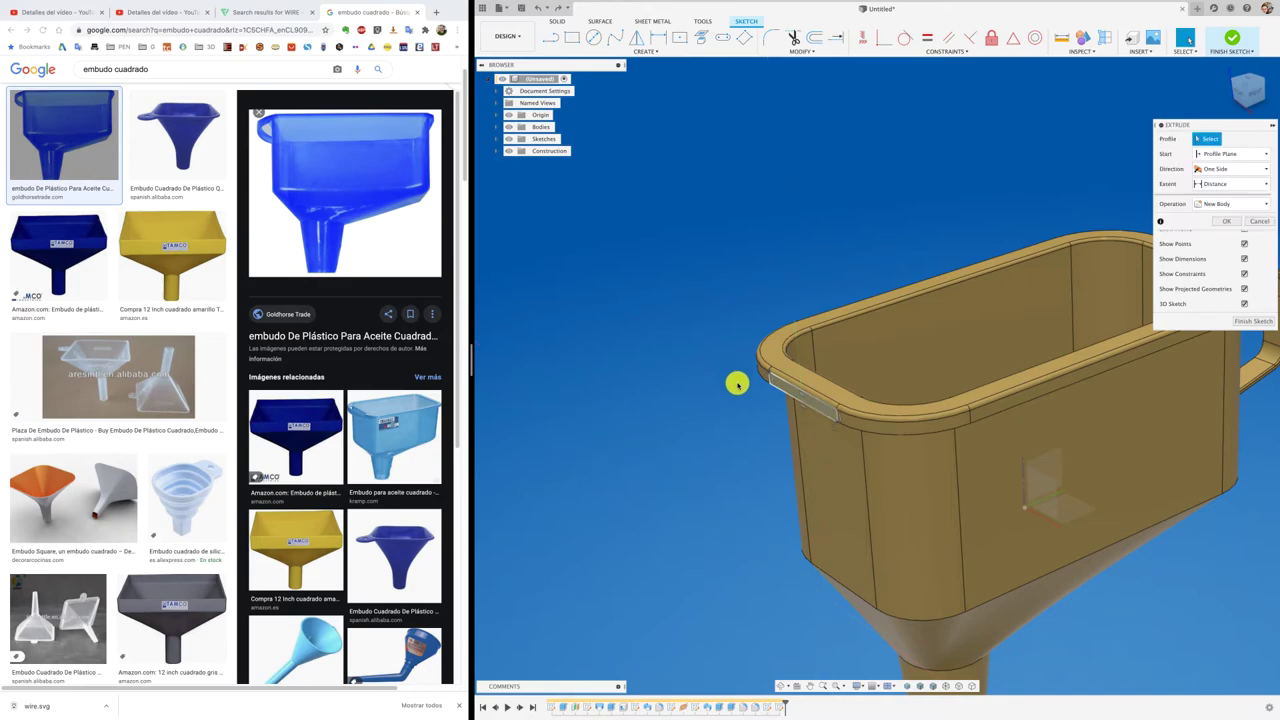
click(783, 390)
drag(797, 400, 743, 420)
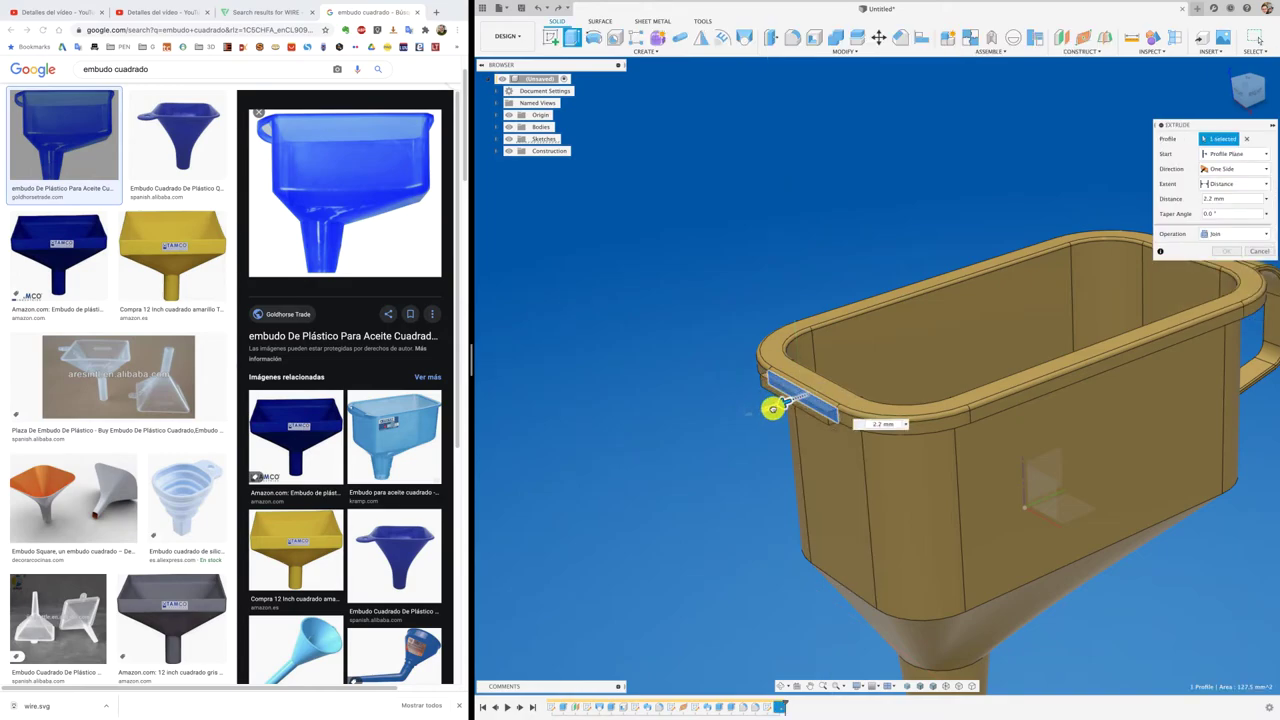
click(1226, 251)
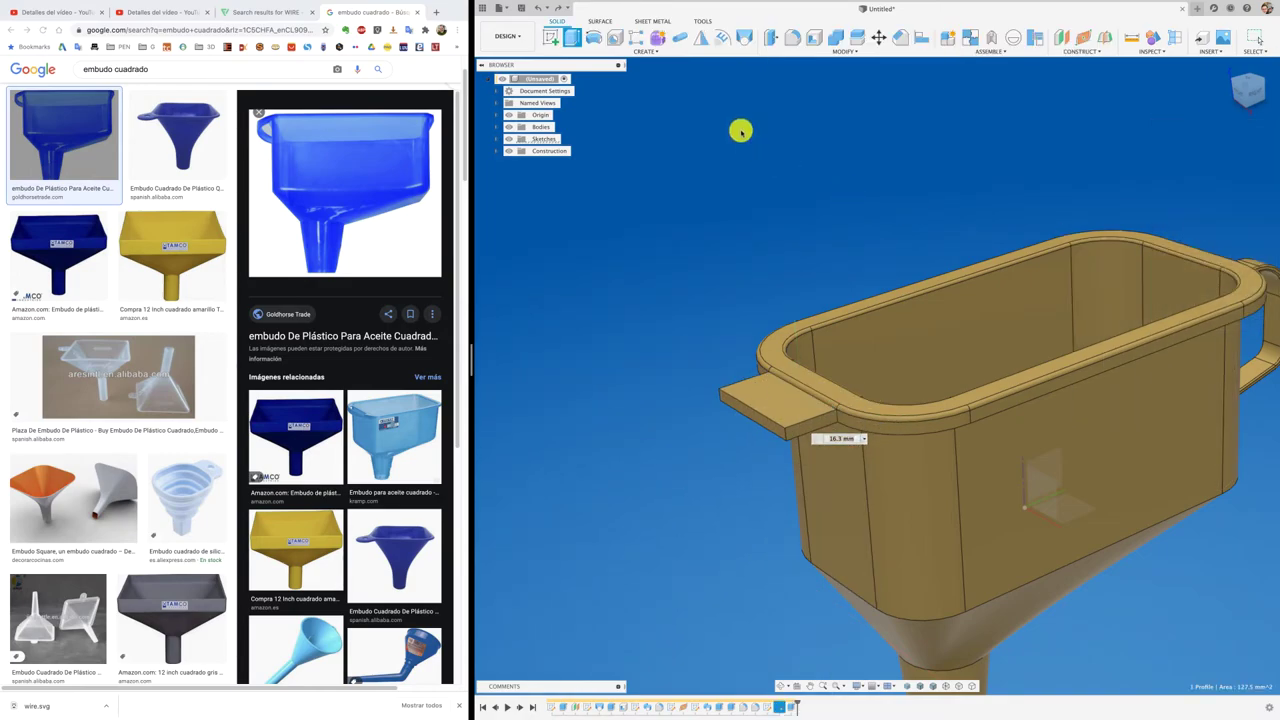
click(789, 37)
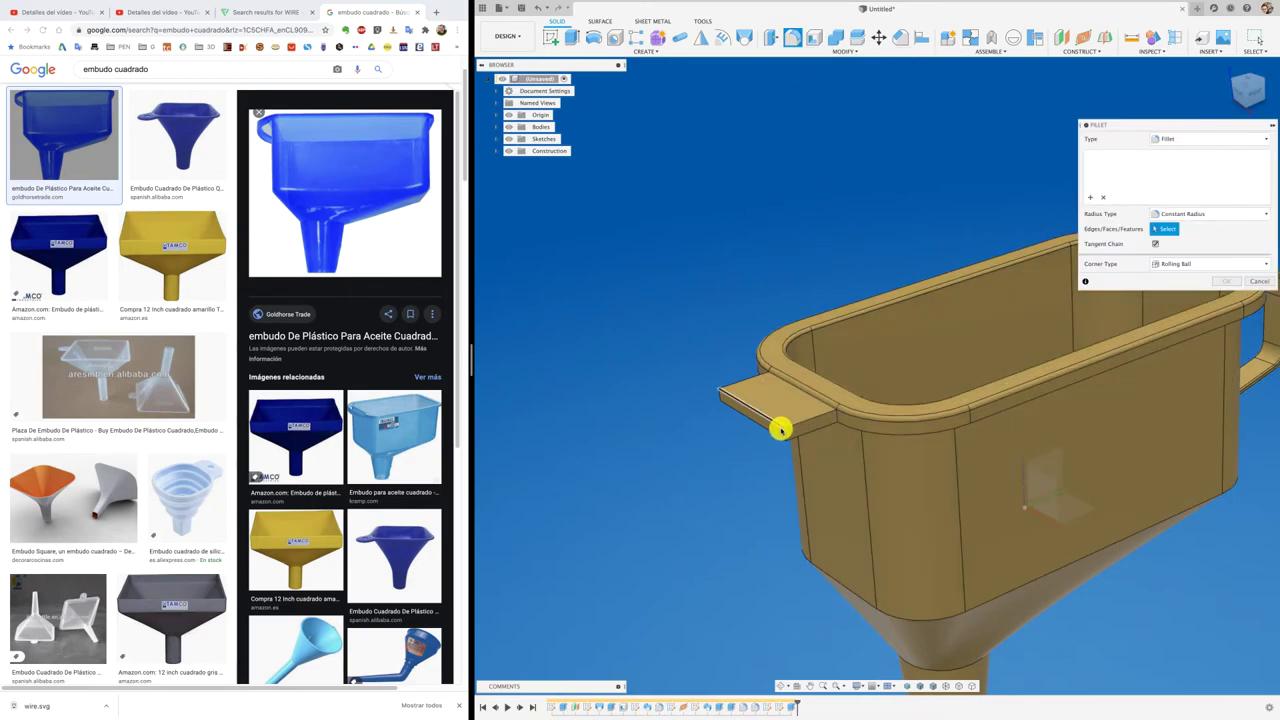
Fillet the tab's two outer corner edges with a 7.7 mm radius
click(782, 433)
click(734, 416)
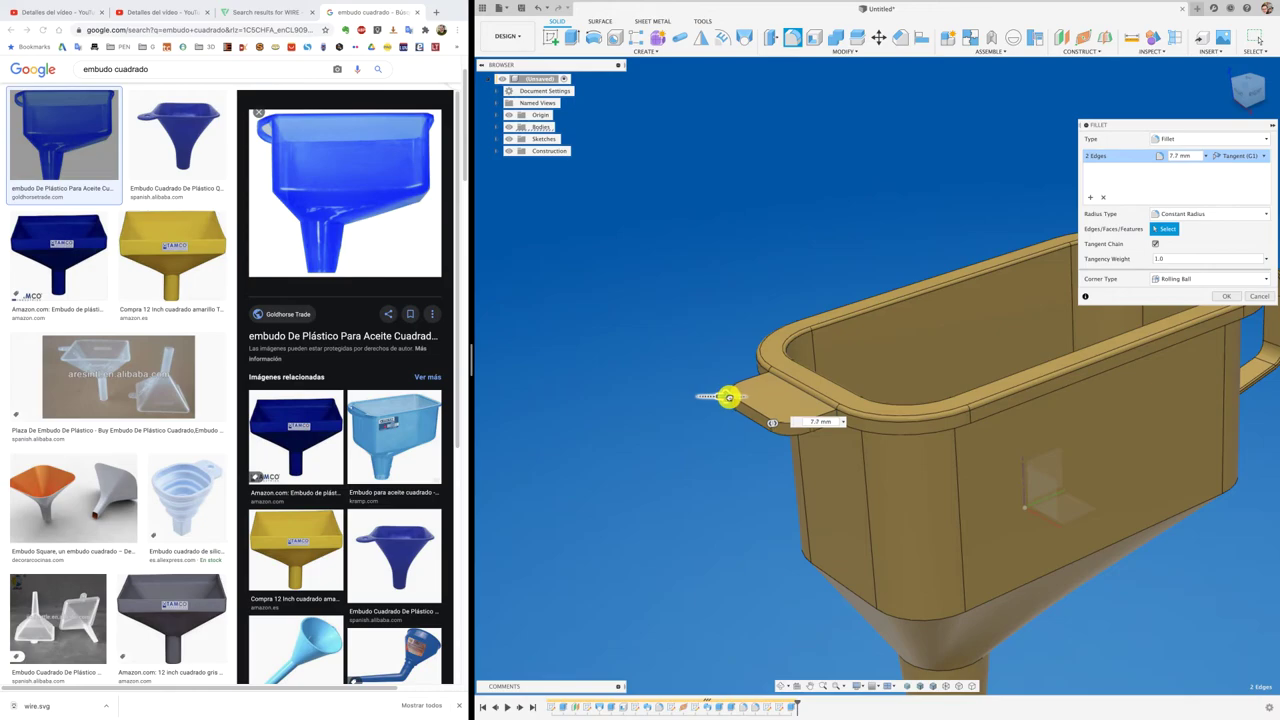
drag(729, 397, 724, 396)
click(1217, 300)
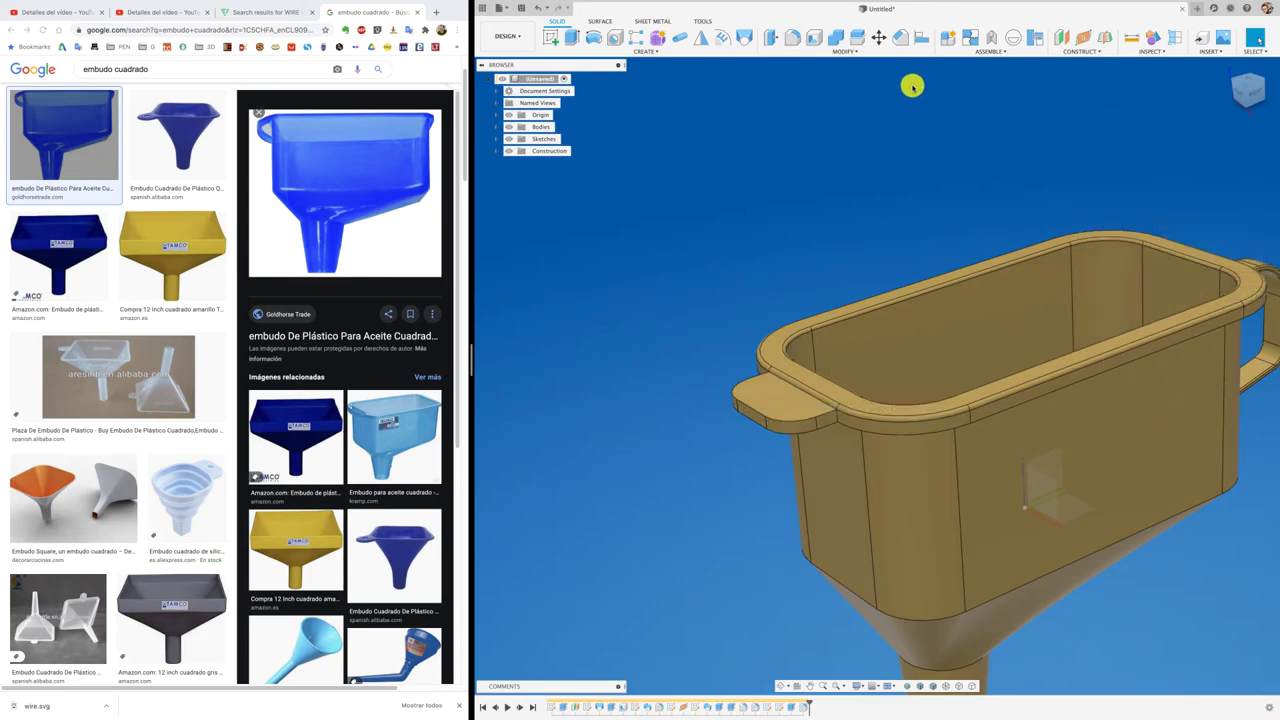
Fillet the two edges where the tab meets the rim at 5.7 mm
click(797, 38)
shift+middle_drag(830, 300, 857, 366)
click(834, 420)
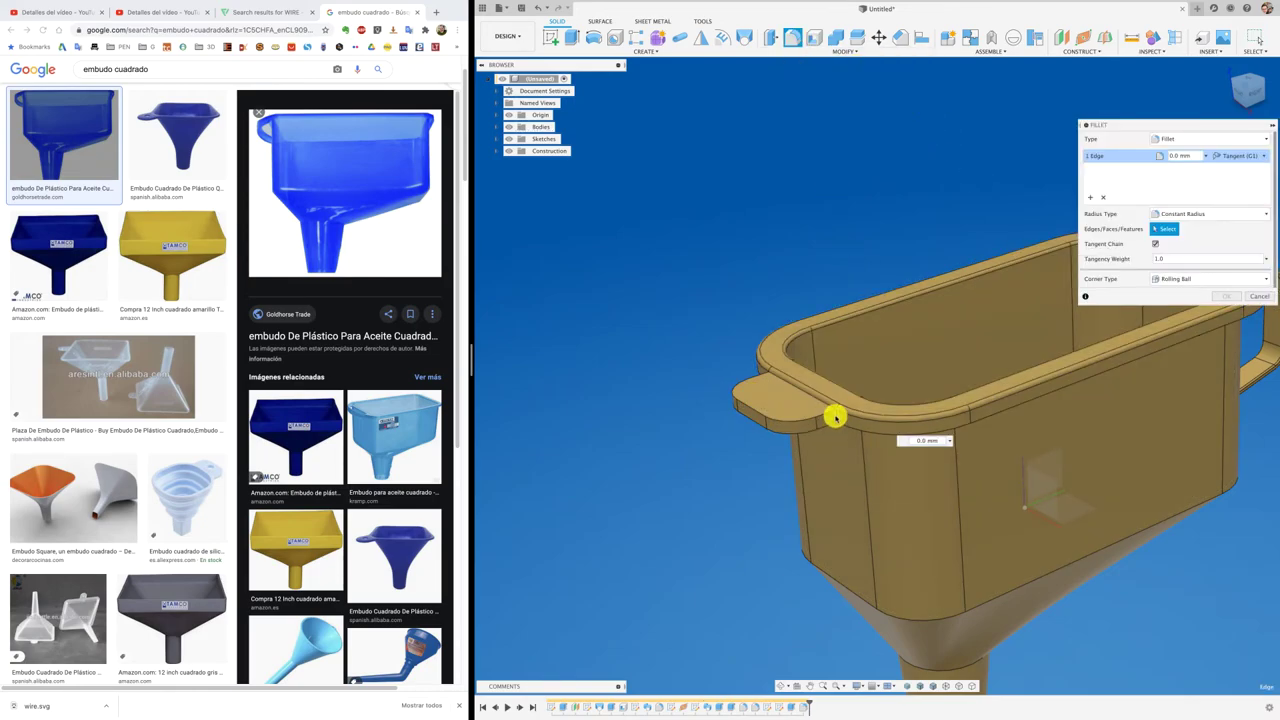
mouse_move(834, 420)
shift+middle_down()
mouse_move(763, 369)
mouse_move(743, 374)
mouse_move(890, 462)
mouse_move(926, 506)
shift+middle_up()
click(930, 511)
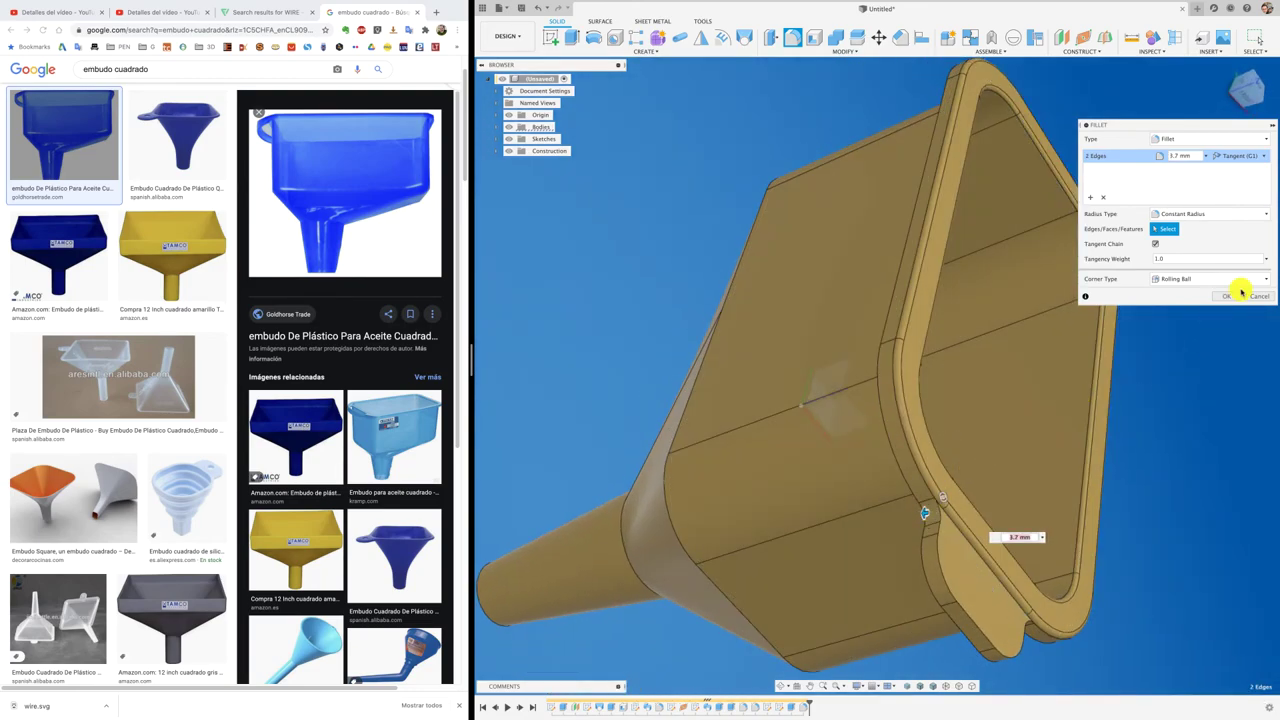
click(1239, 299)
mouse_move(1186, 294)
shift+middle_down()
mouse_move(694, 291)
mouse_move(621, 75)
mouse_move(551, 37)
shift+middle_up()
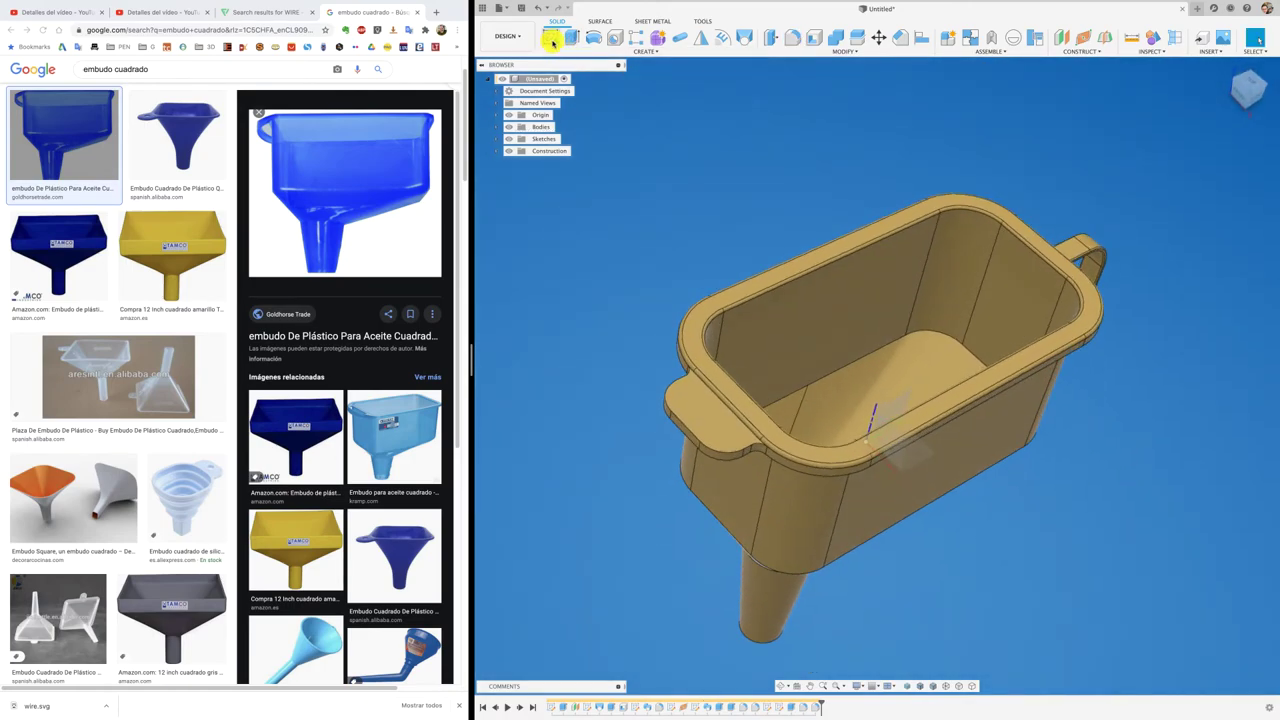
Sketch a circle on the tab's top face
click(690, 405)
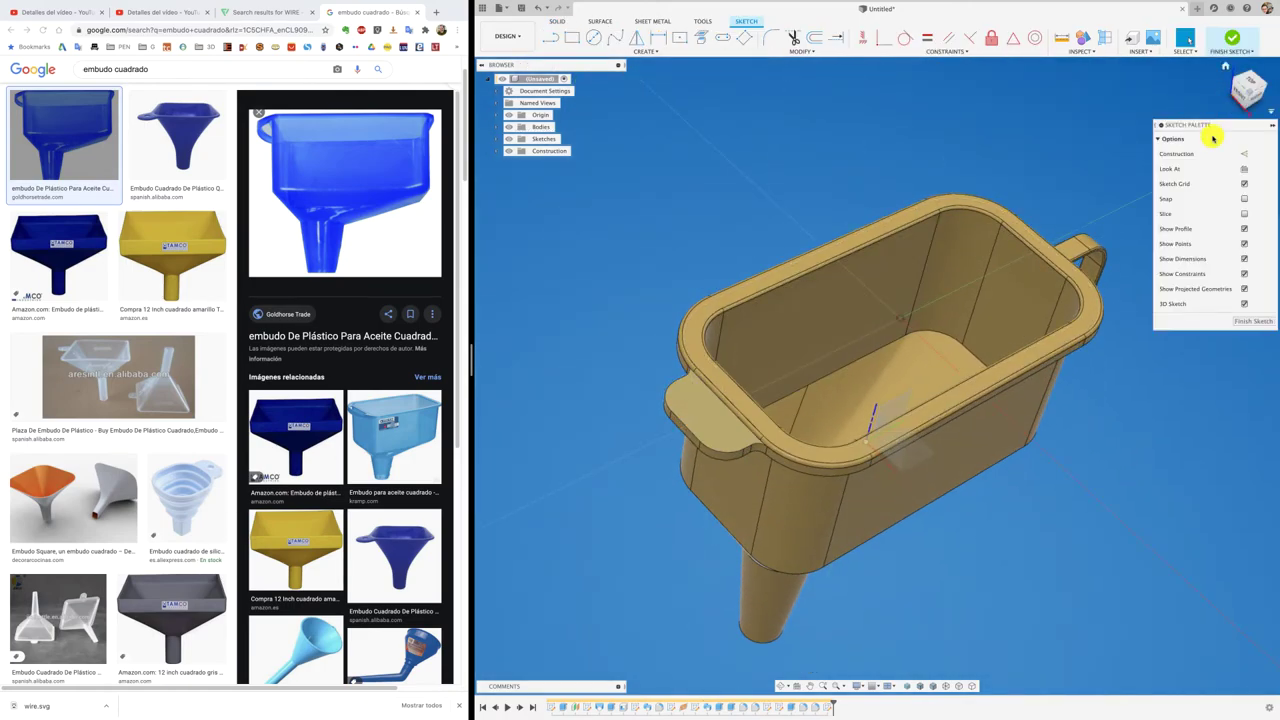
click(1248, 87)
scroll(817, 414, up, 3)
scroll(812, 427, up, 2)
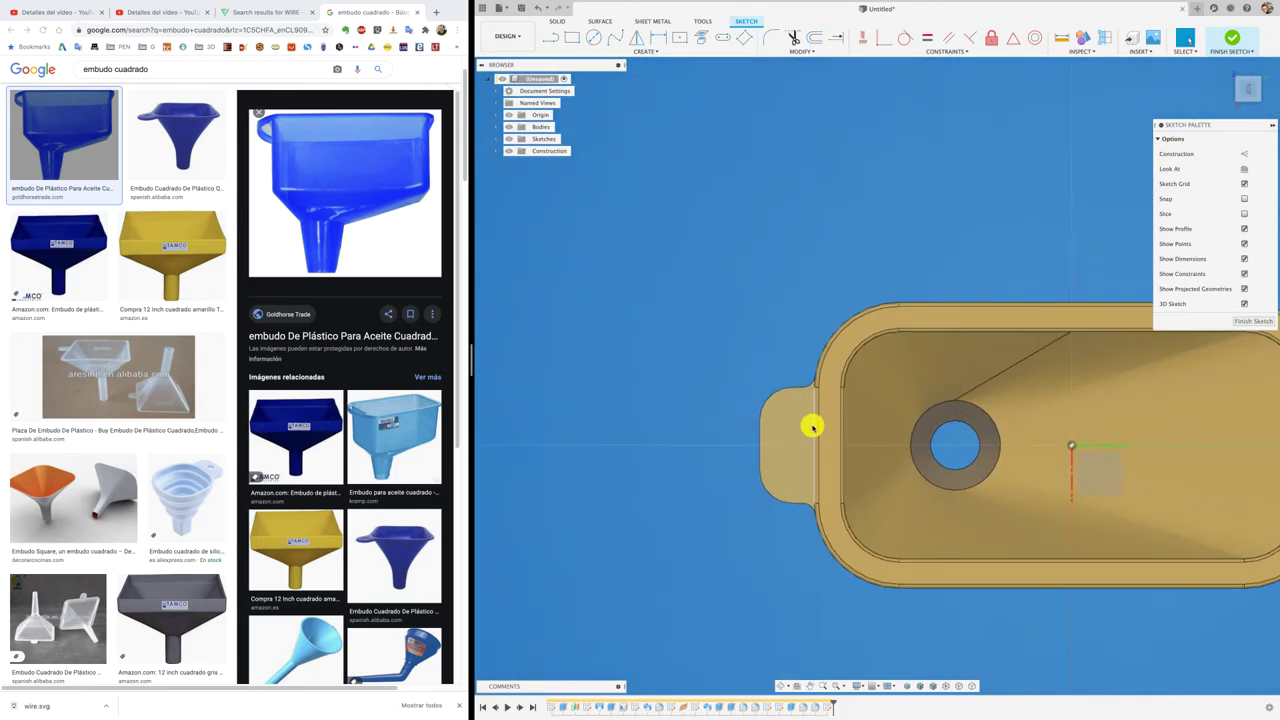
scroll(812, 427, up, 2)
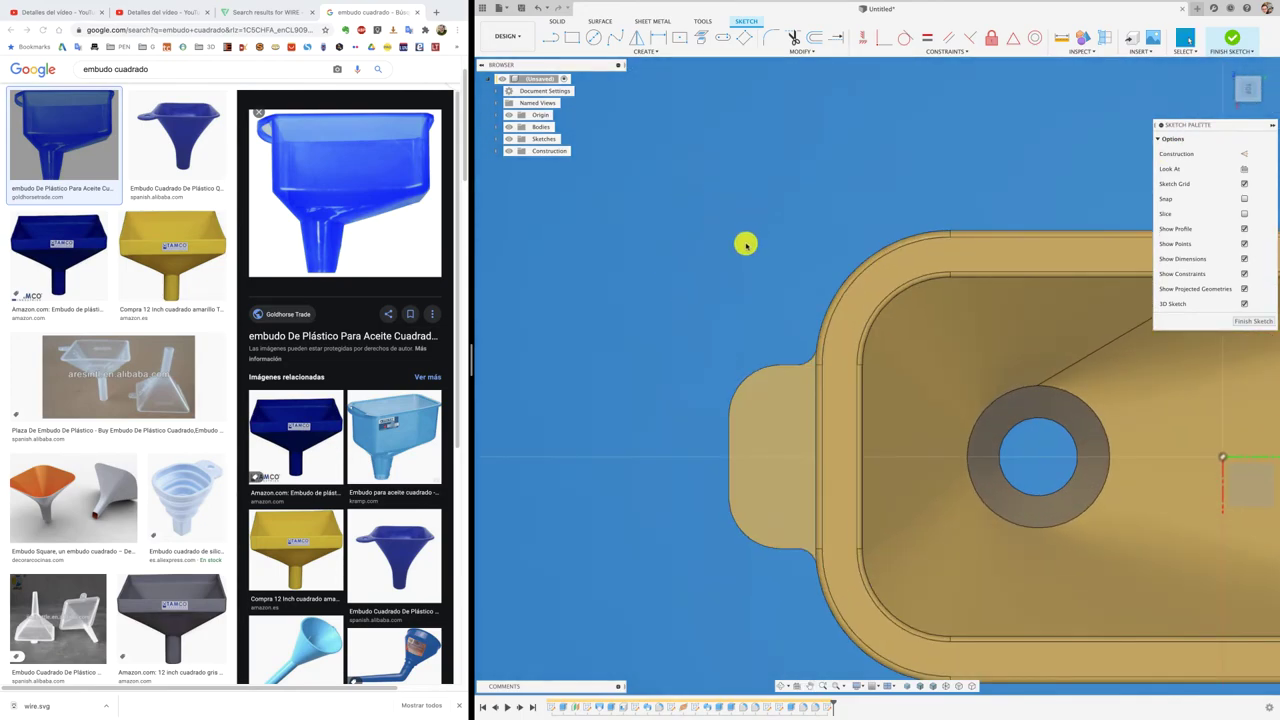
click(593, 37)
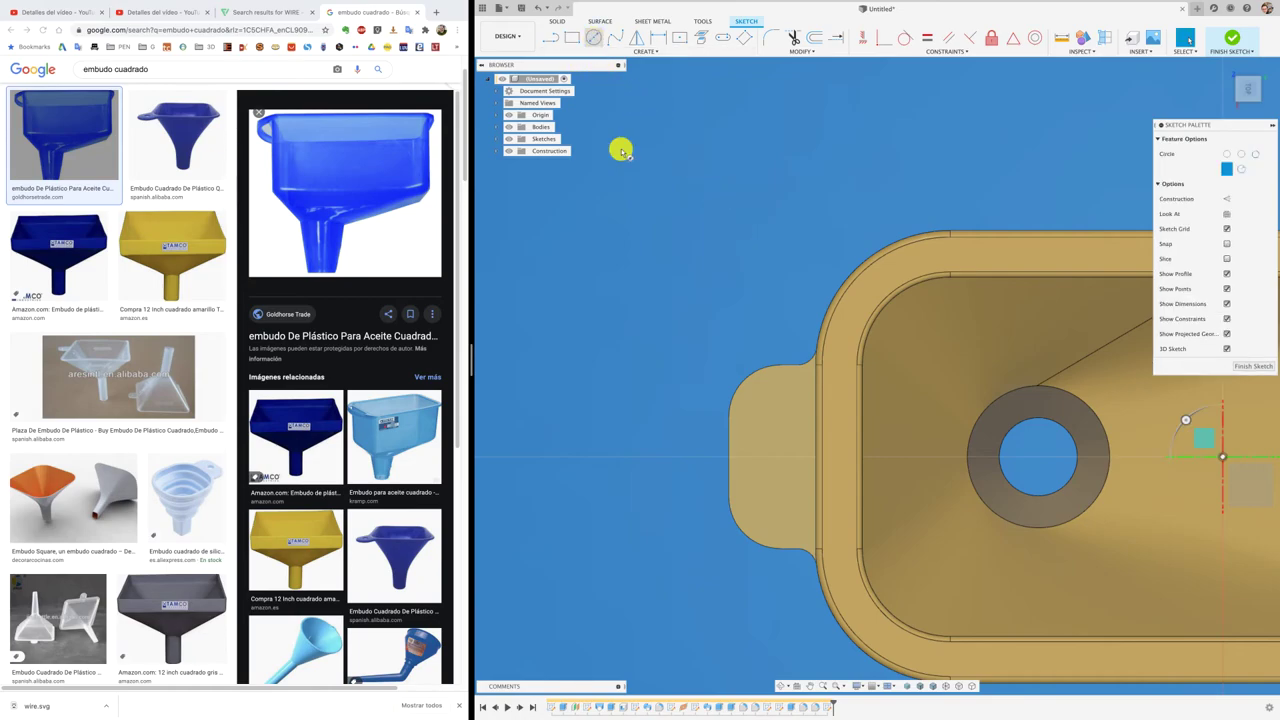
click(775, 459)
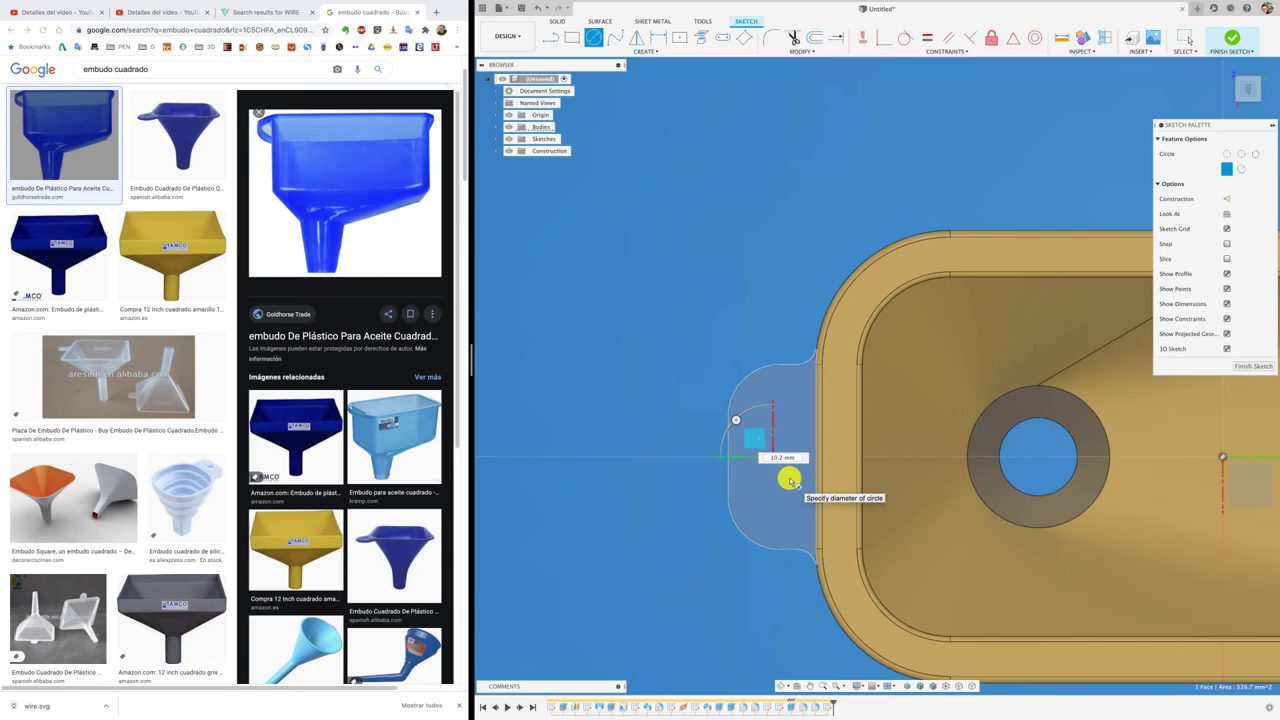
click(789, 481)
shift+middle_drag(766, 480, 759, 483)
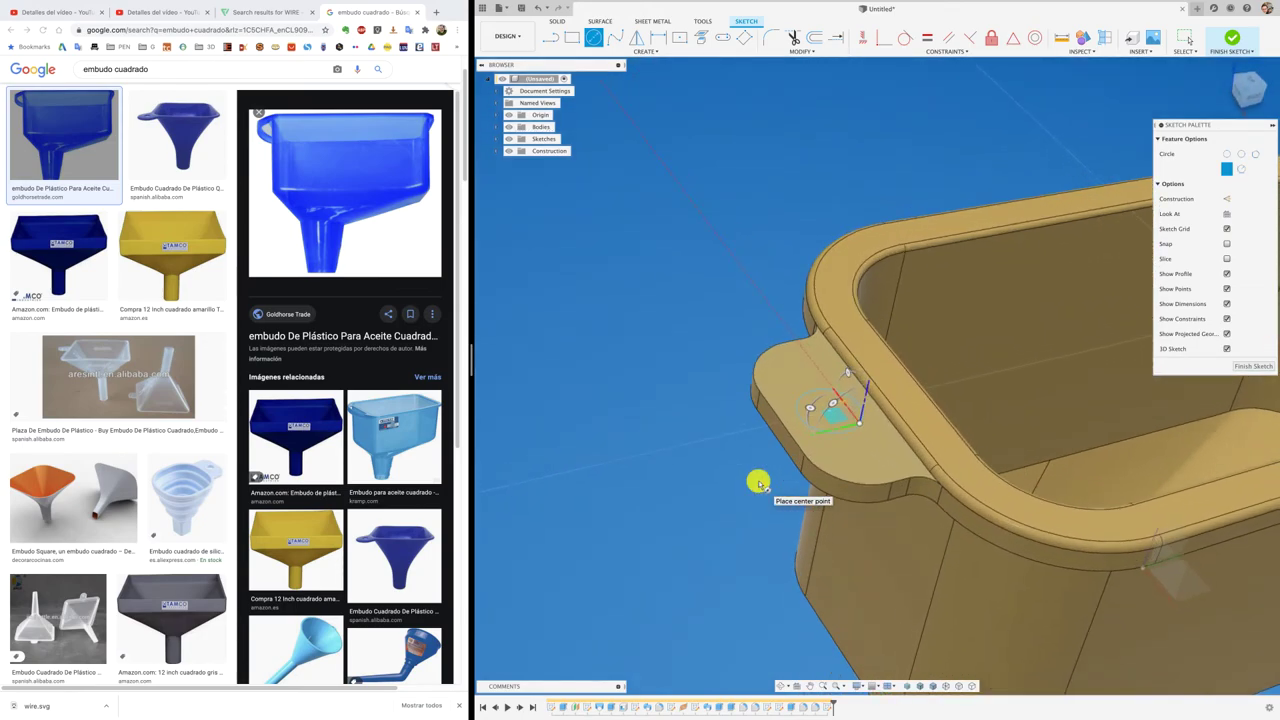
key(Escape)
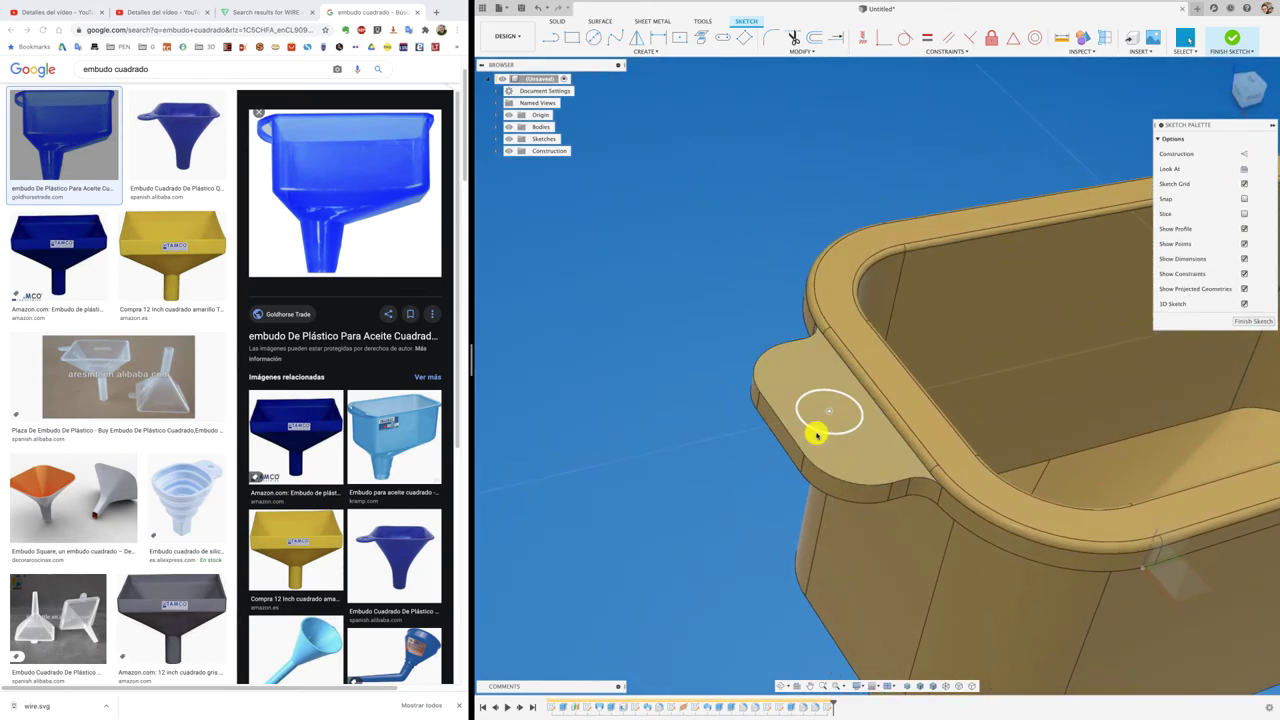
Extrude the circle as a cut through the tab to make a hole
click(828, 424)
key(e)
drag(834, 408, 818, 466)
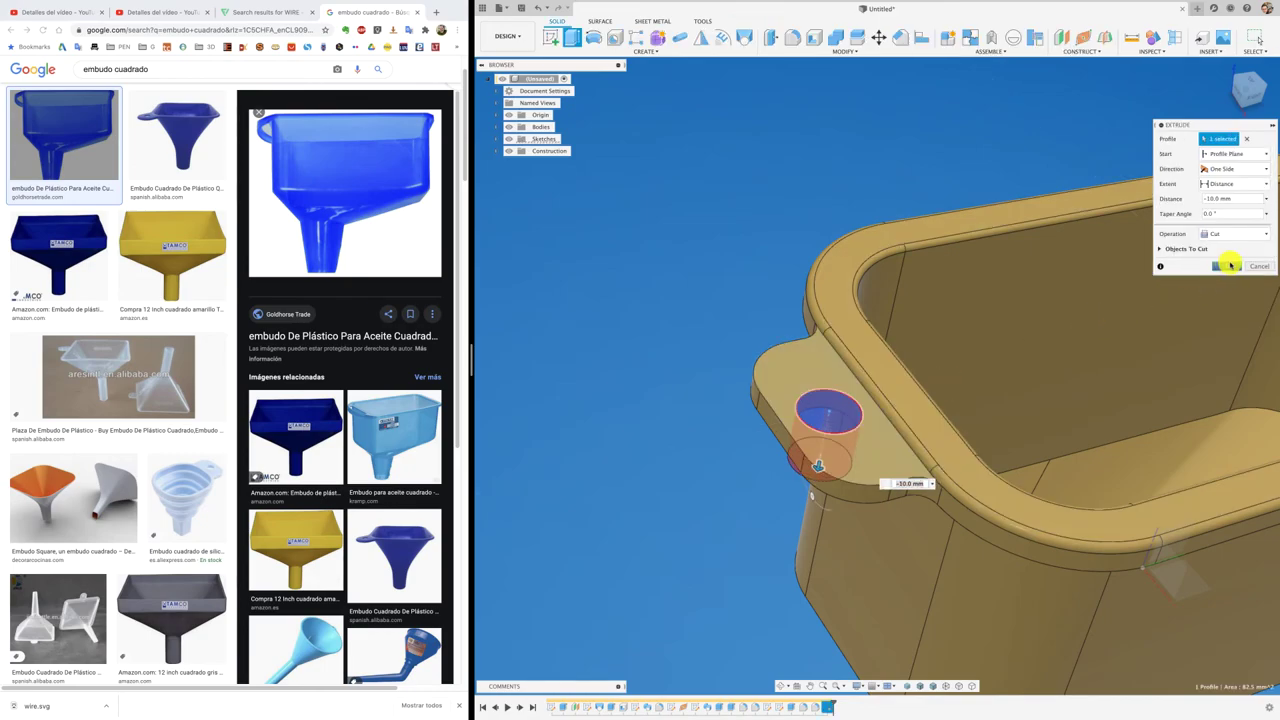
click(1229, 266)
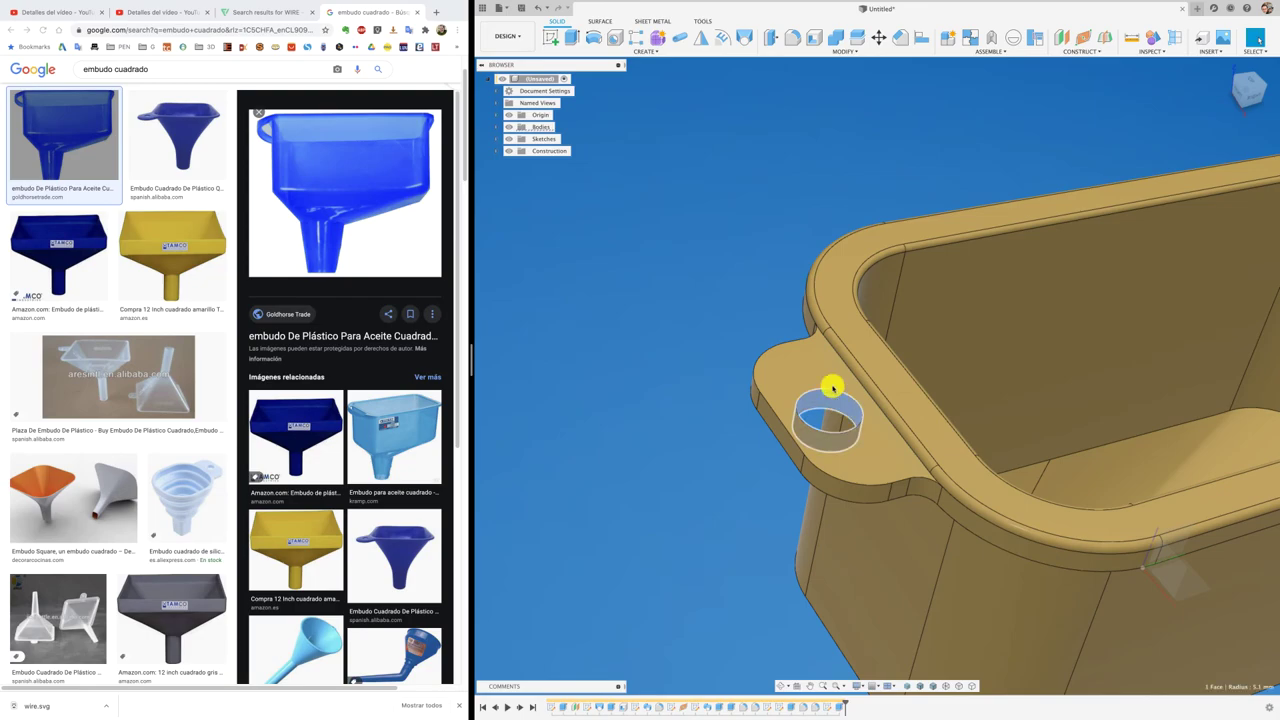
Offset the hole's inner wall by 1.2 mm with Press Pull
click(571, 36)
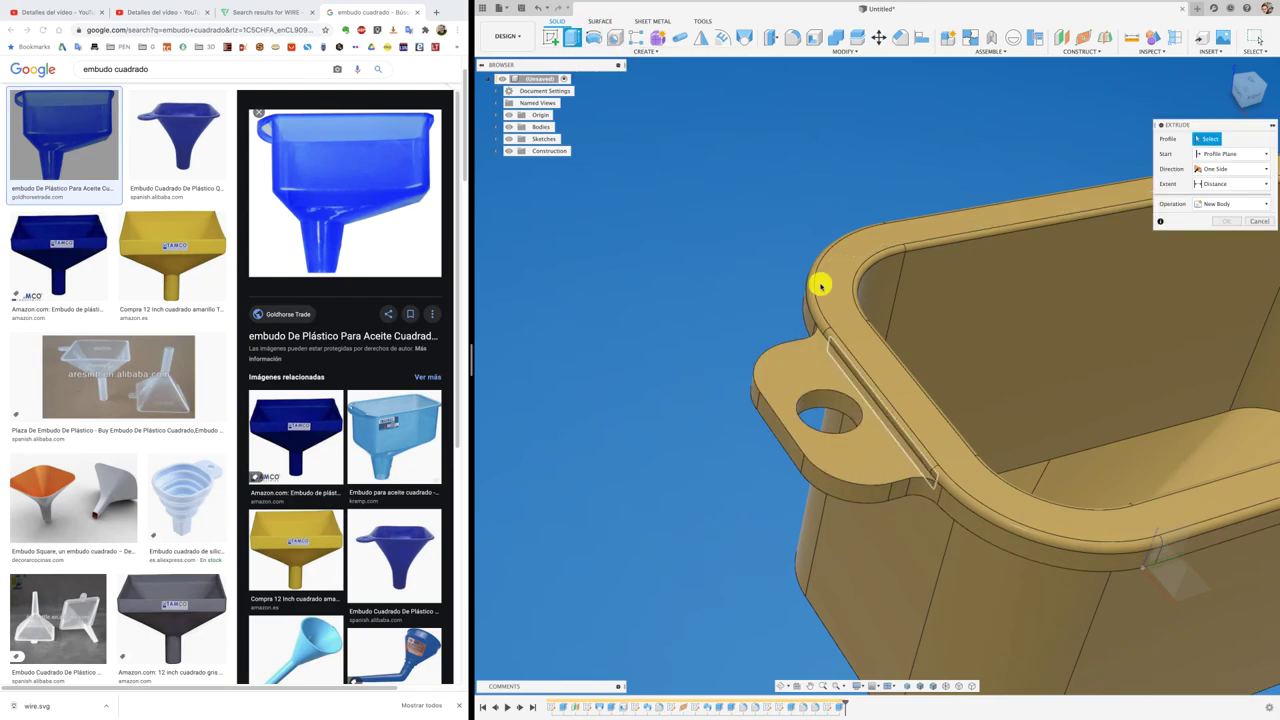
click(831, 408)
drag(831, 411, 831, 414)
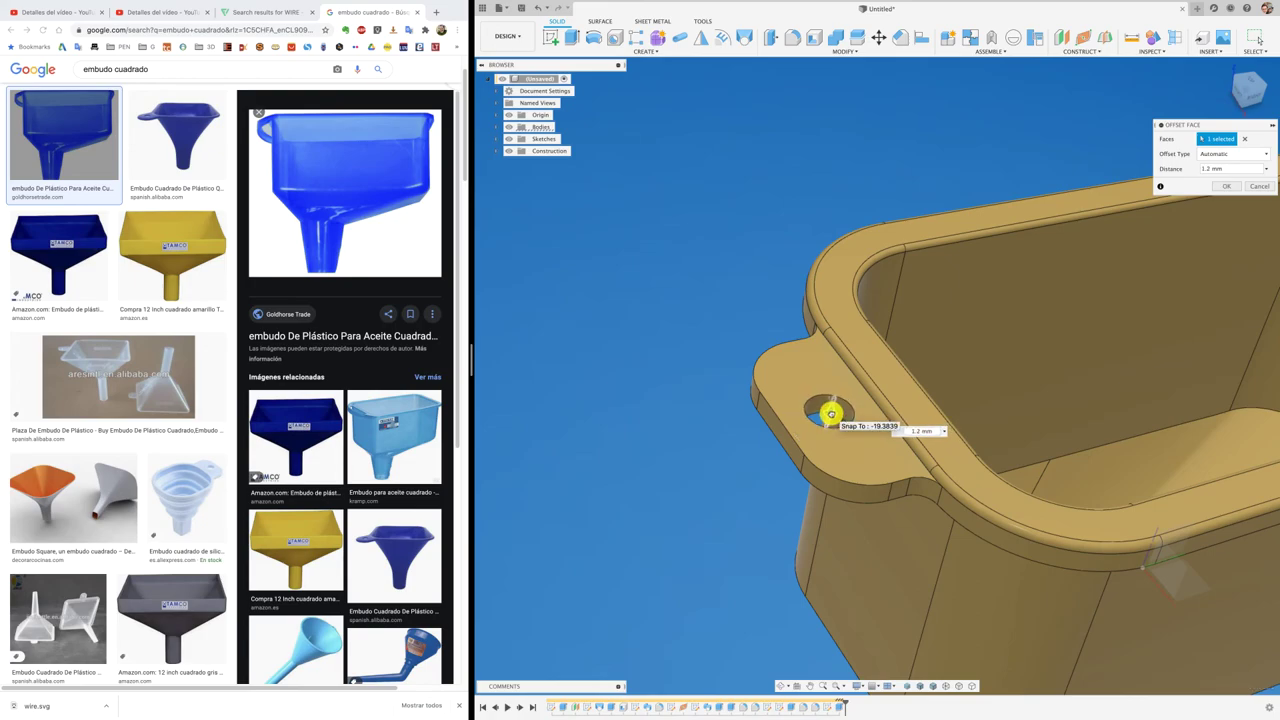
click(1224, 189)
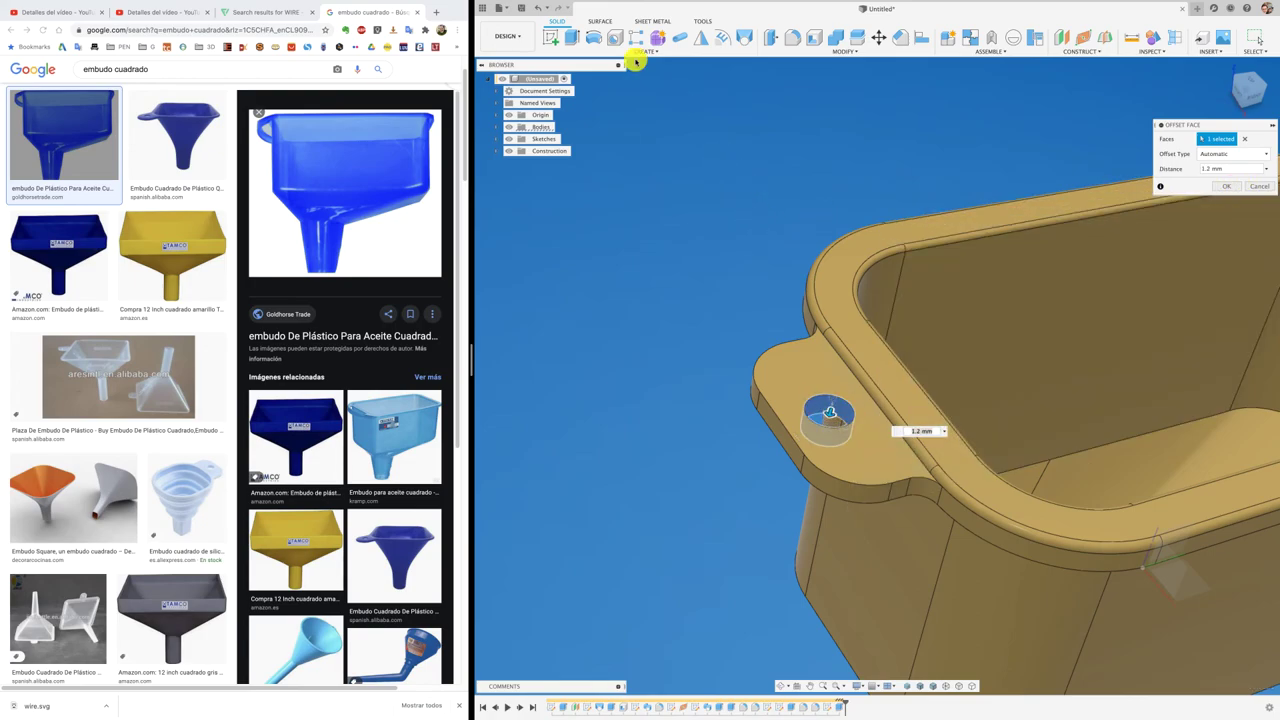
key(Return)
click(806, 371)
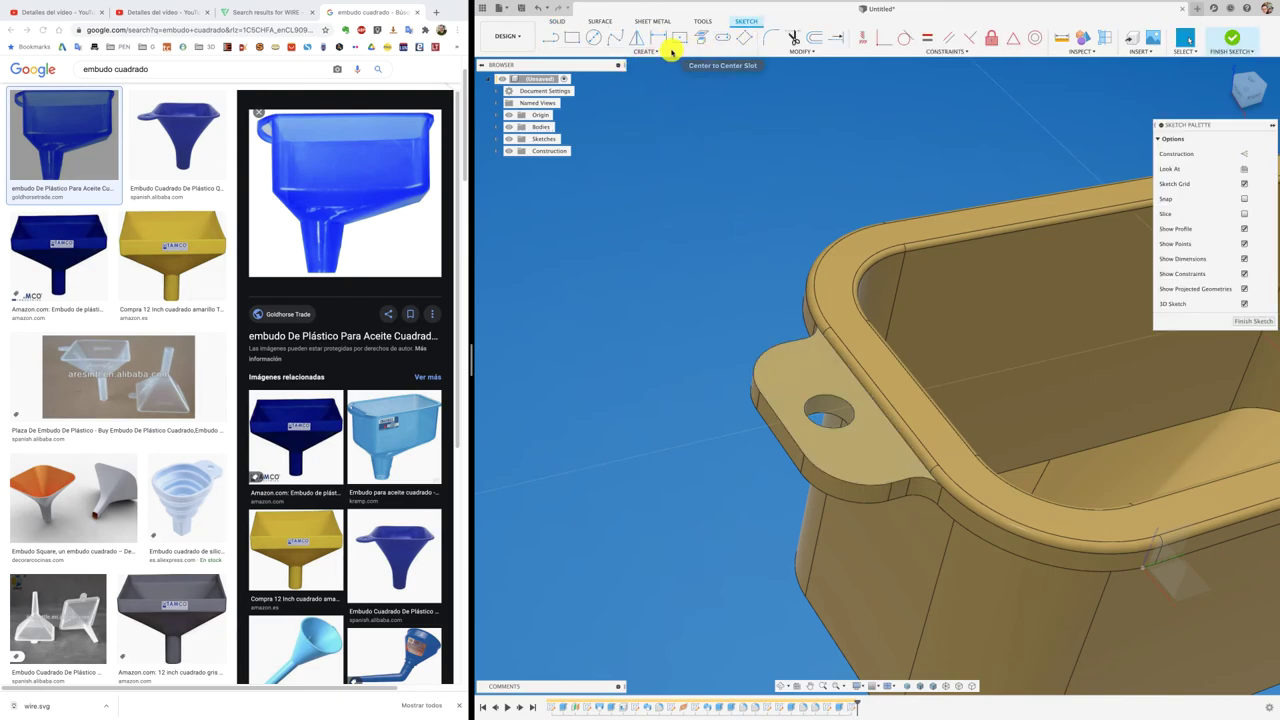
Sketch a centre-point slot across the hole on the tab face
click(667, 51)
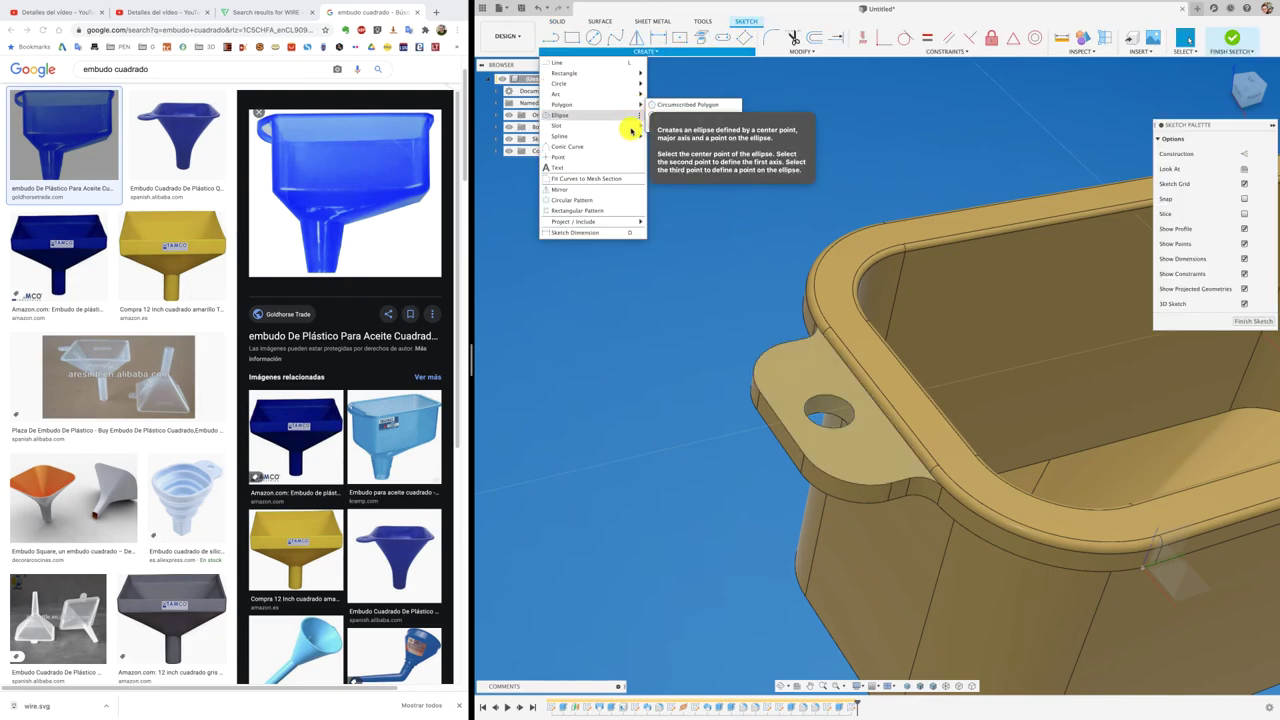
mouse_move(590, 125)
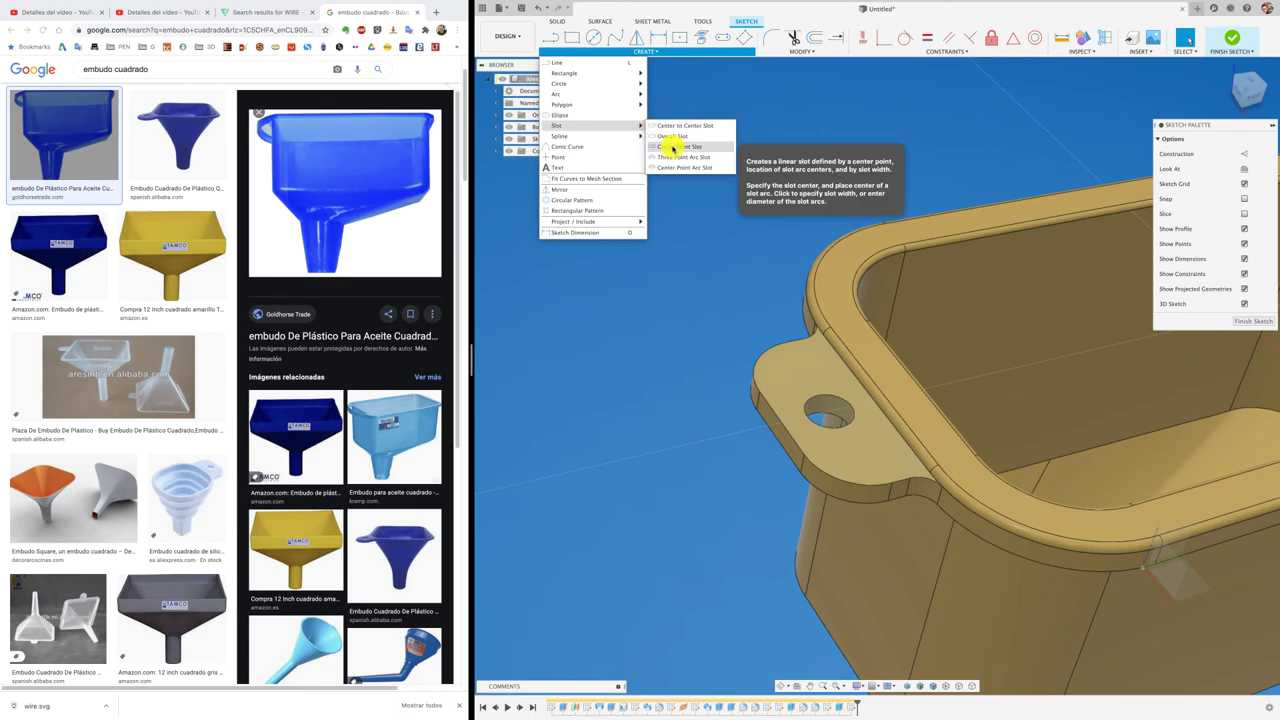
click(672, 148)
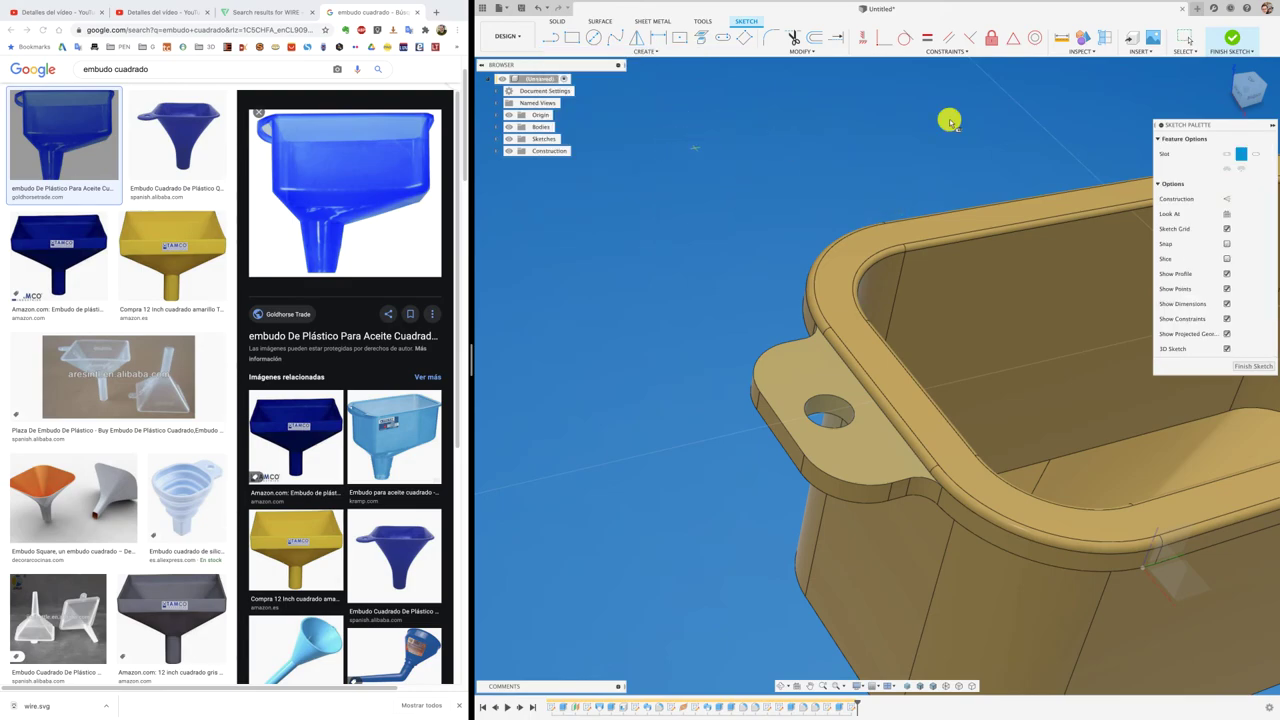
click(1250, 87)
scroll(731, 358, down, 3)
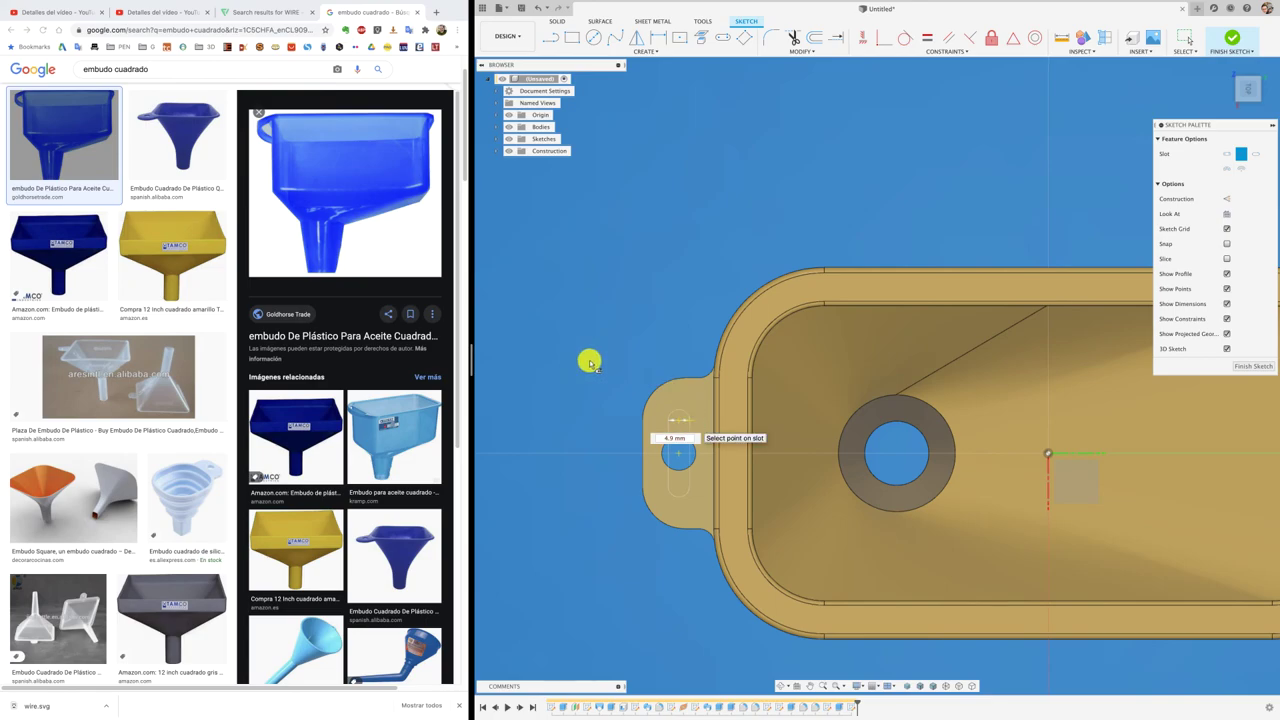
shift+middle_drag(590, 362, 588, 363)
Cut both slot profiles 8.5 mm down through the tab
key(e)
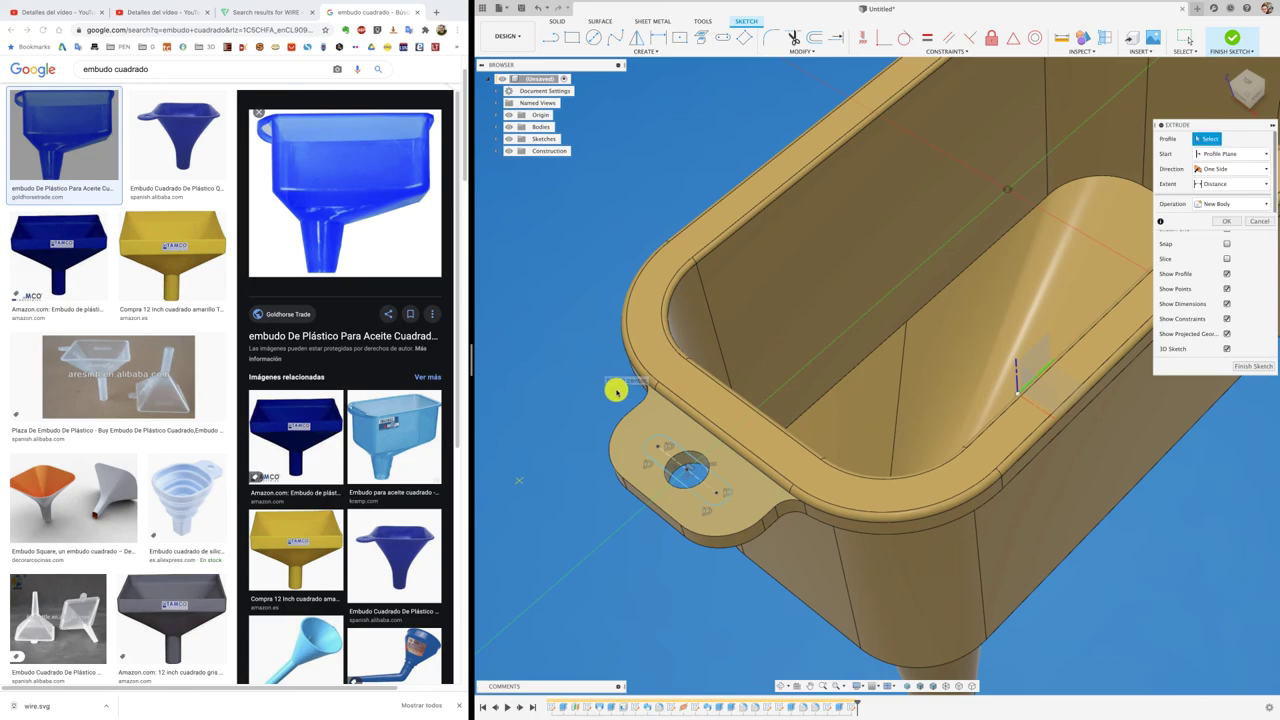
click(670, 461)
click(707, 487)
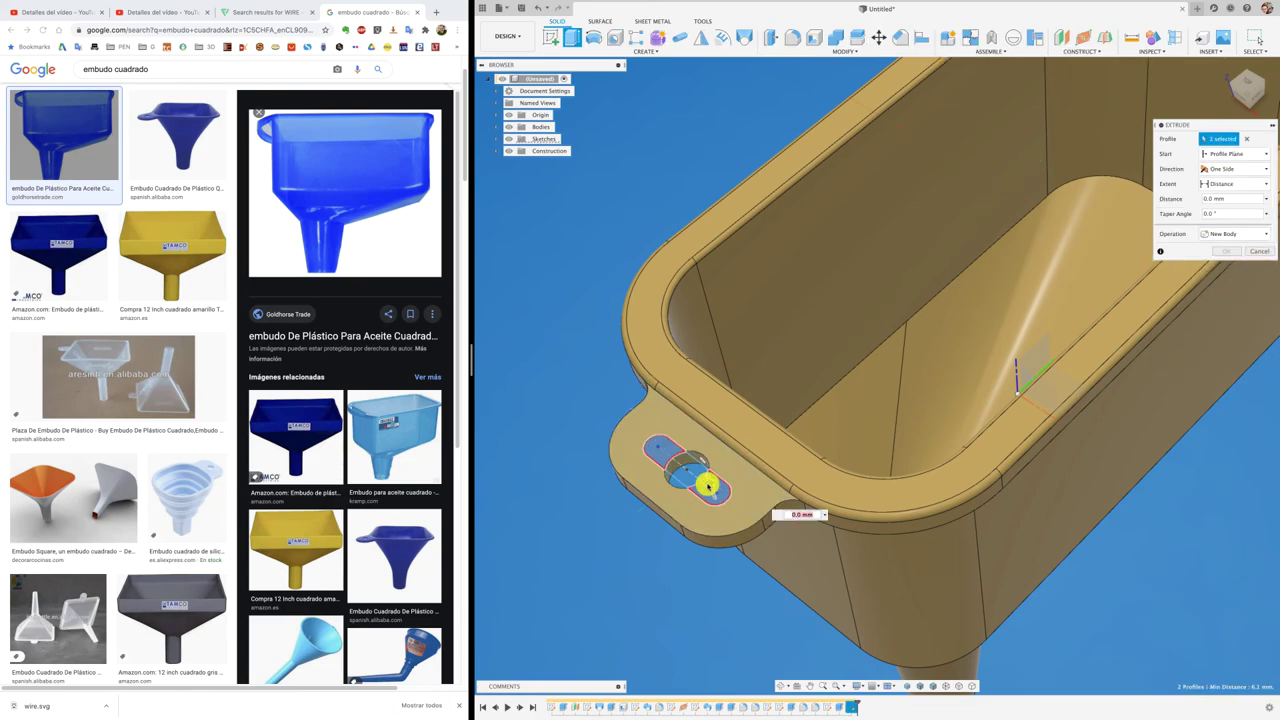
drag(710, 486, 714, 514)
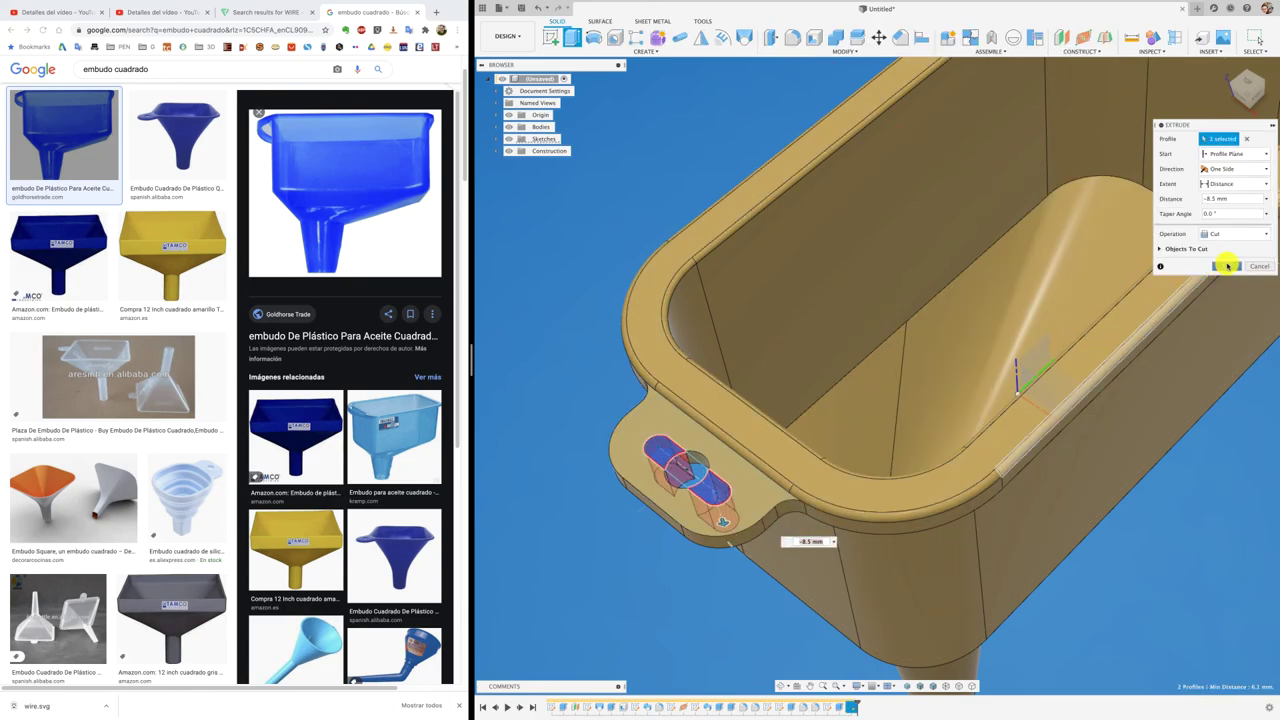
click(1223, 263)
scroll(686, 220, down, 5)
shift+middle_drag(629, 191, 630, 192)
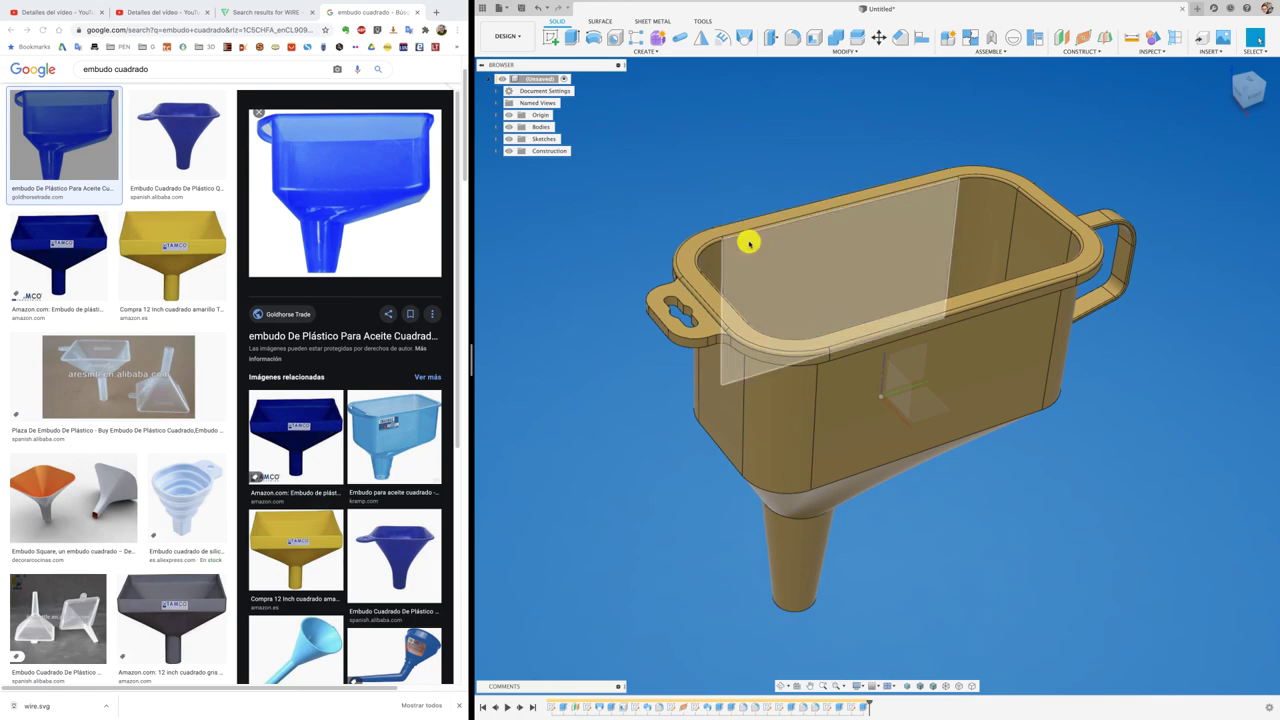
shift+middle_drag(943, 520, 945, 521)
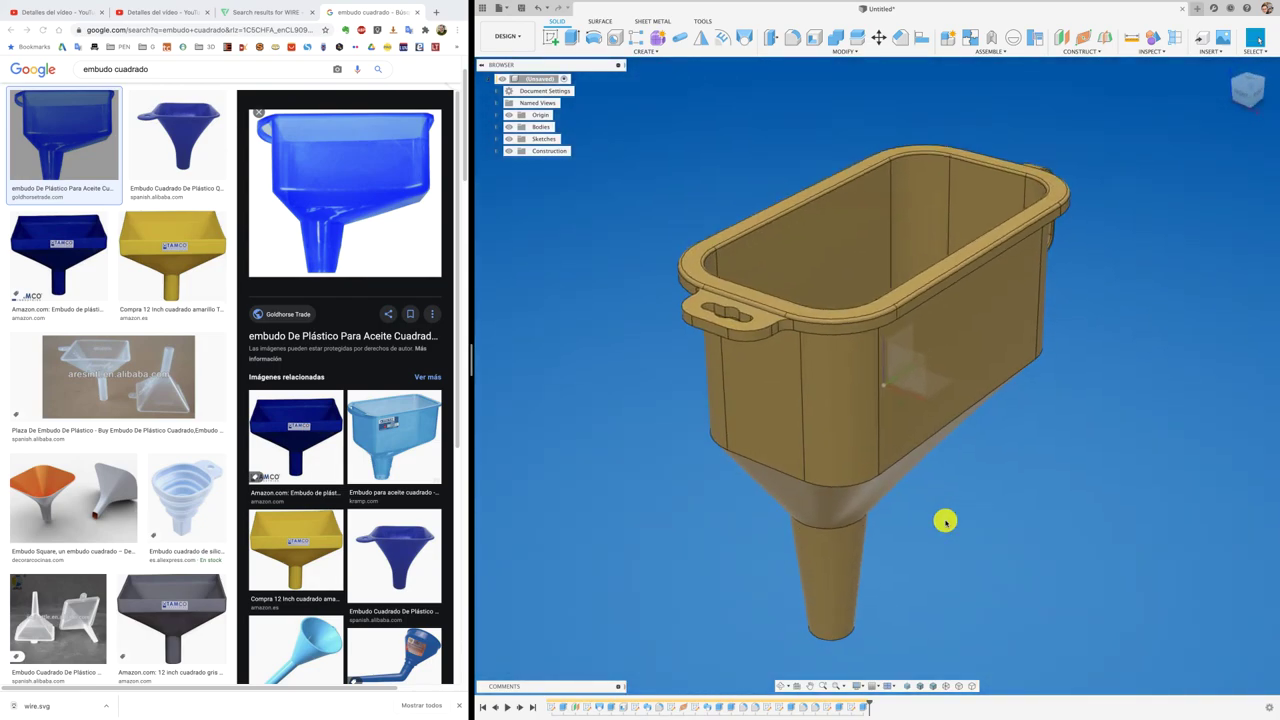